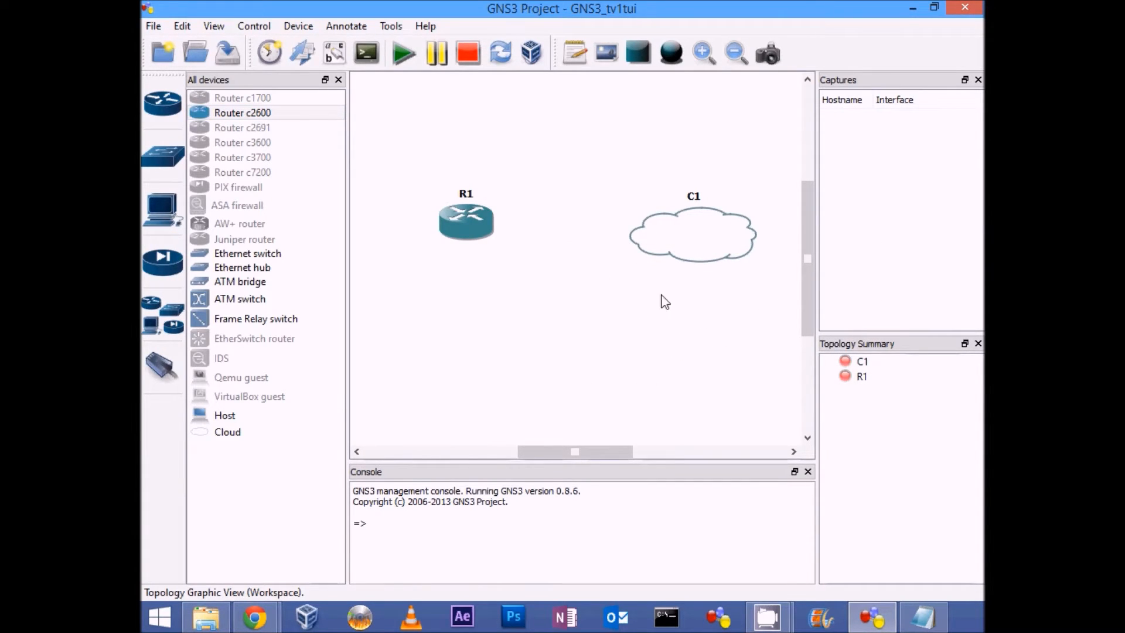
Step: Configure cloud C1 with the host's Ethernet adapter as its generic Ethernet NIO
{"action": "right_click", "coordinate": [702, 241]}
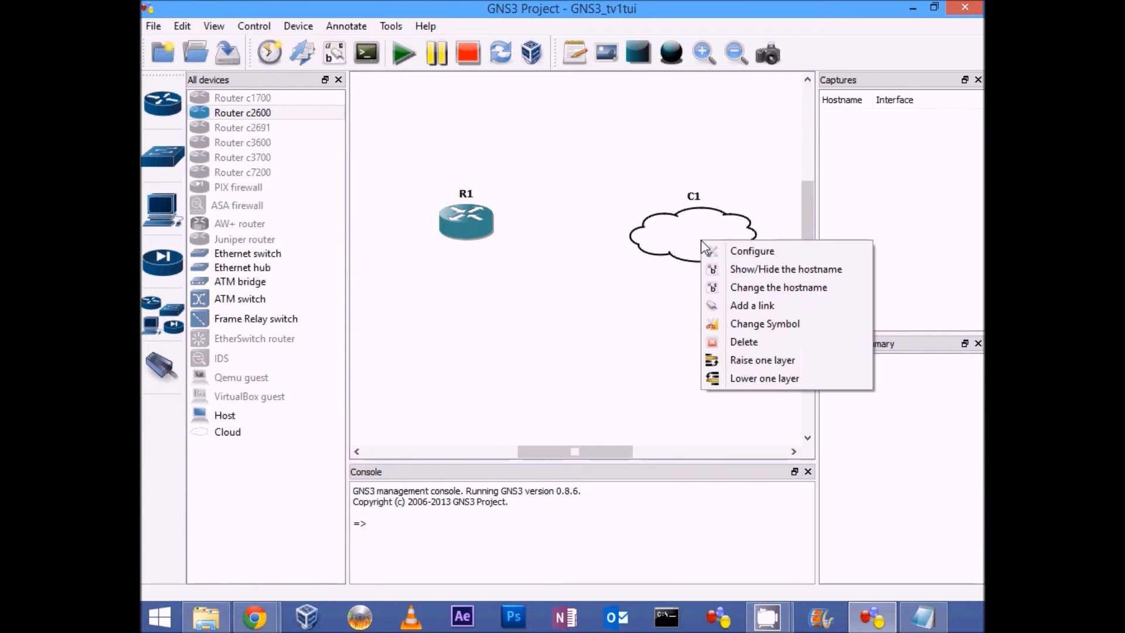
{"action": "left_click", "coordinate": [743, 252]}
{"action": "left_click", "coordinate": [332, 139]}
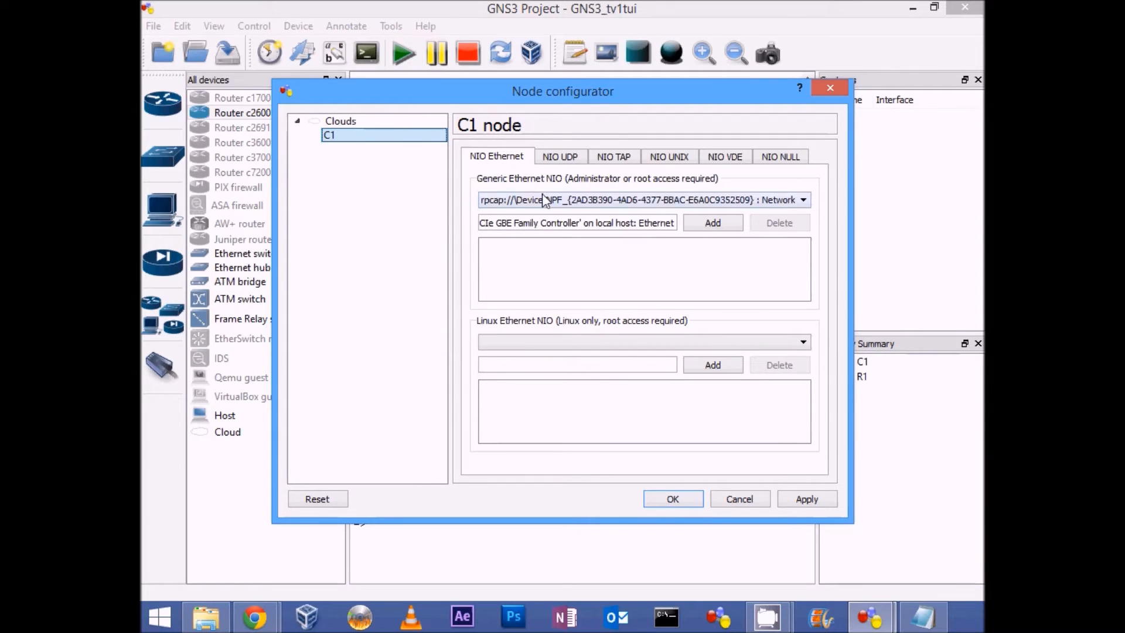
{"action": "left_click", "coordinate": [803, 199]}
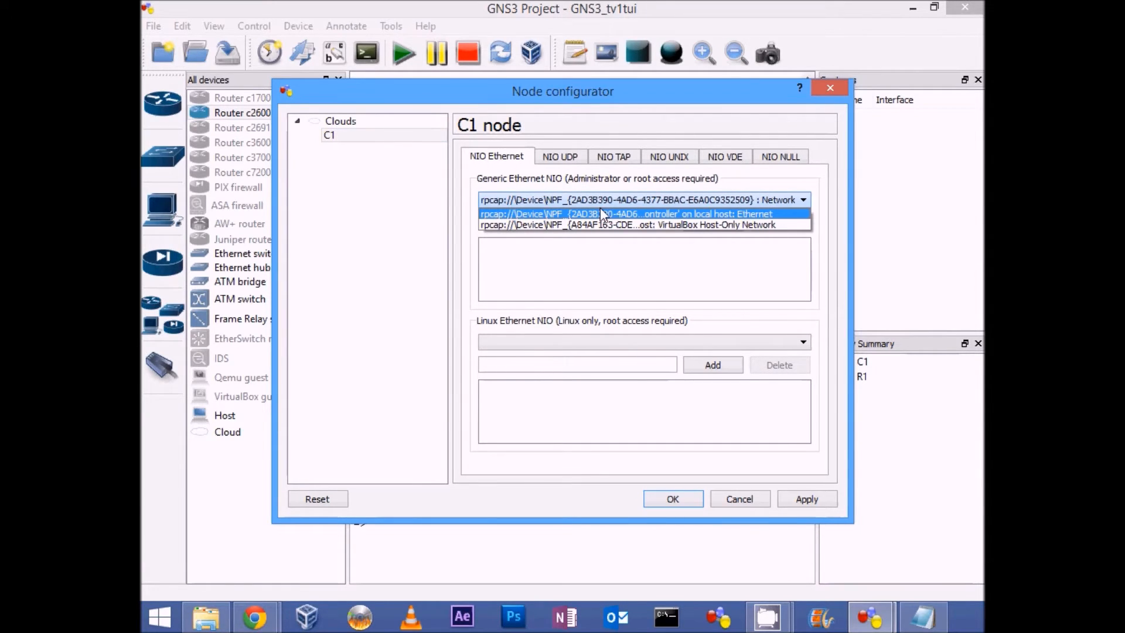
{"action": "left_click", "coordinate": [773, 214]}
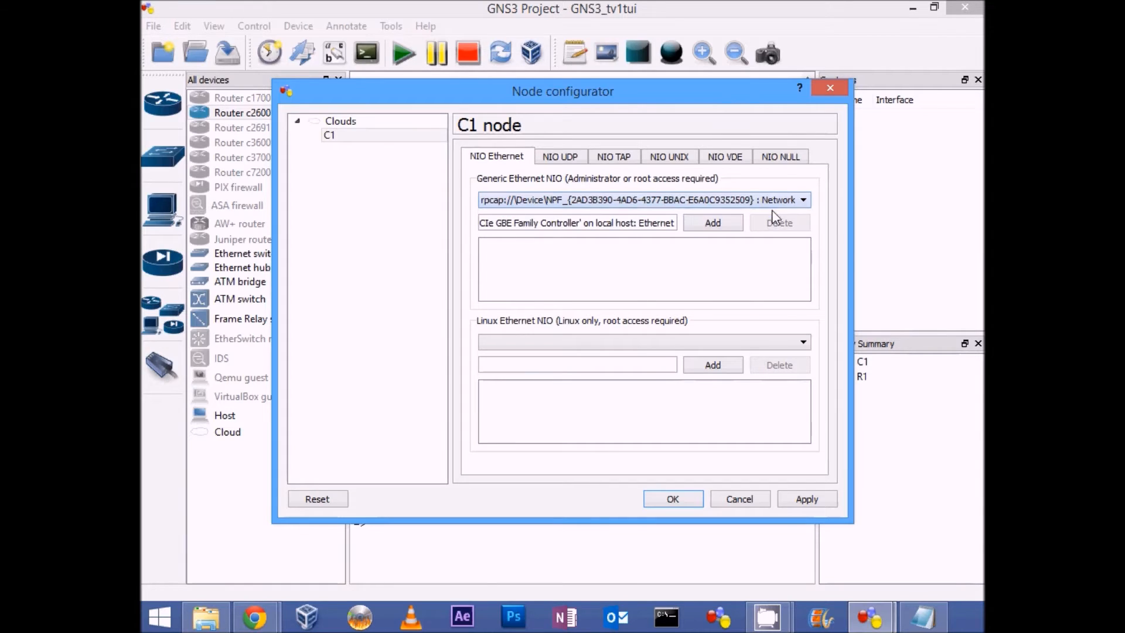
{"action": "left_click", "coordinate": [714, 223]}
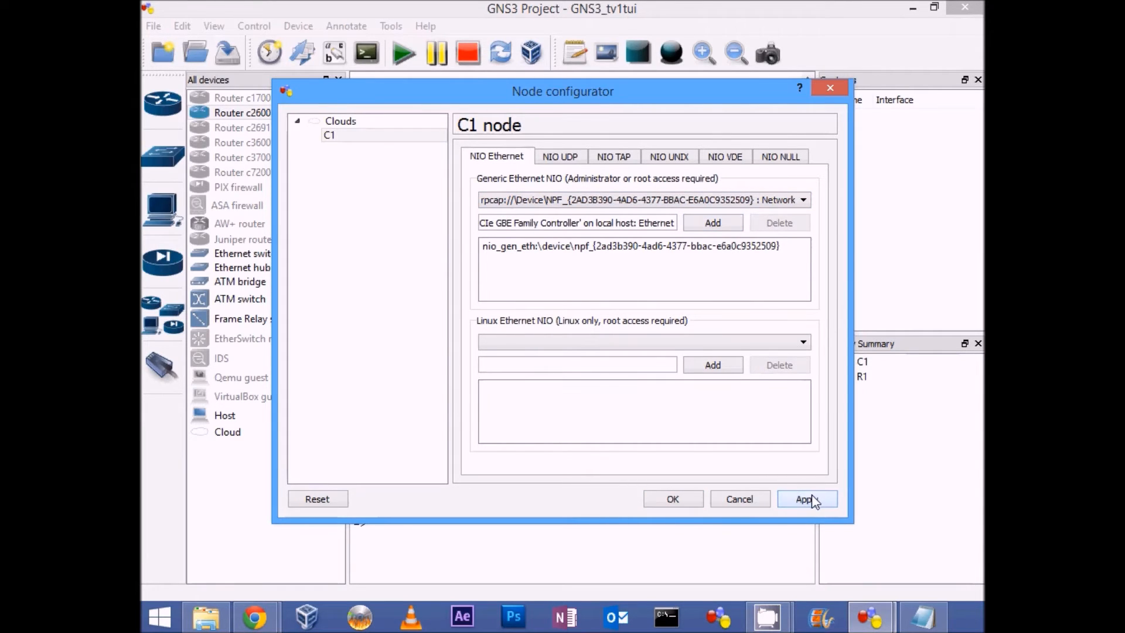
{"action": "left_click", "coordinate": [678, 499]}
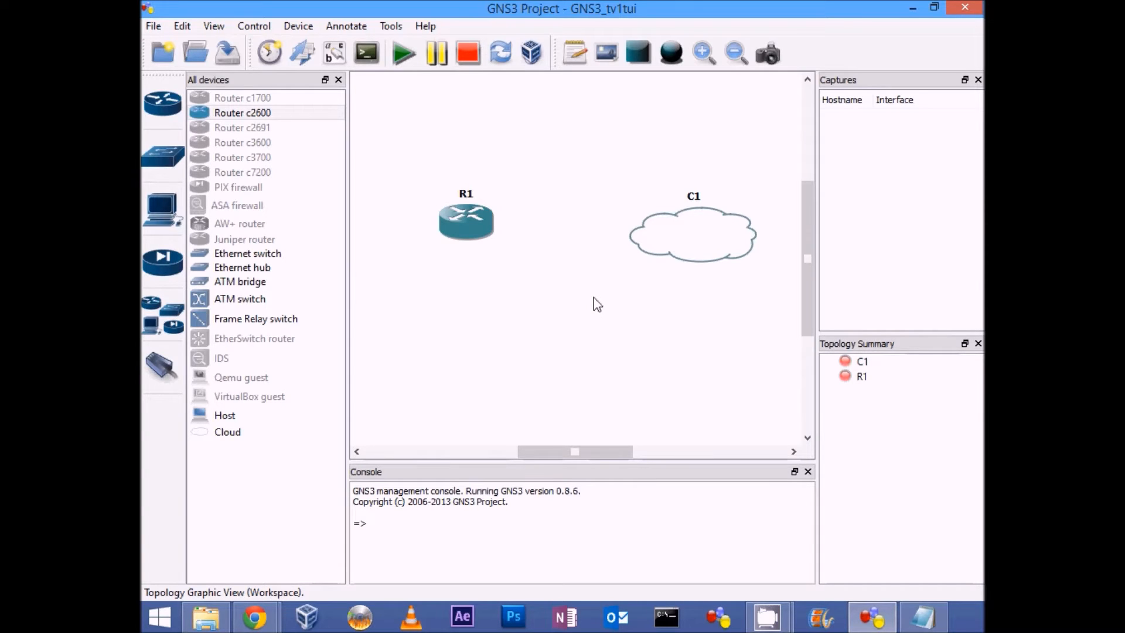
Step: Connect cloud C1's Ethernet NIO to router R1 with a FastEthernet link, and leave link mode
{"action": "left_click", "coordinate": [170, 374]}
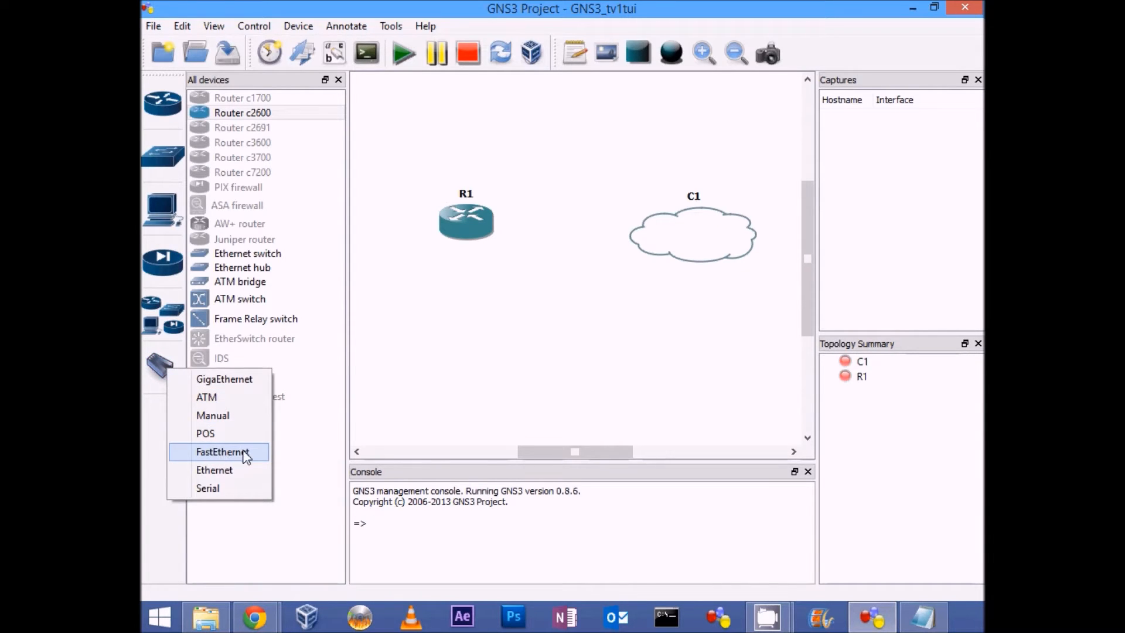
{"action": "left_click", "coordinate": [243, 452]}
{"action": "left_click", "coordinate": [696, 235]}
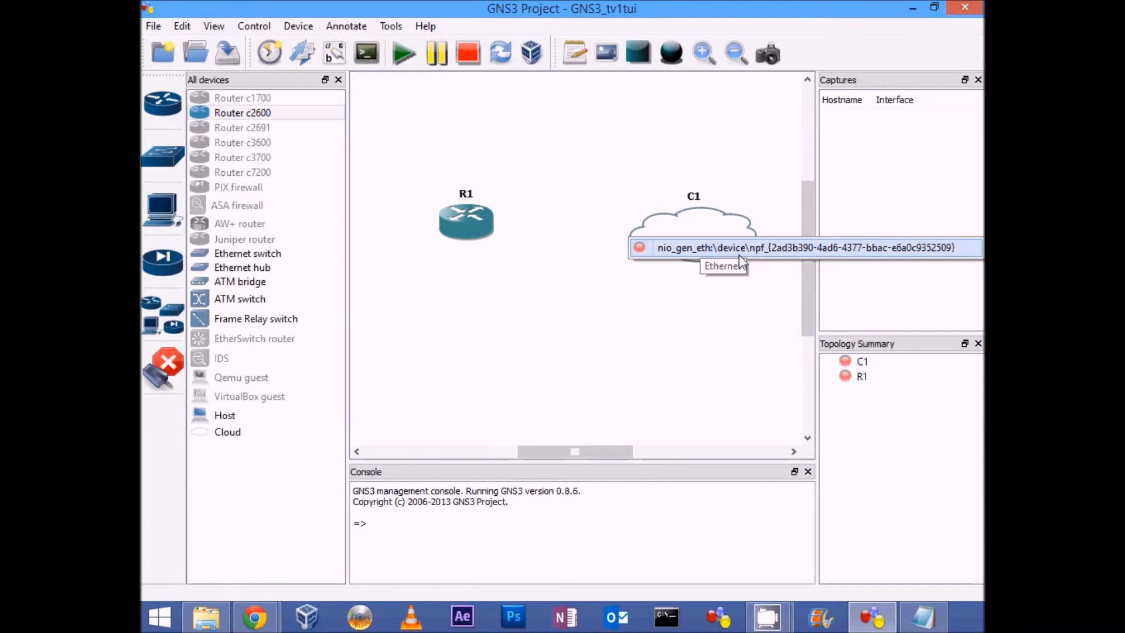
{"action": "left_click", "coordinate": [735, 252]}
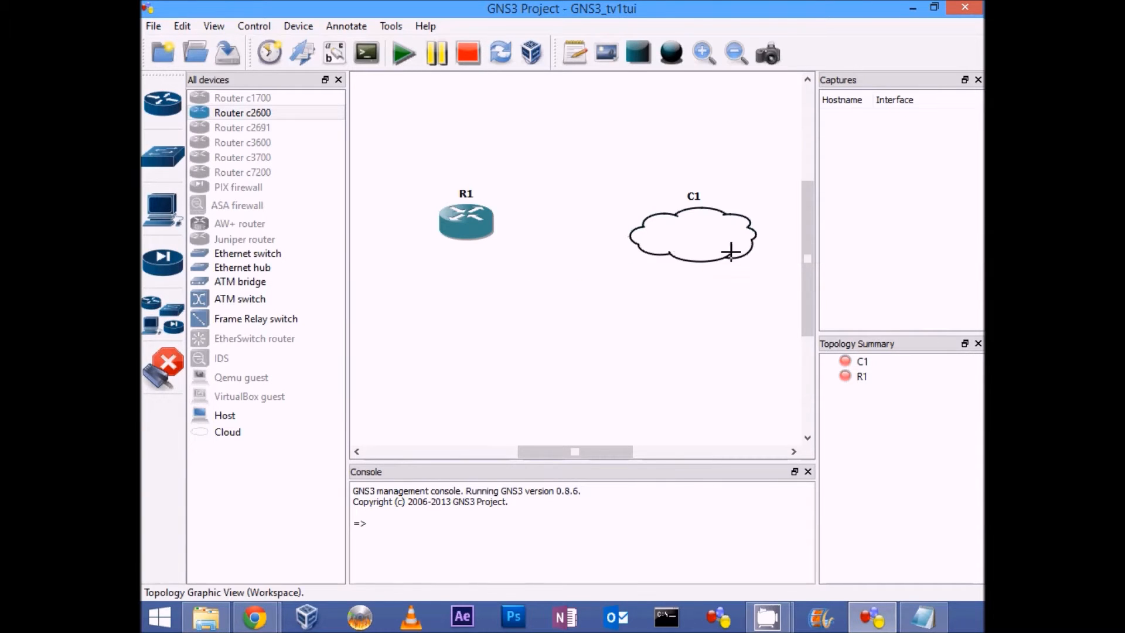
{"action": "left_click", "coordinate": [473, 223]}
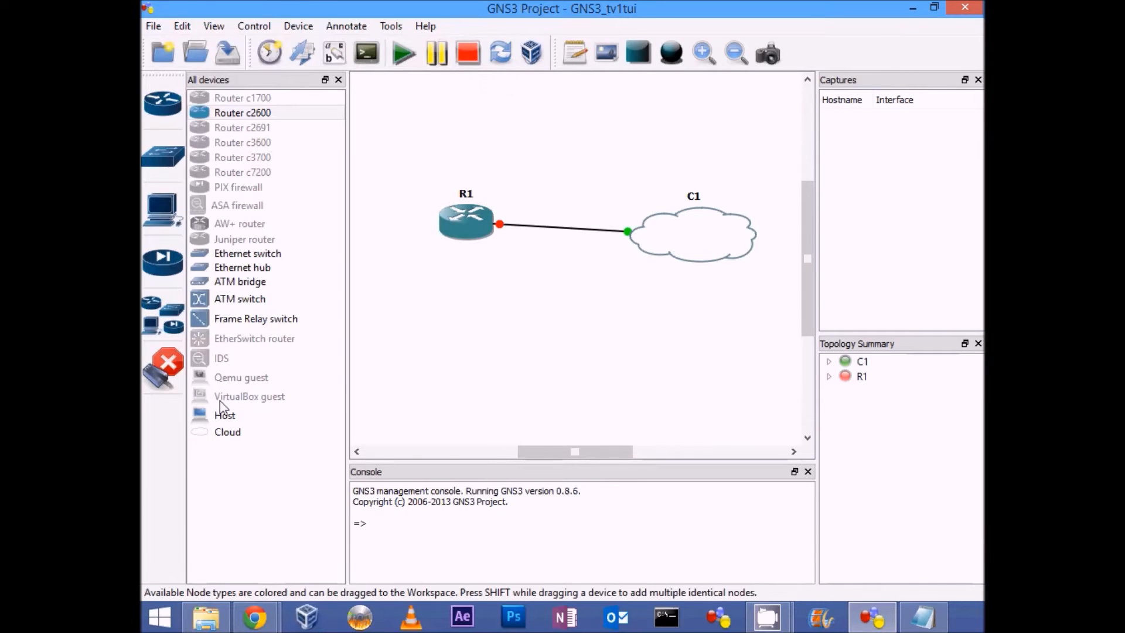
{"action": "left_click", "coordinate": [167, 377]}
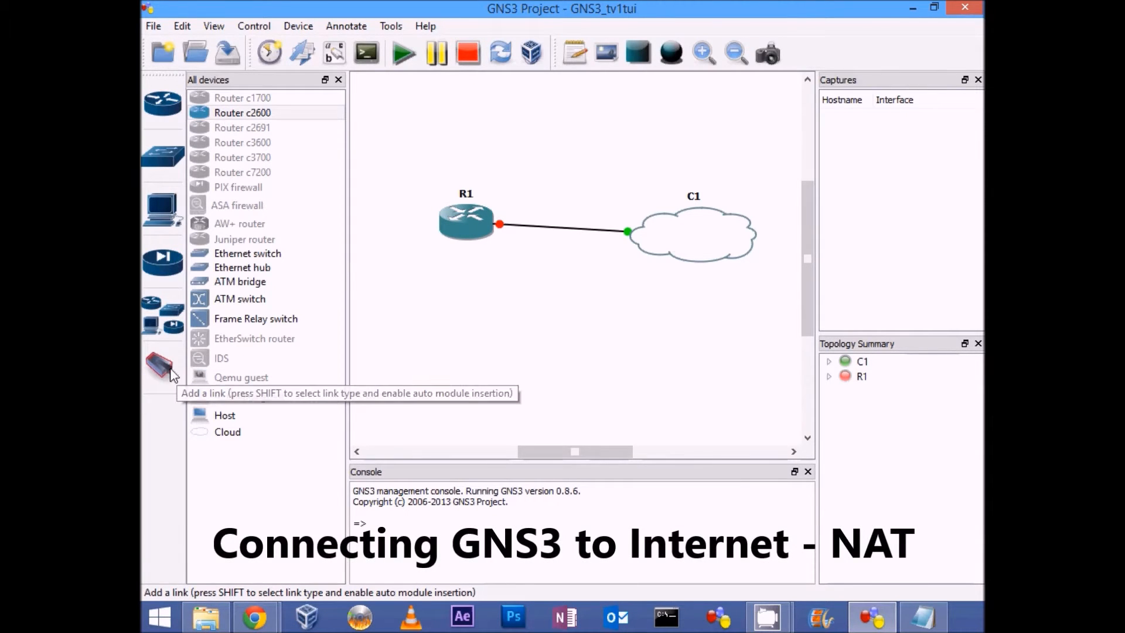
Step: Add a text note reading 192.168.7.1 and place it above cloud C1
{"action": "left_click", "coordinate": [575, 53]}
{"action": "left_click", "coordinate": [580, 139]}
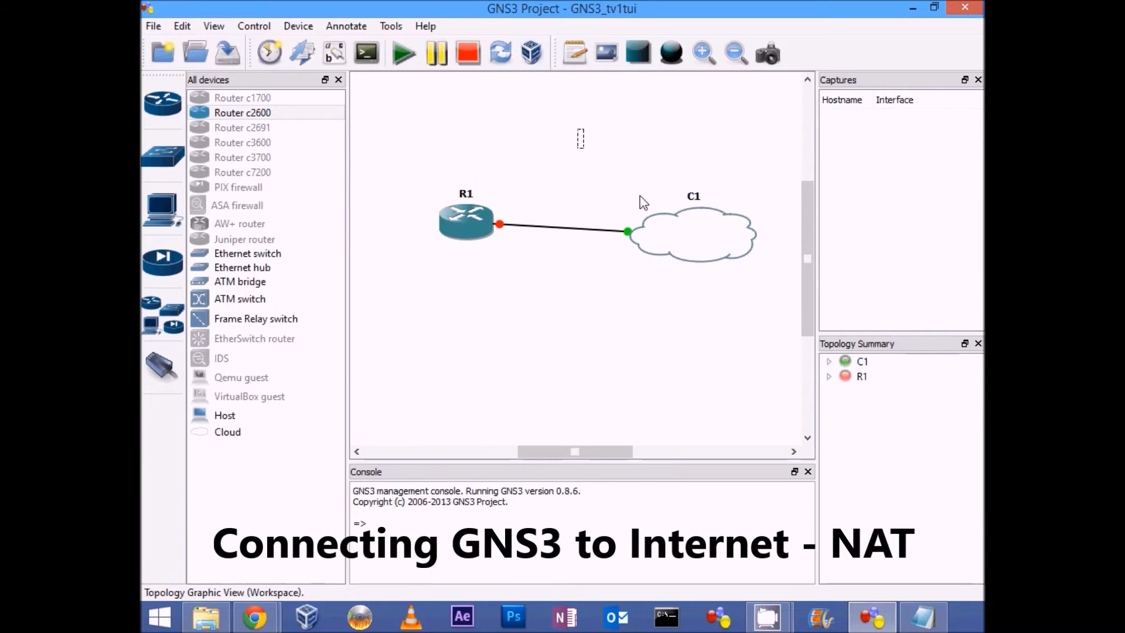
{"action": "type", "text": "1"}
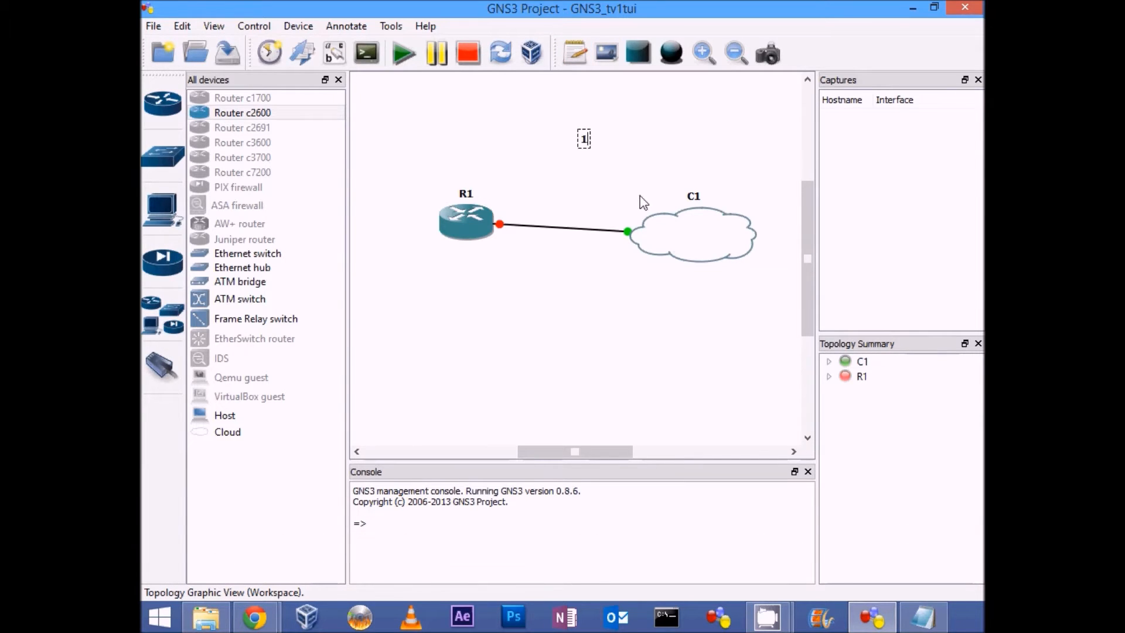
{"action": "type", "text": "92.168.7.1"}
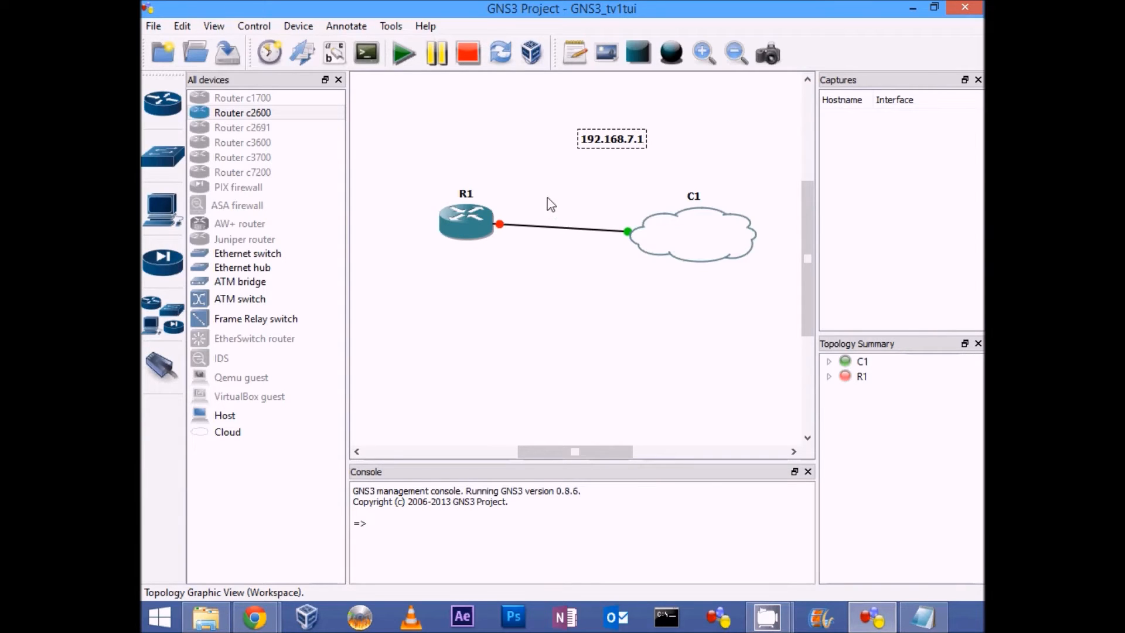
{"action": "left_click", "coordinate": [532, 136]}
{"action": "left_click_drag", "start_coordinate": [611, 146], "coordinate": [686, 136]}
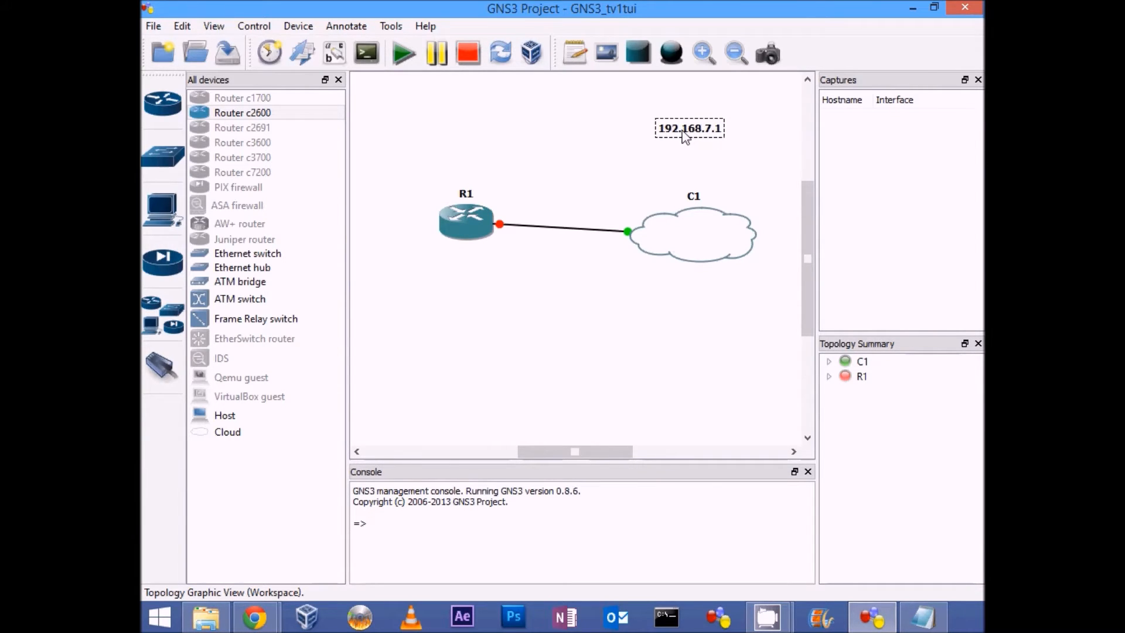
Step: Add a text note reading "NAT - DHCP" and place it above router R1
{"action": "left_click", "coordinate": [573, 54]}
{"action": "type", "text": "NAT - DHCP"}
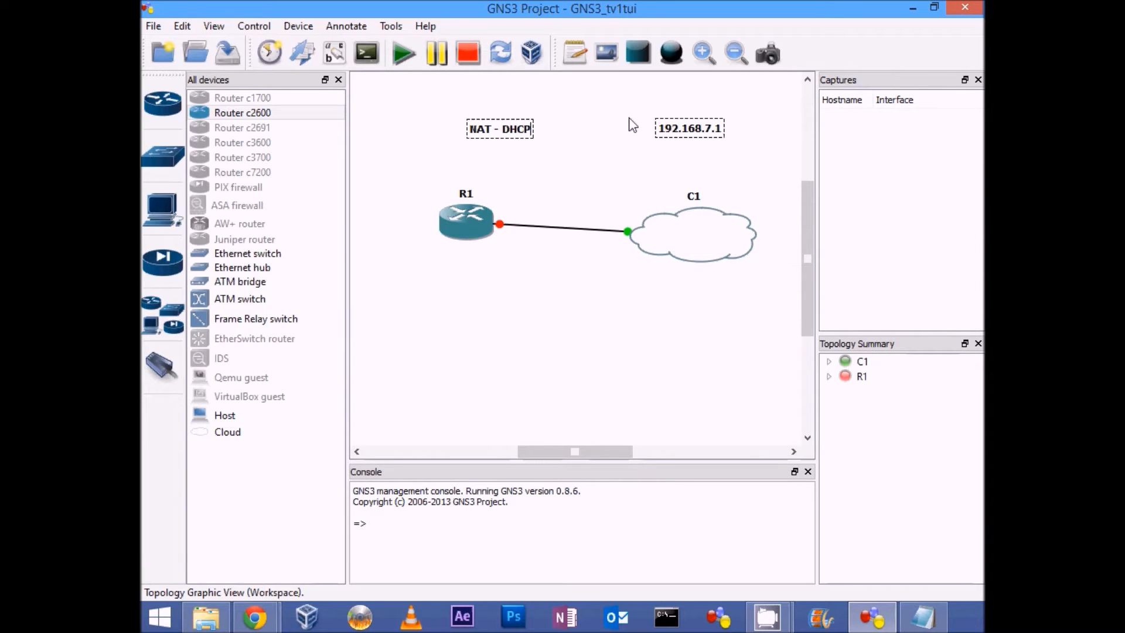
{"action": "left_click", "coordinate": [498, 142]}
{"action": "mouse_move", "coordinate": [497, 130]}
{"action": "left_mouse_down"}
{"action": "mouse_move", "coordinate": [518, 149]}
{"action": "mouse_move", "coordinate": [503, 138]}
{"action": "left_mouse_up"}
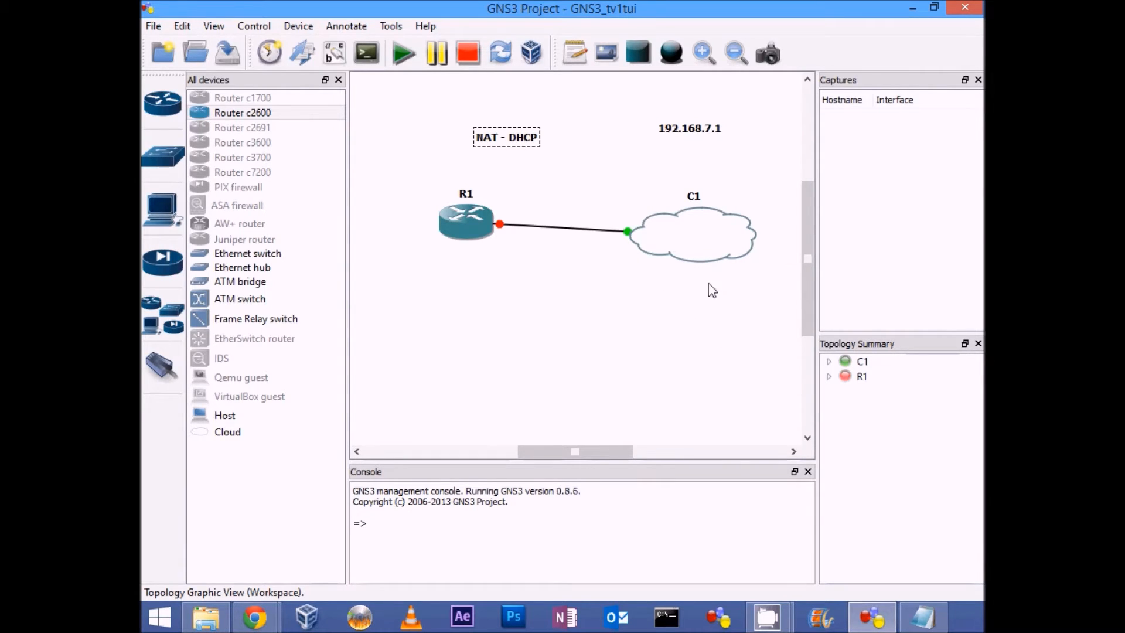
{"action": "left_click", "coordinate": [446, 102]}
Step: Start all devices, open R1's console below the topology and bring up its command prompt
{"action": "left_click", "coordinate": [402, 57]}
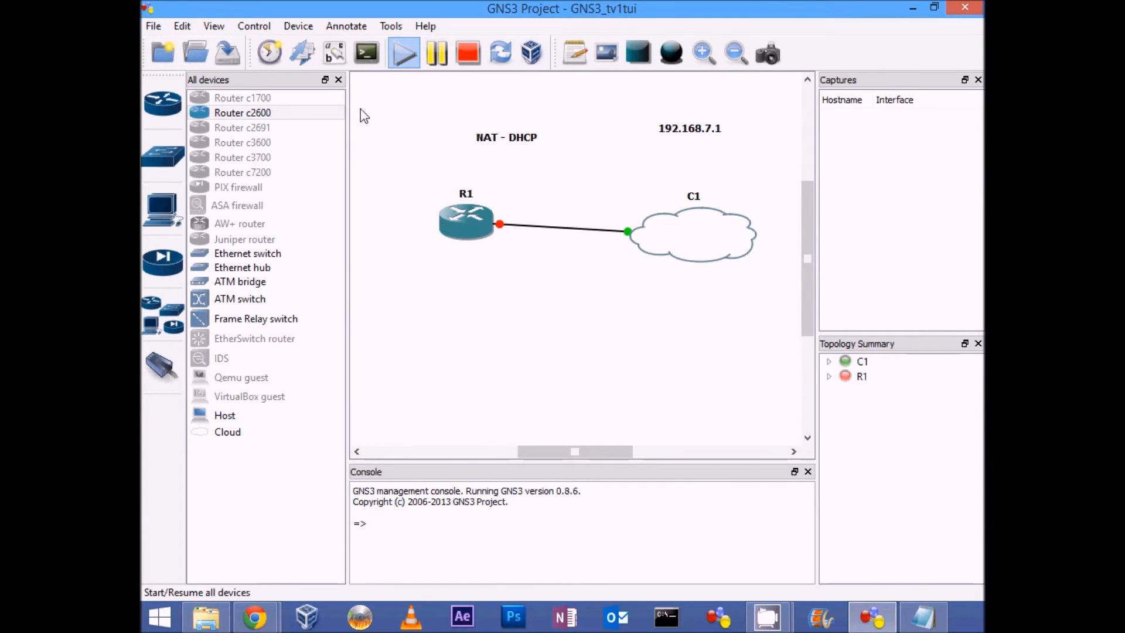
{"action": "left_click", "coordinate": [364, 52]}
{"action": "left_click", "coordinate": [417, 63]}
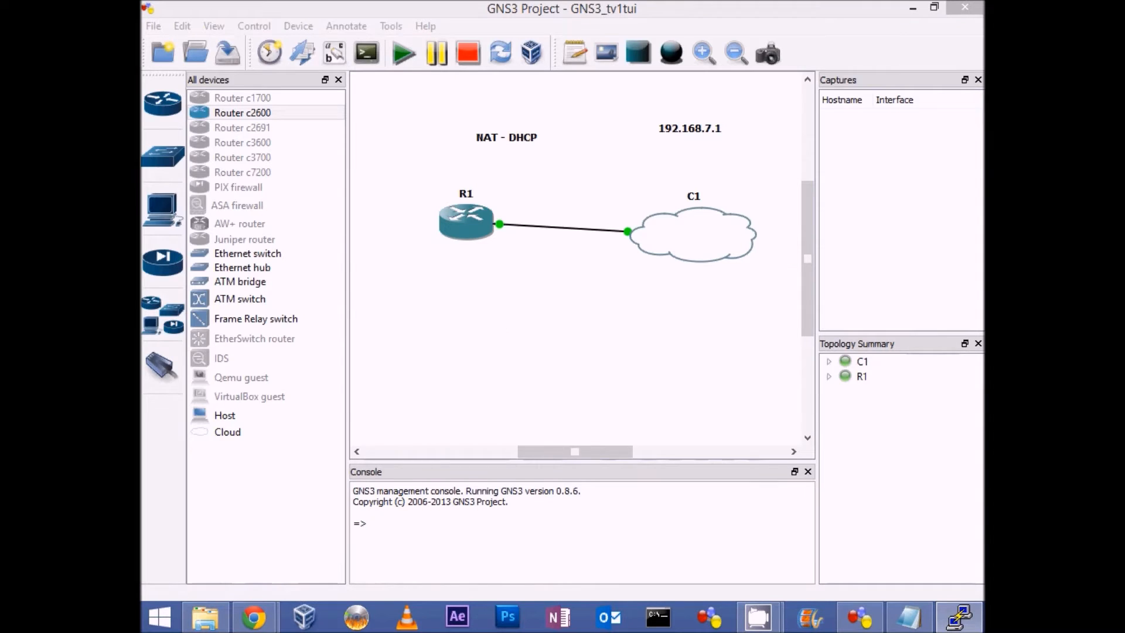
{"action": "left_click_drag", "start_coordinate": [294, 225], "coordinate": [483, 318]}
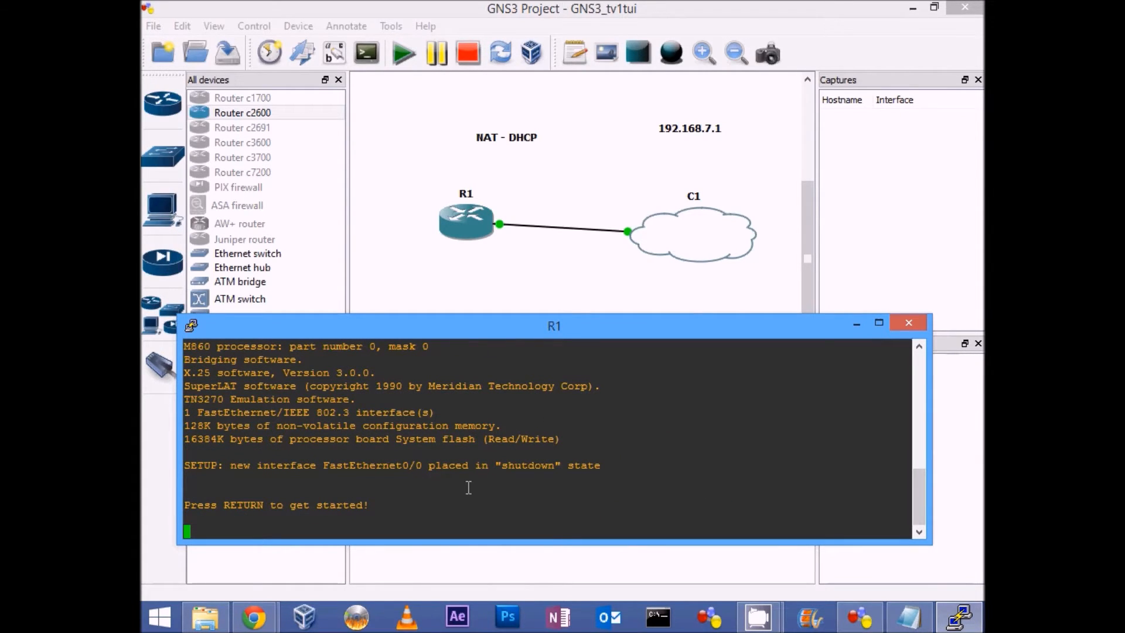
{"action": "key", "text": "Return"}
{"action": "key", "text": "Return"}
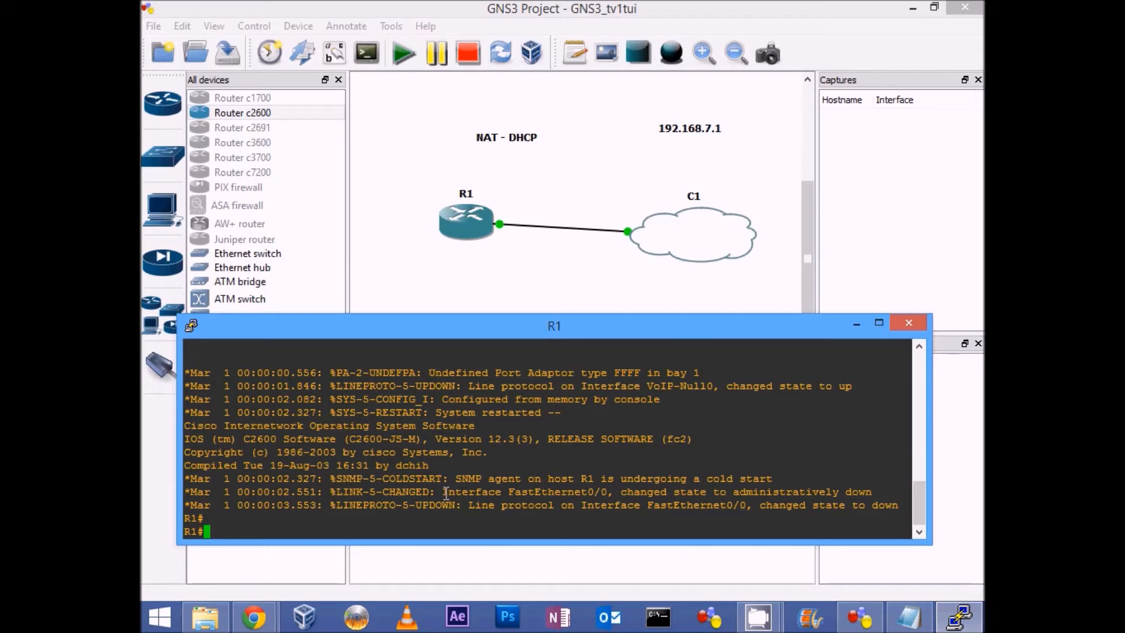
Step: Enter global configuration mode on R1 and open interface fastEthernet 0/0 for configuration
{"action": "type", "text": "conf t"}
{"action": "key", "text": "Return"}
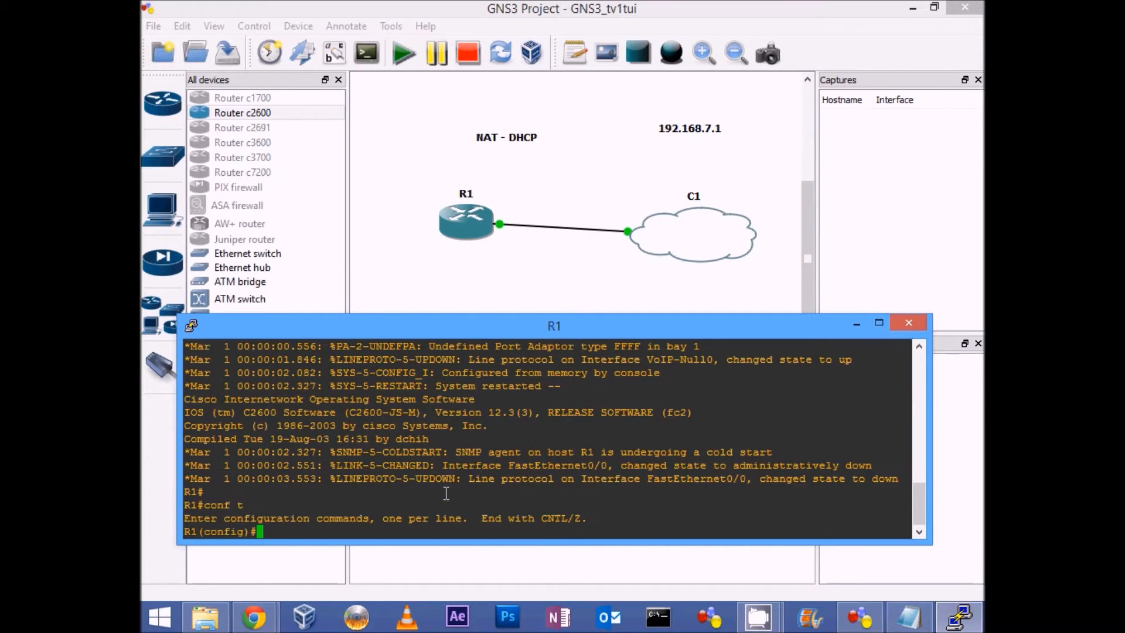
{"action": "type", "text": "int"}
{"action": "key", "text": "Tab"}
{"action": "type", "text": "fa"}
{"action": "key", "text": "Tab"}
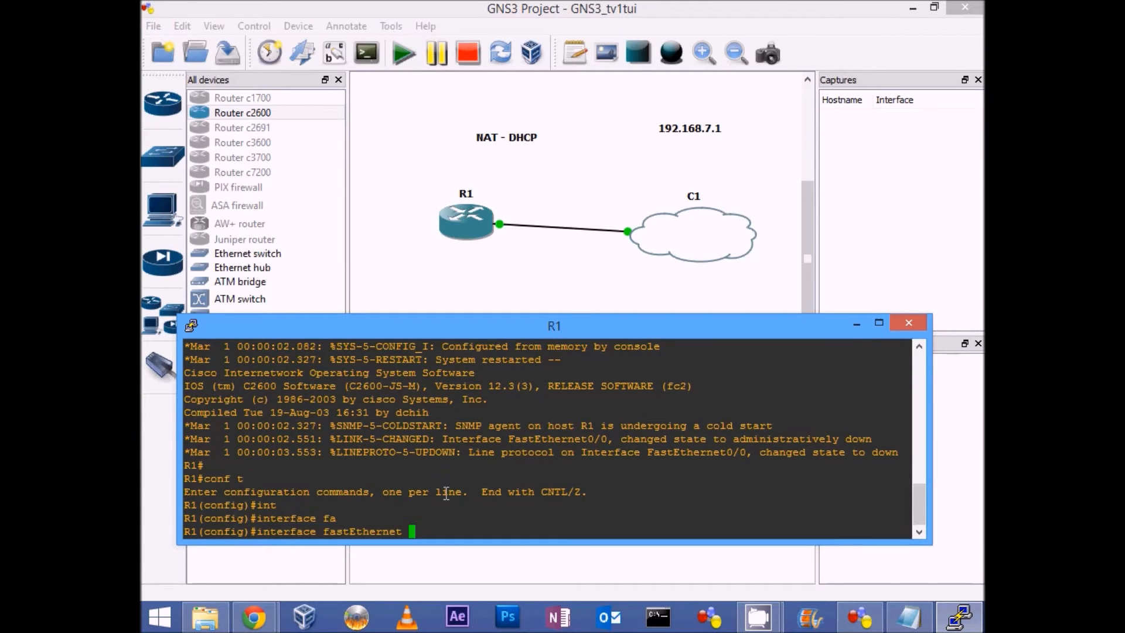
{"action": "type", "text": "0/0"}
{"action": "key", "text": "Return"}
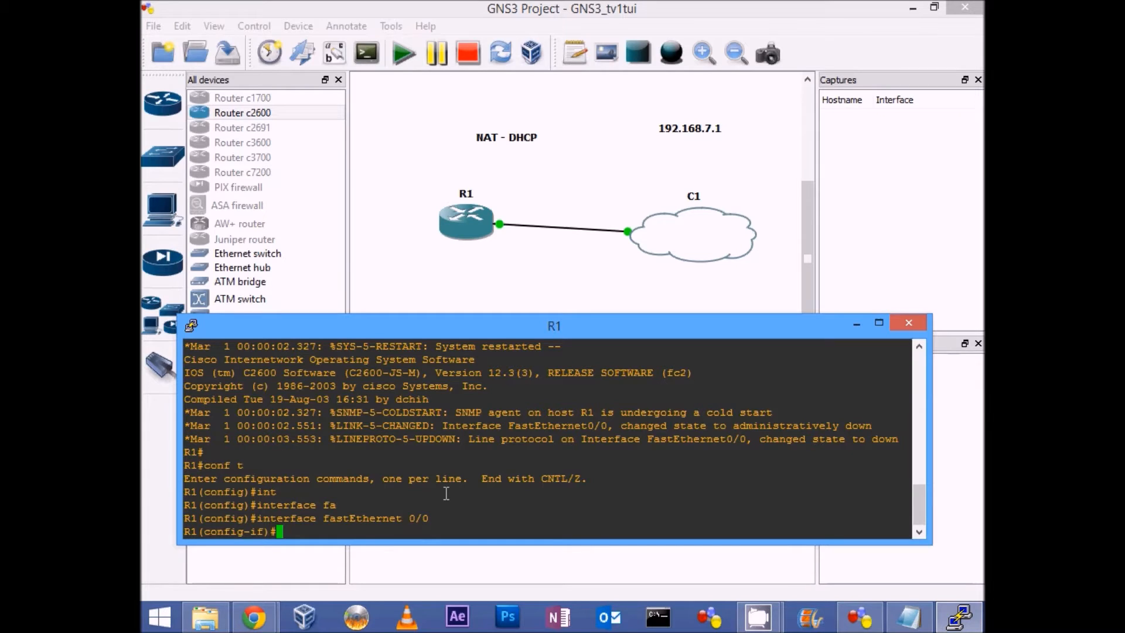
Step: Set the interface to obtain its address automatically with "ip address dhcp"
{"action": "type", "text": "ip ad"}
{"action": "key", "text": "Tab"}
{"action": "type", "text": "dhcp"}
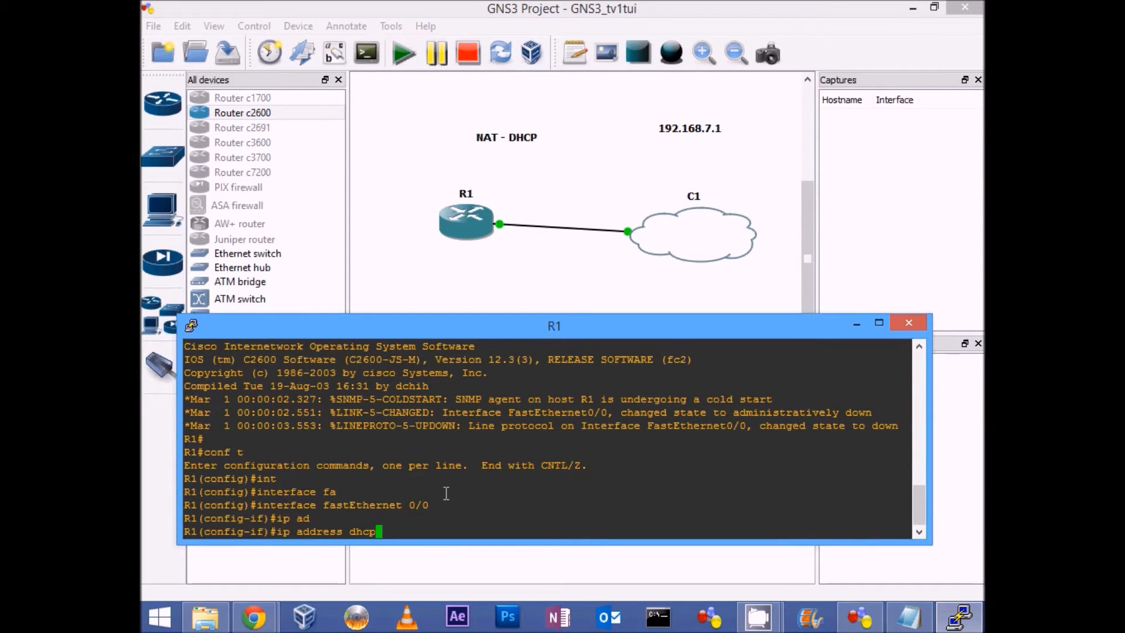
{"action": "key", "text": "Return"}
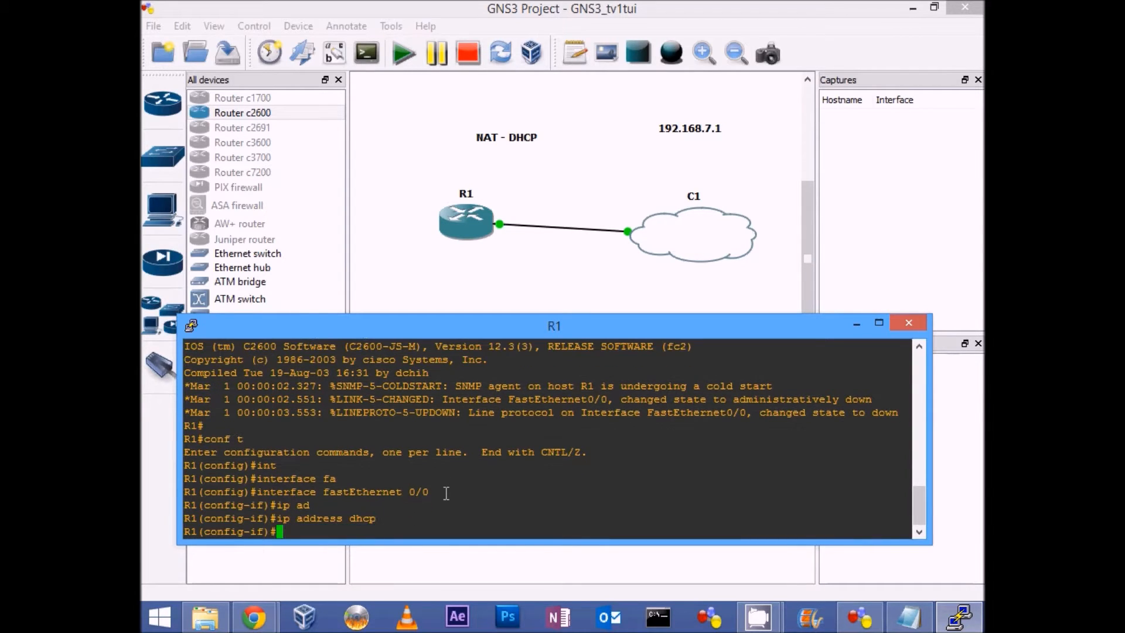
Step: Enable the interface with "no shut" and exit configuration mode with "end"
{"action": "type", "text": "no shut"}
{"action": "key", "text": "Return"}
{"action": "type", "text": "end"}
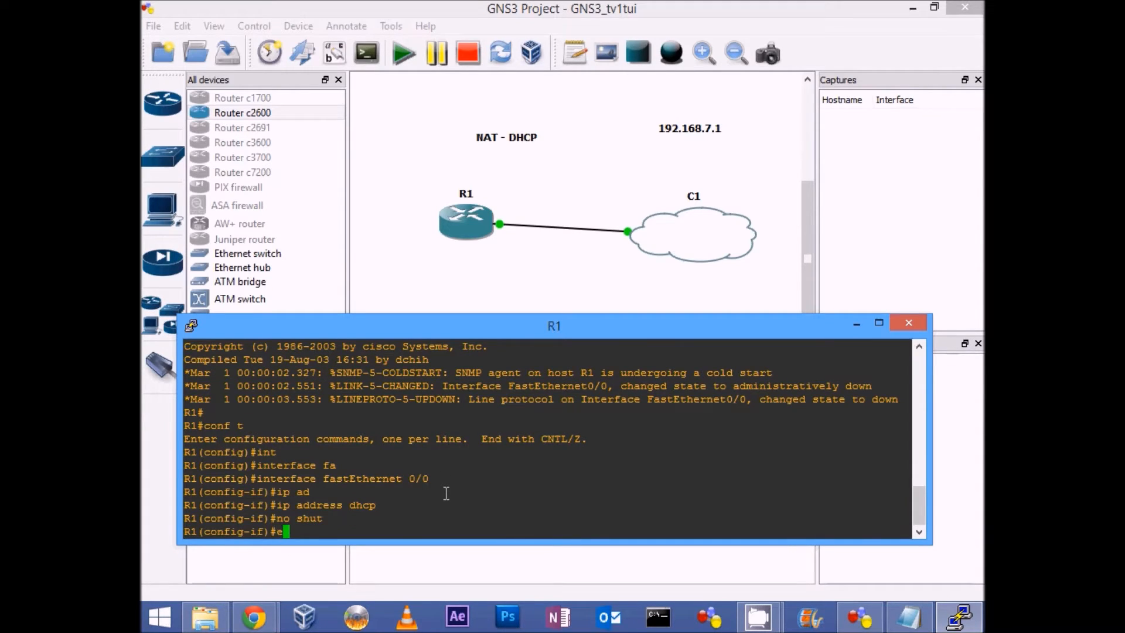
{"action": "key", "text": "Return"}
{"action": "key", "text": "Return"}
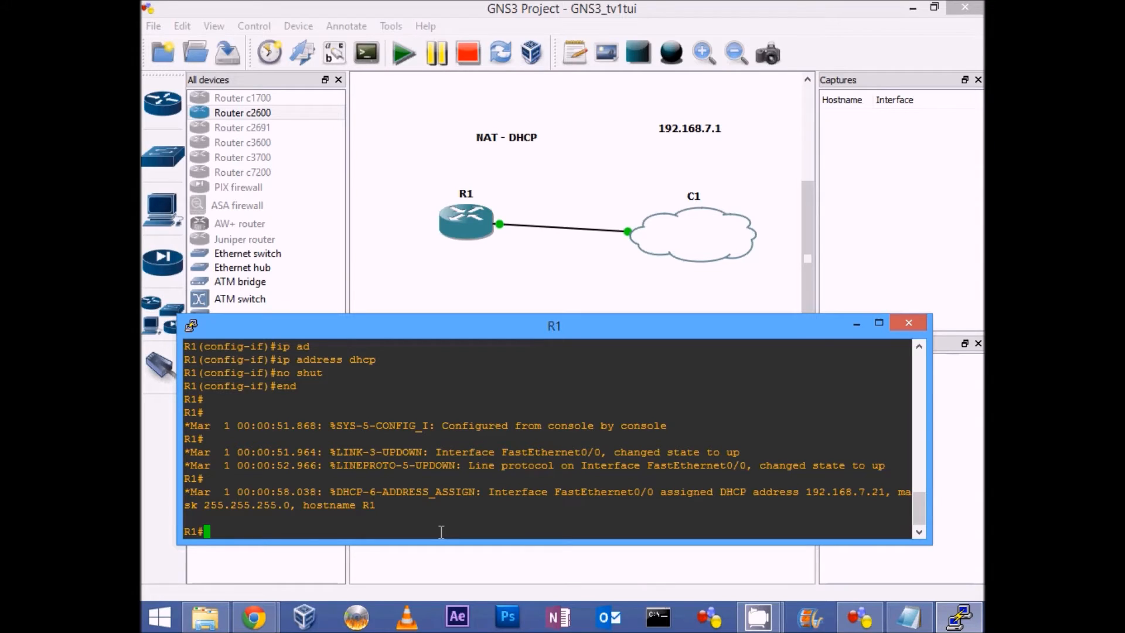
Step: Ping the gateway 192.168.7.1 from R1
{"action": "type", "text": "ping 192.168.7.1"}
{"action": "key", "text": "Return"}
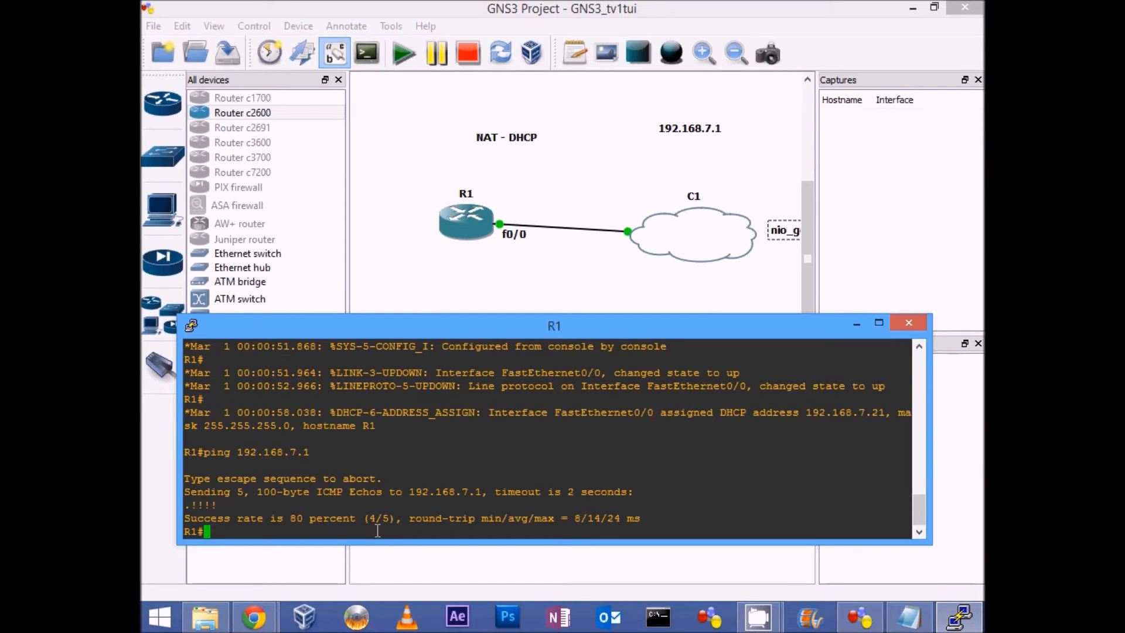
Step: Show R1's brief IP interface summary with "show ip int brief"
{"action": "type", "text": "show ip int brief"}
{"action": "key", "text": "Return"}
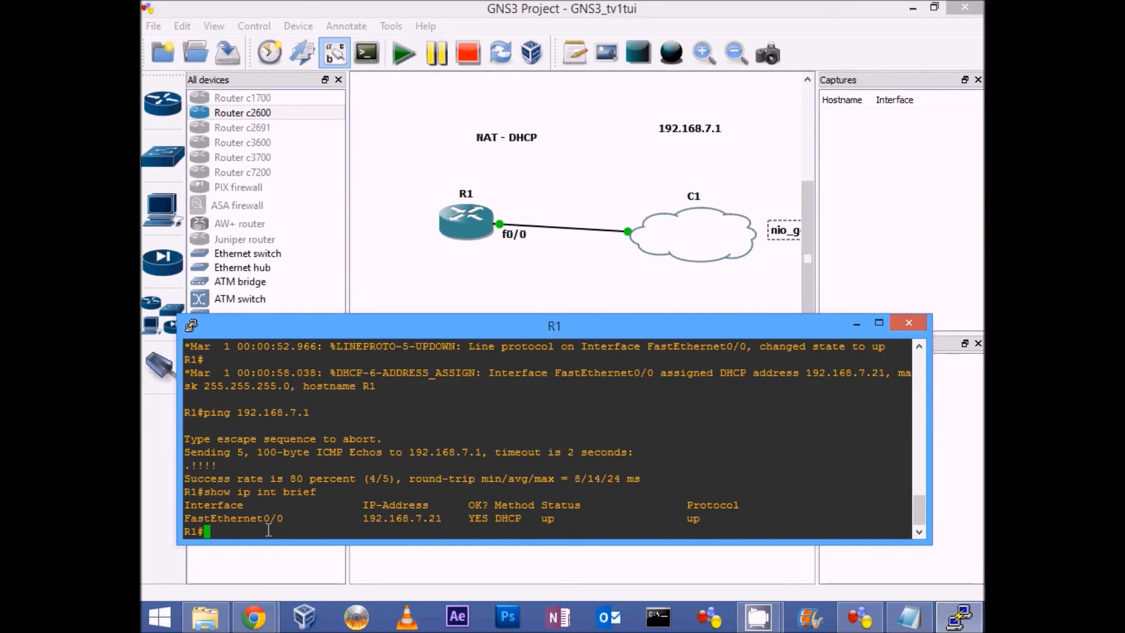
Step: Test R1's internet connectivity by pinging 4.2.2.2
{"action": "type", "text": "ping 4.2.2.2"}
{"action": "key", "text": "Return"}
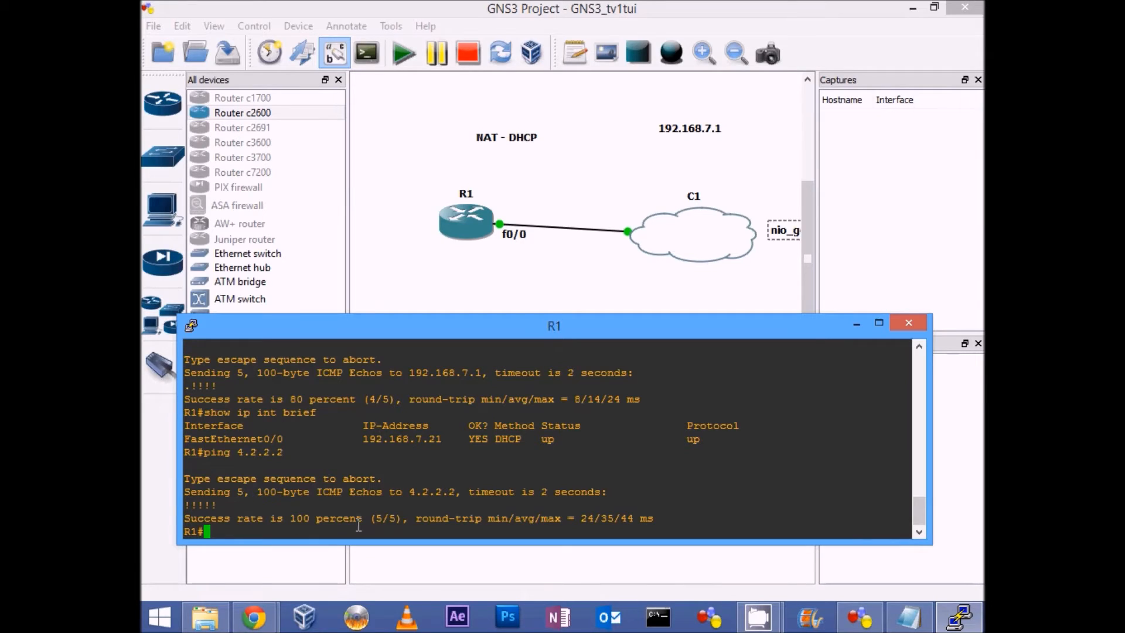
Step: Display R1's routing table with "show ip route" and highlight the default static route entry
{"action": "type", "text": "show ip route"}
{"action": "key", "text": "Return"}
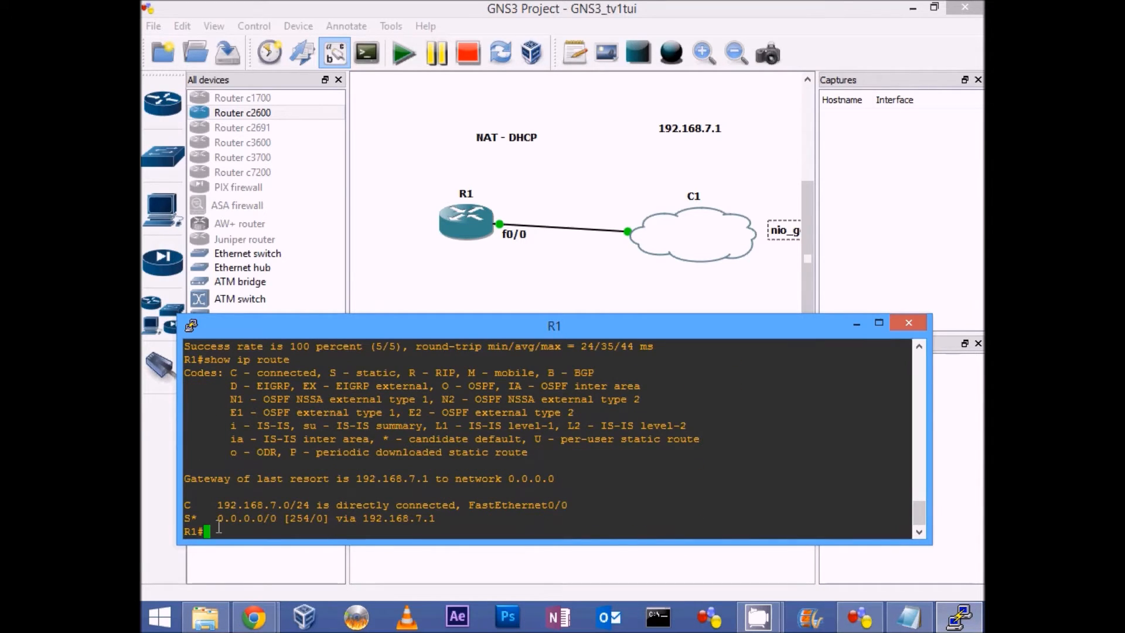
{"action": "left_click_drag", "start_coordinate": [185, 518], "coordinate": [263, 518]}
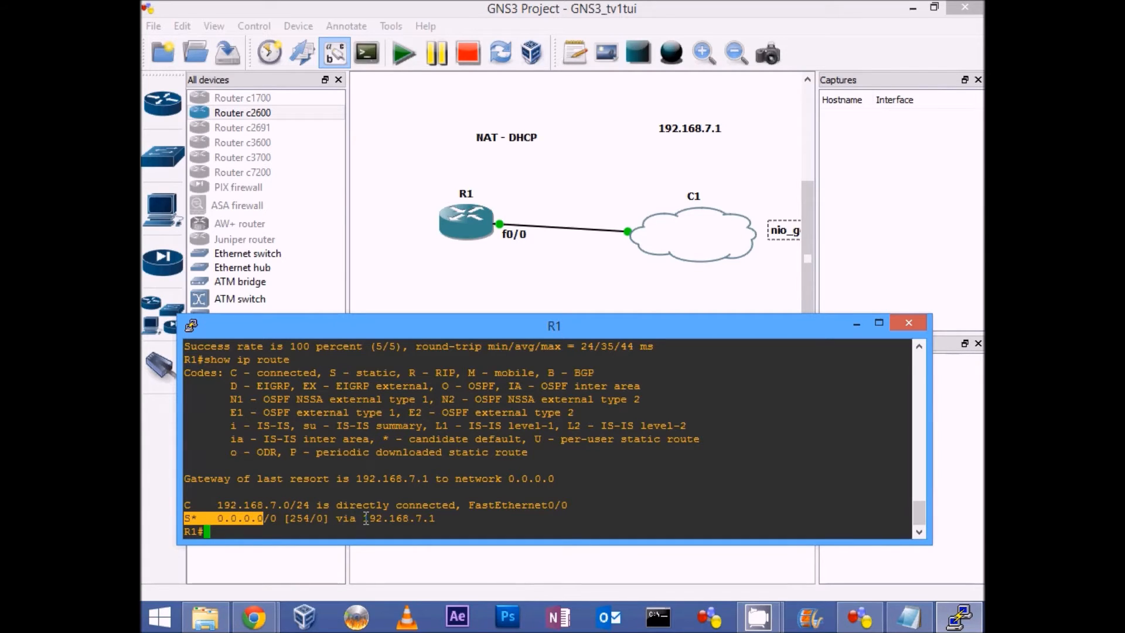
{"action": "left_click", "coordinate": [439, 518]}
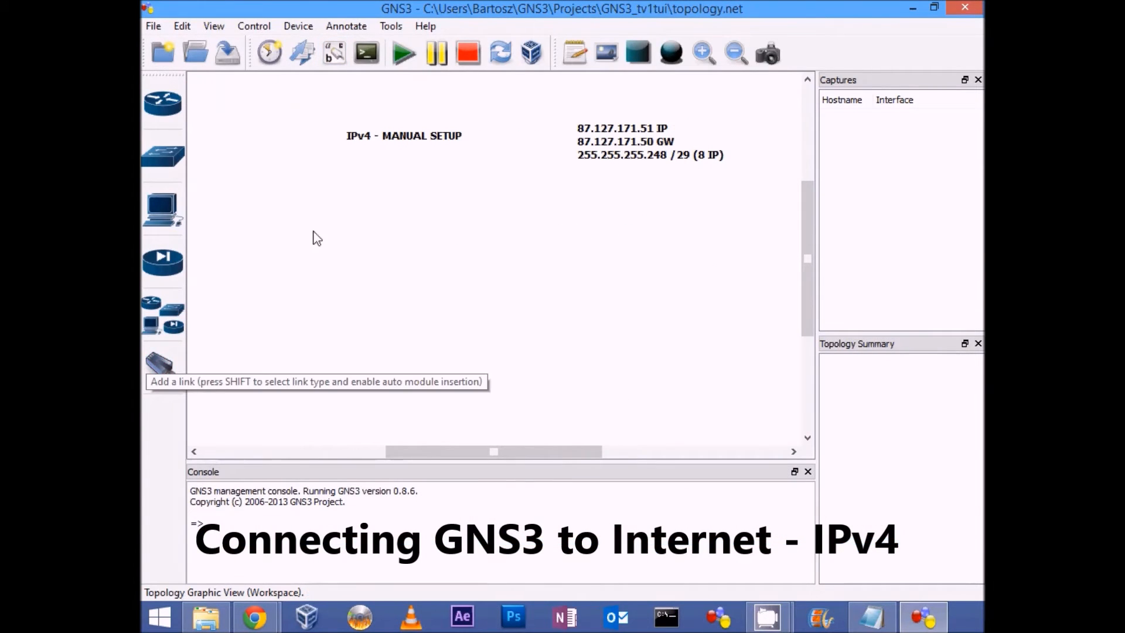
Step: Add a Router c2600 to the workspace below the "IPv4 - MANUAL SETUP" note
{"action": "left_click", "coordinate": [162, 104]}
{"action": "left_click", "coordinate": [234, 120]}
{"action": "left_click_drag", "start_coordinate": [245, 117], "coordinate": [503, 271]}
Step: Add a Cloud to the workspace beside router R2
{"action": "left_click", "coordinate": [178, 327]}
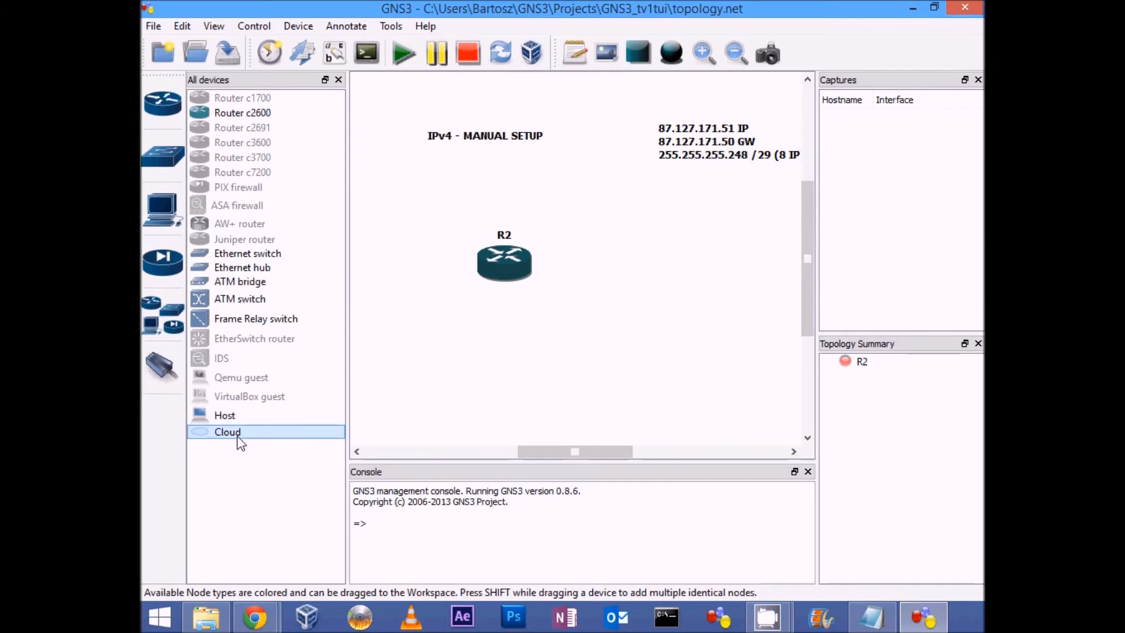
{"action": "left_click_drag", "start_coordinate": [240, 443], "coordinate": [687, 283]}
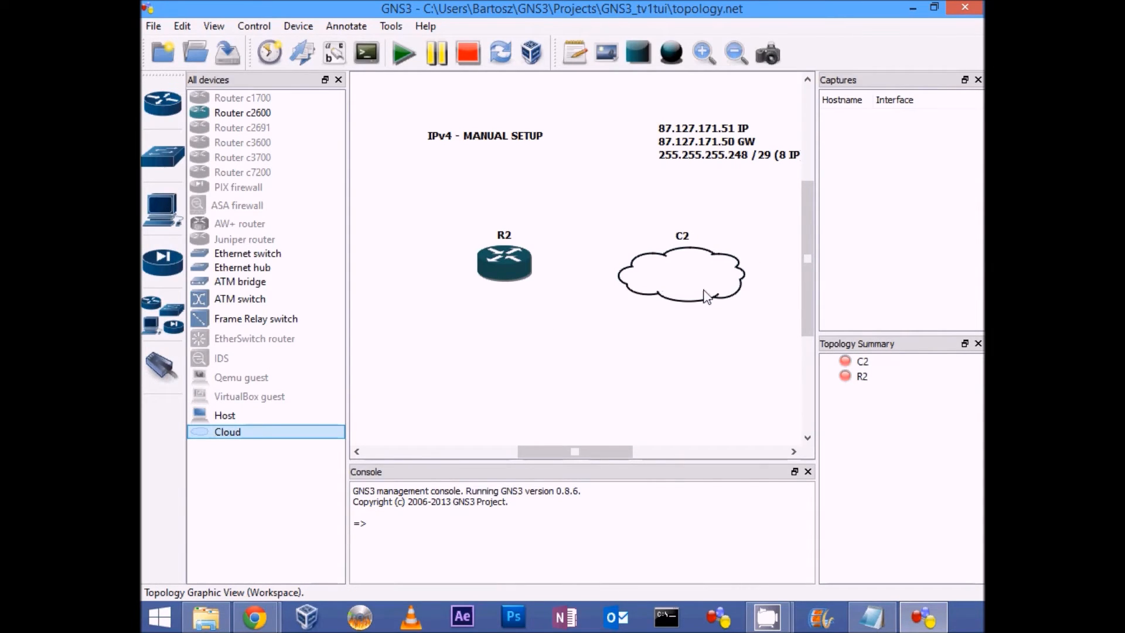
{"action": "left_click", "coordinate": [690, 284]}
Step: Configure cloud C2 with a Generic Ethernet NIO bound to the host's Ethernet adapter (PCIe GBE Family Controller)
{"action": "right_click", "coordinate": [680, 286]}
{"action": "left_click", "coordinate": [703, 293]}
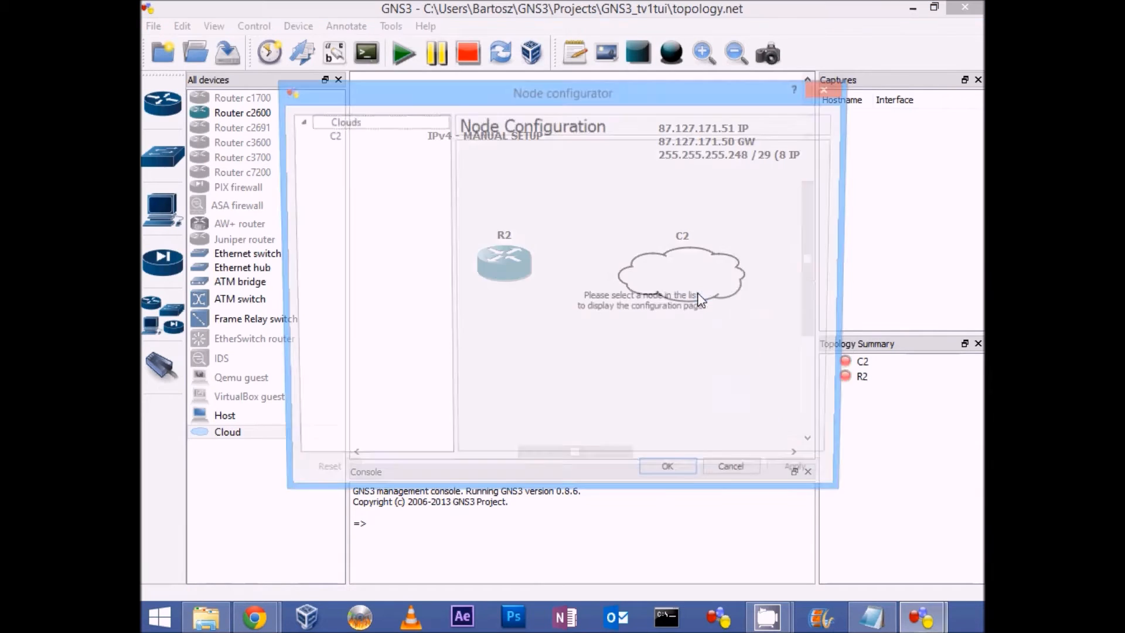
{"action": "left_click", "coordinate": [350, 136]}
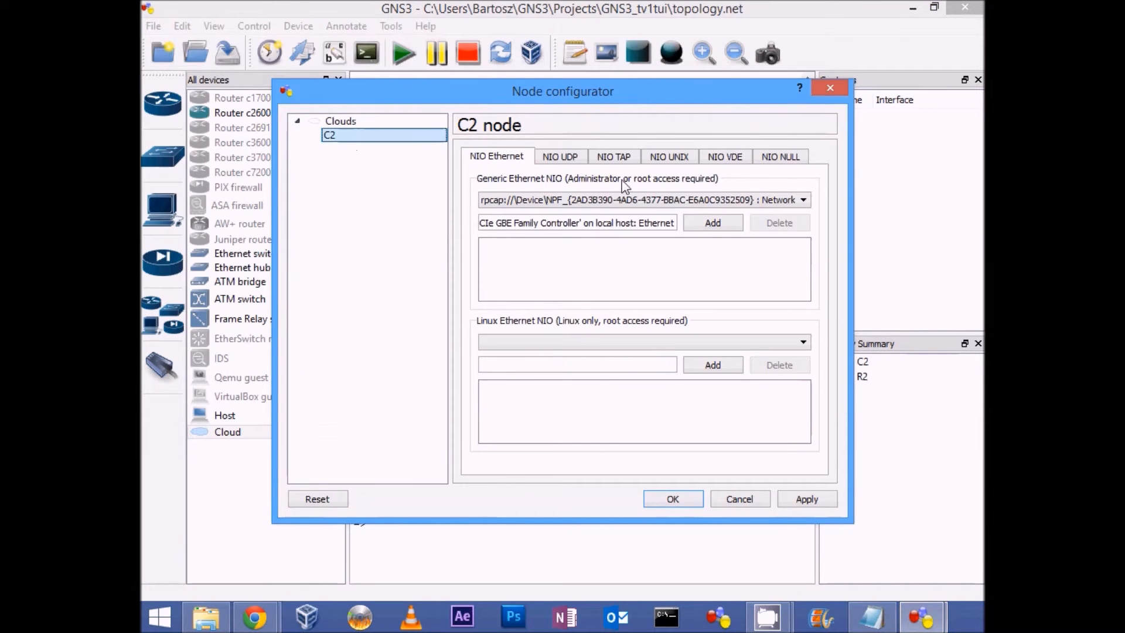
{"action": "left_click", "coordinate": [771, 200]}
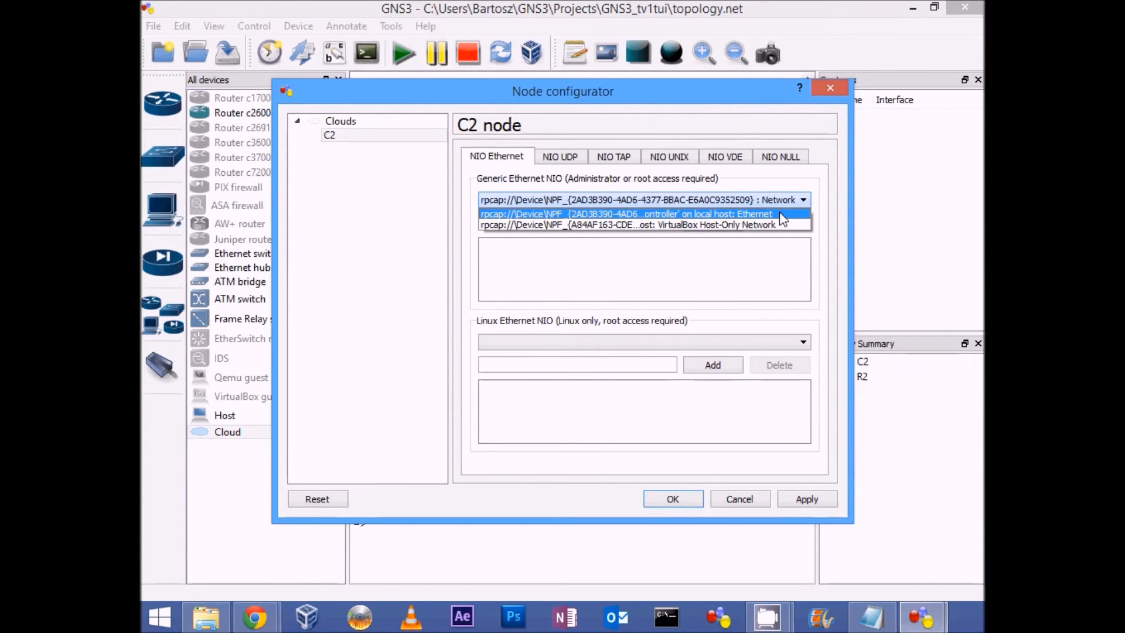
{"action": "left_click", "coordinate": [781, 214]}
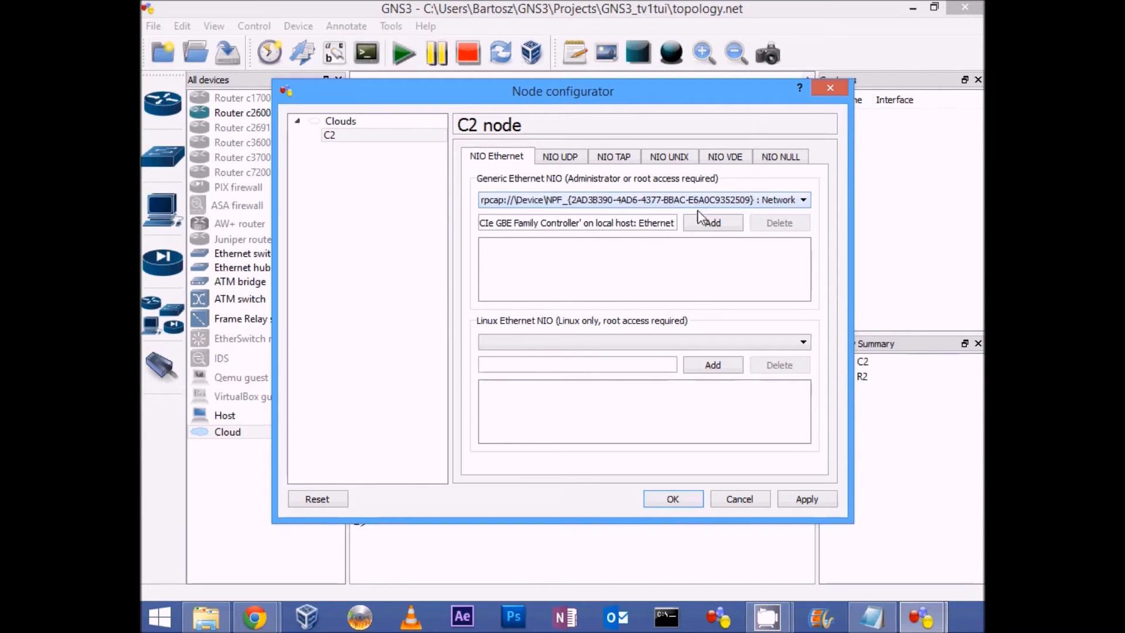
{"action": "left_click", "coordinate": [713, 223]}
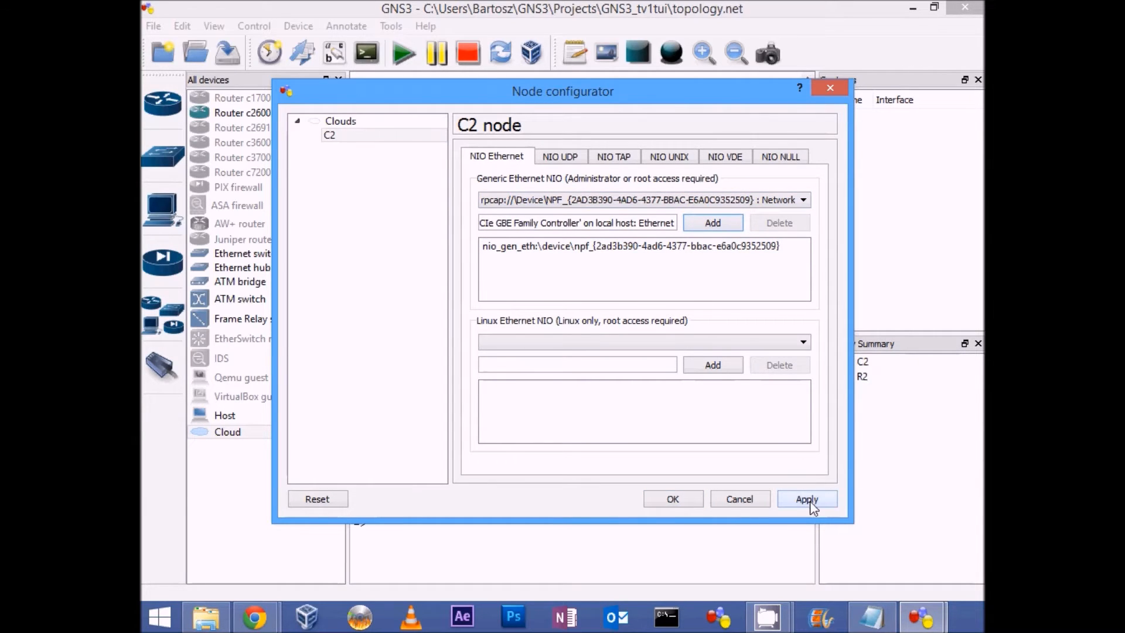
{"action": "left_click", "coordinate": [673, 500]}
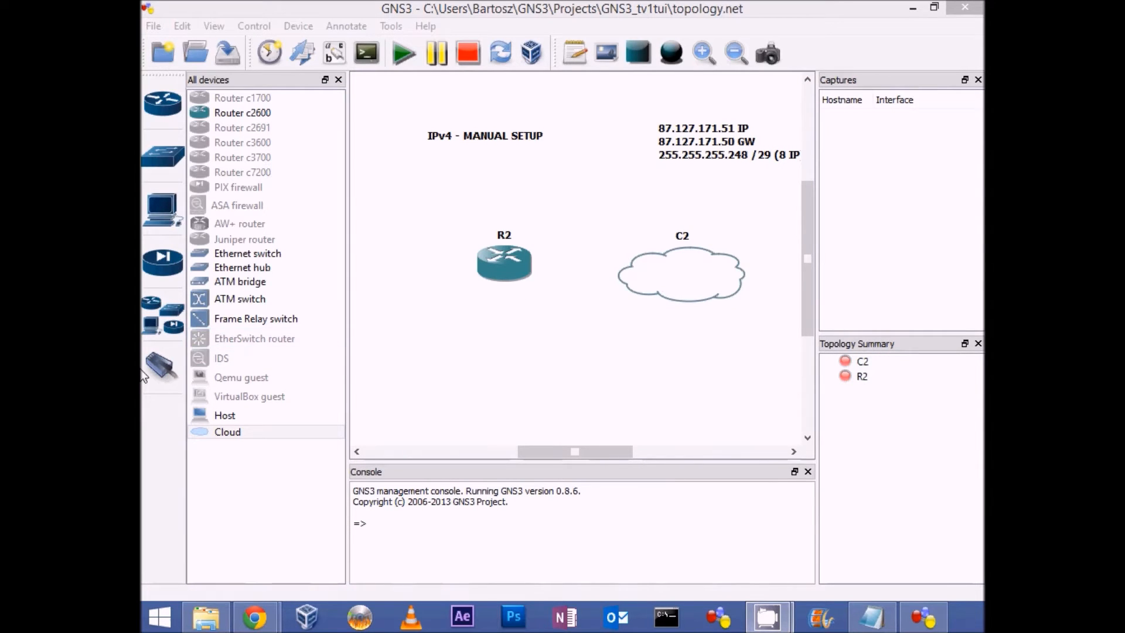
Step: Link cloud C2's Ethernet NIO to router R2, and leave link mode
{"action": "left_click", "coordinate": [169, 370]}
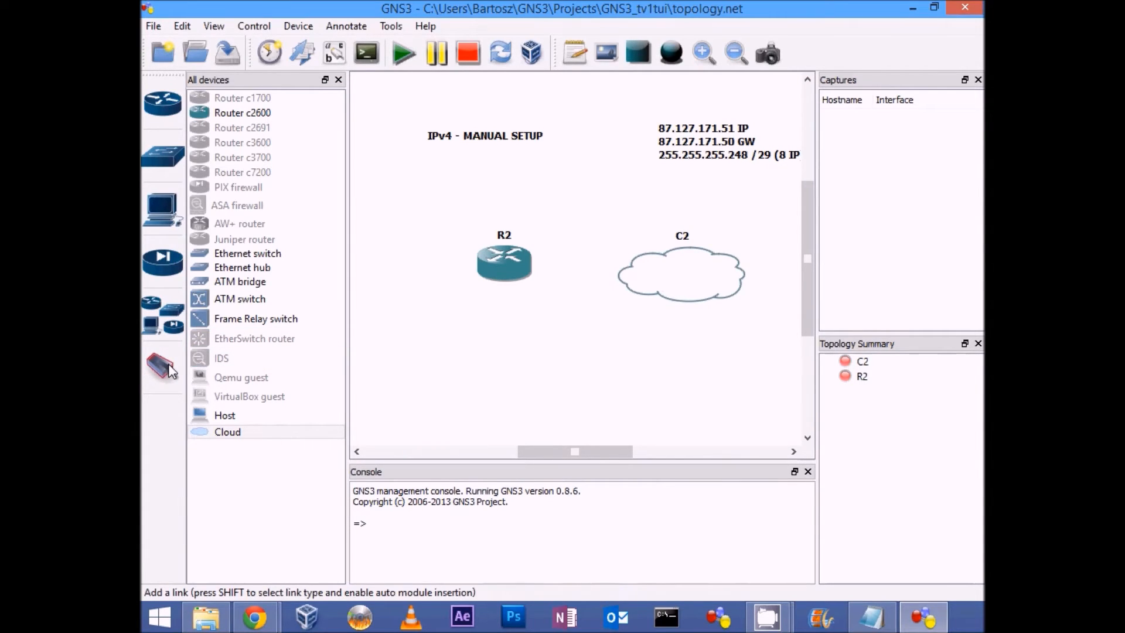
{"action": "left_click", "coordinate": [170, 369]}
{"action": "left_click", "coordinate": [227, 455]}
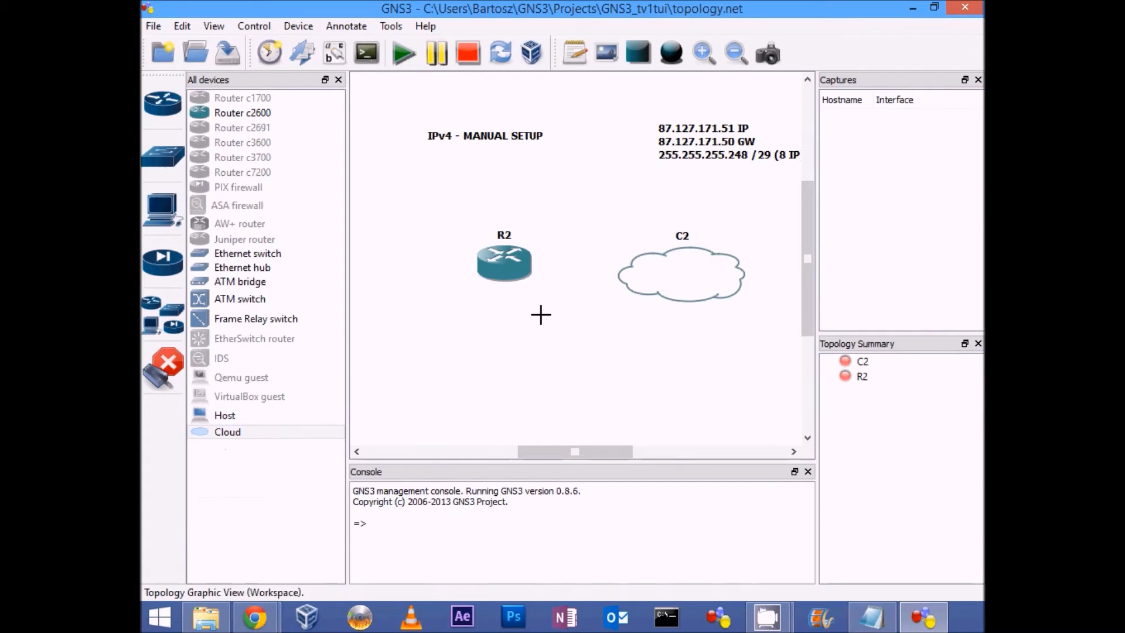
{"action": "left_click", "coordinate": [681, 274]}
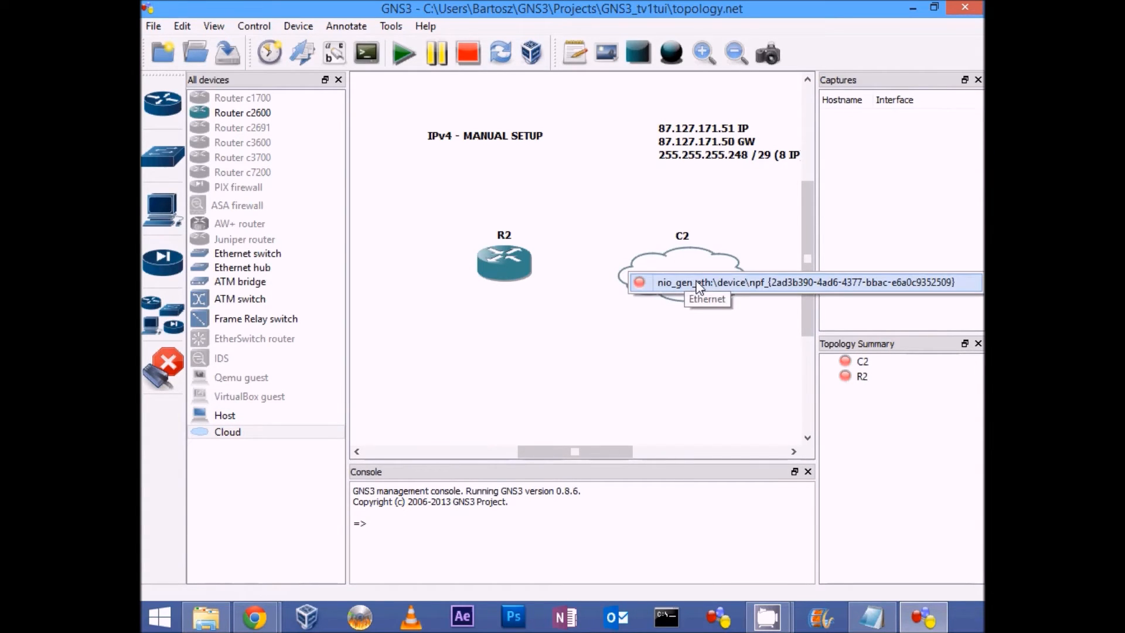
{"action": "left_click", "coordinate": [699, 283]}
{"action": "left_click", "coordinate": [510, 267]}
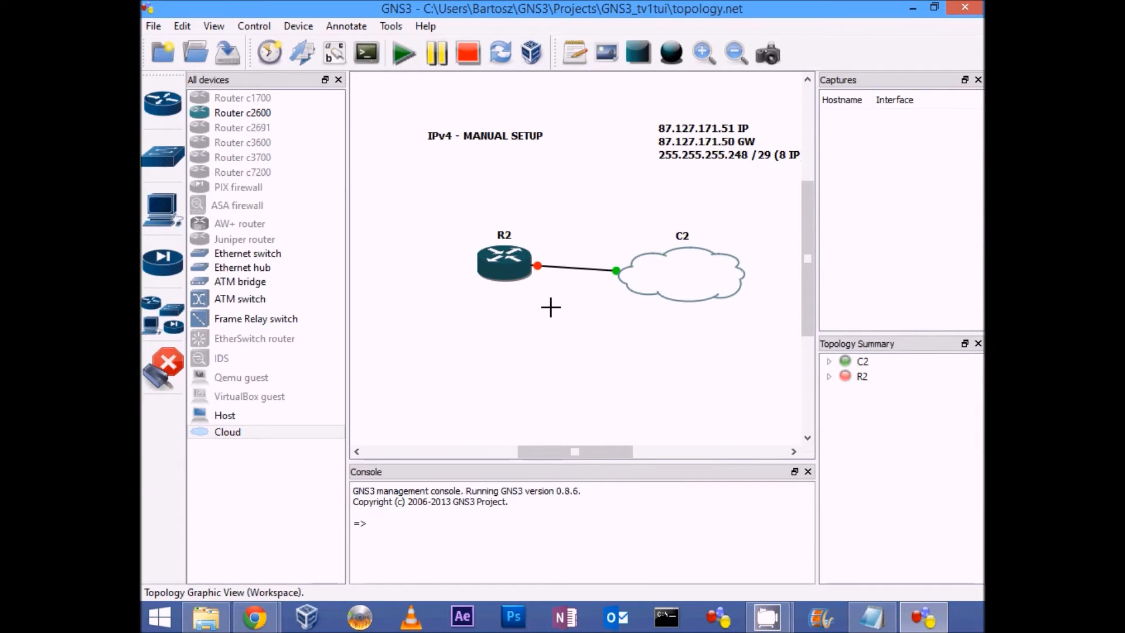
{"action": "left_click", "coordinate": [166, 374]}
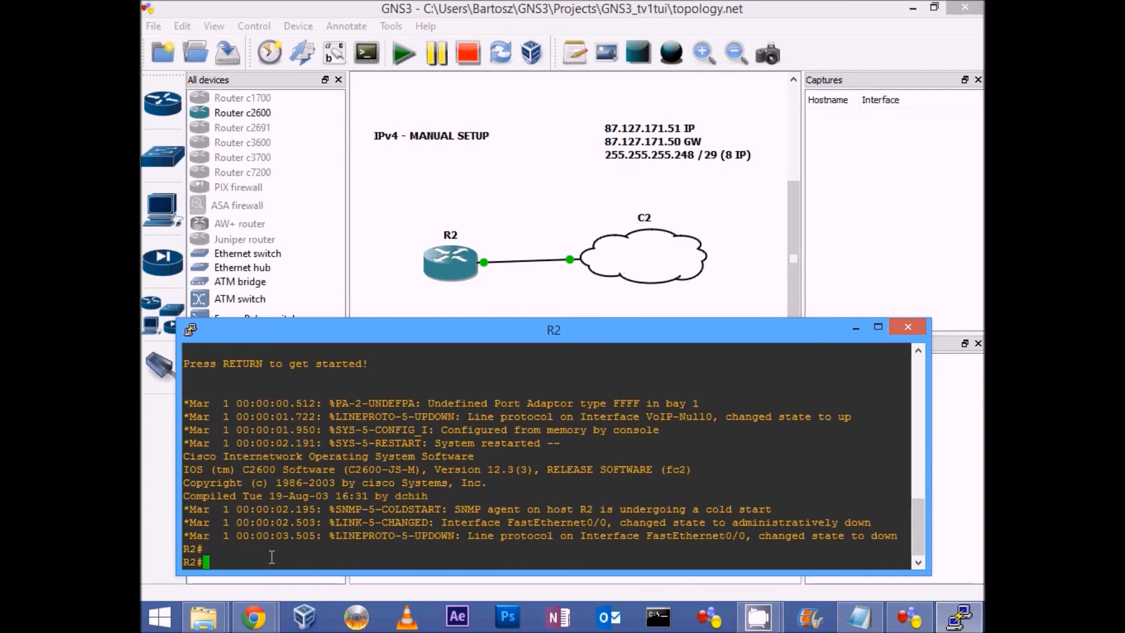
Step: Enter global configuration on R2's console and open interface fastEthernet 0/0 for configuration
{"action": "type", "text": "conf t"}
{"action": "key", "text": "Return"}
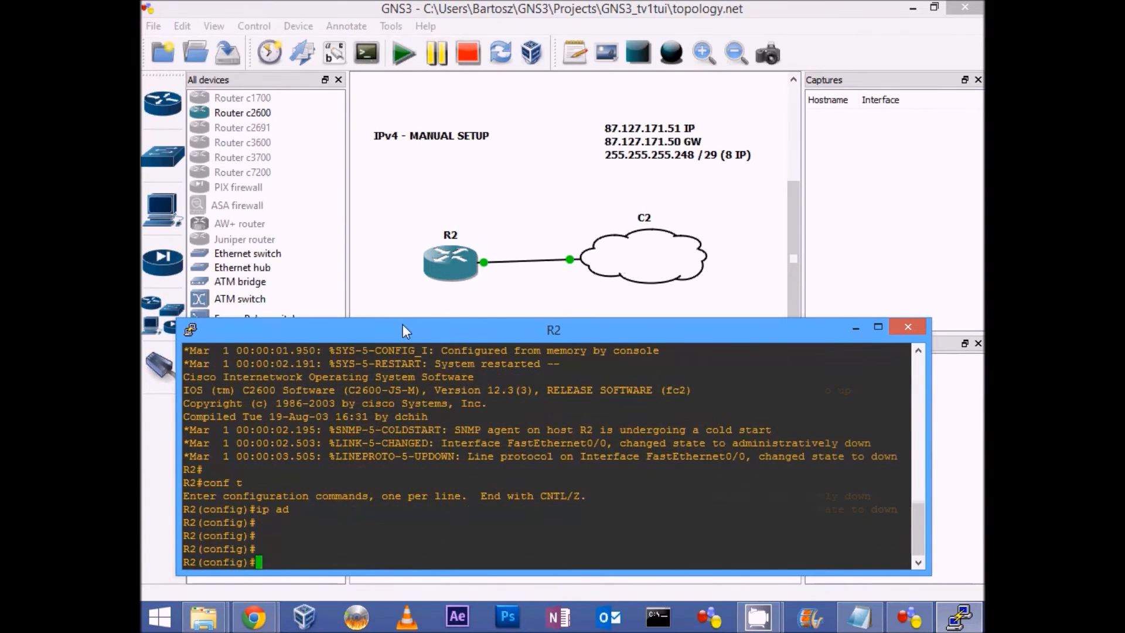
{"action": "type", "text": "int"}
{"action": "key", "text": "Tab"}
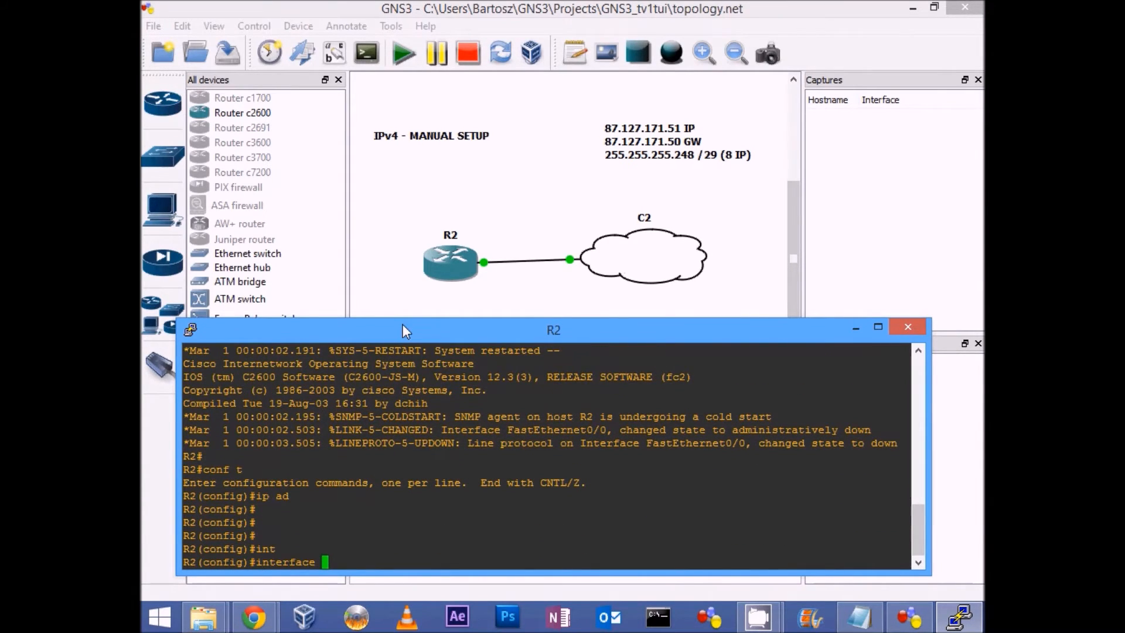
{"action": "type", "text": "fas"}
{"action": "key", "text": "Tab"}
{"action": "type", "text": "0/0"}
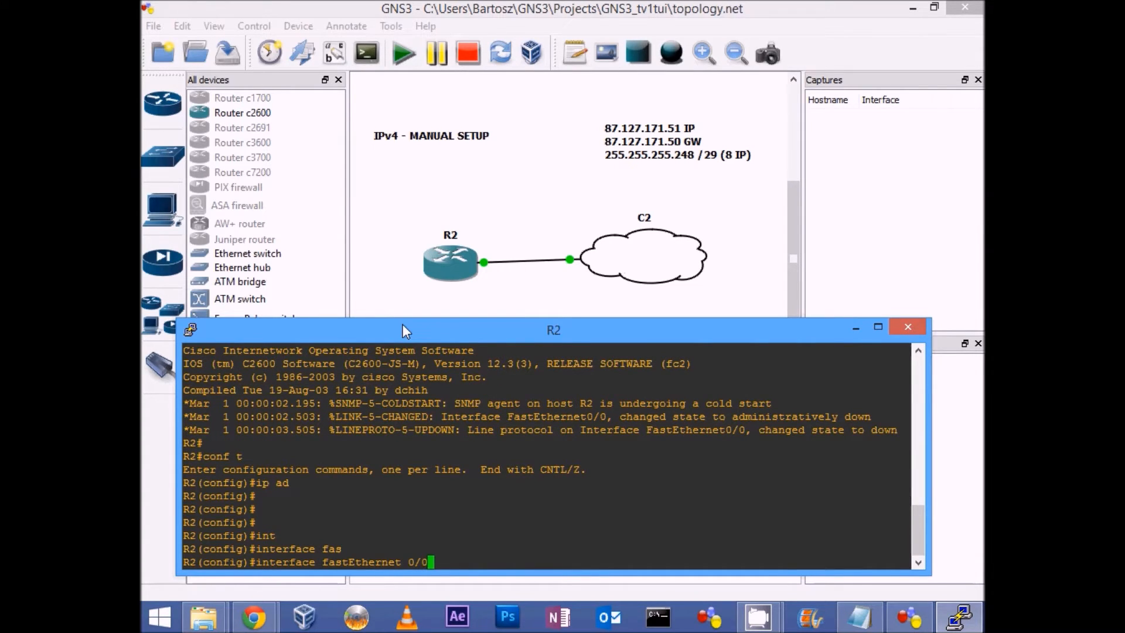
{"action": "key", "text": "Return"}
Step: Assign IP address 87.127.171.51 with mask 255.255.255.248 to R2's fastEthernet 0/0 interface
{"action": "type", "text": "ip ad"}
{"action": "key", "text": "Tab"}
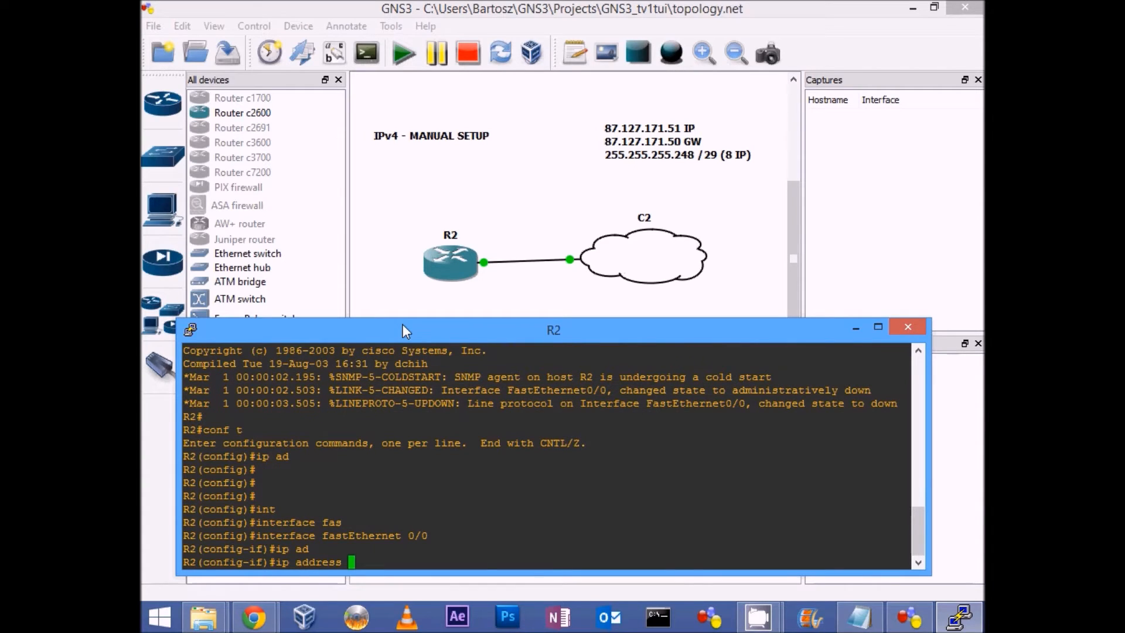
{"action": "type", "text": "87.127.171.51 255.255.255.2"}
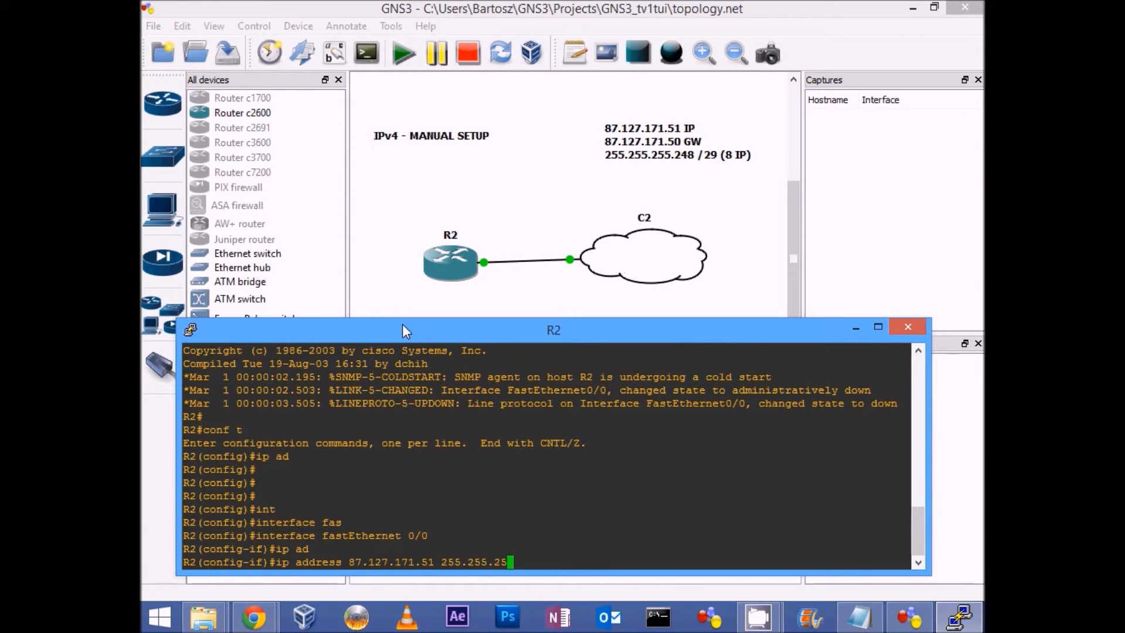
{"action": "type", "text": "48"}
{"action": "key", "text": "Return"}
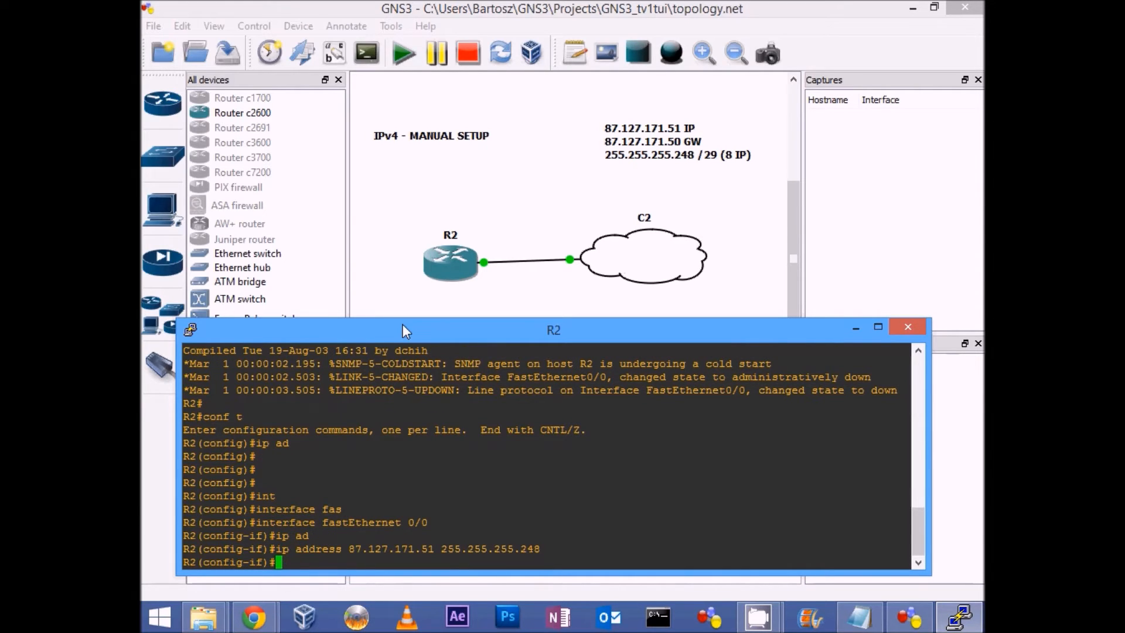
Step: Enable R2's fastEthernet 0/0 interface with "no shut" and exit configuration mode with "end"
{"action": "type", "text": "no shut"}
{"action": "key", "text": "Return"}
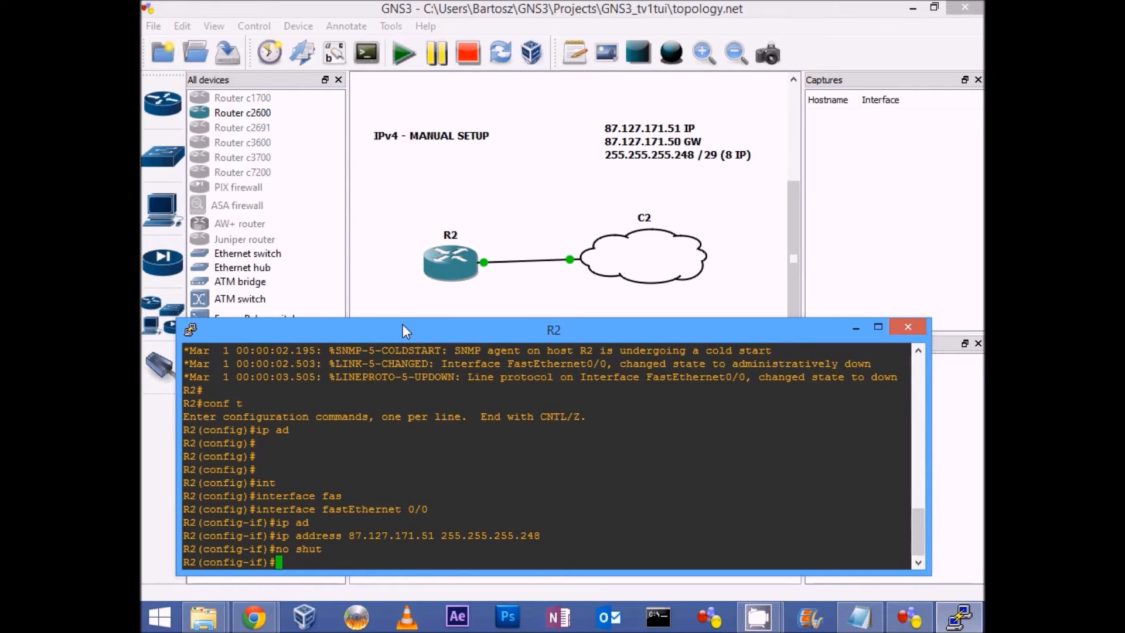
{"action": "type", "text": "end"}
{"action": "key", "text": "Return"}
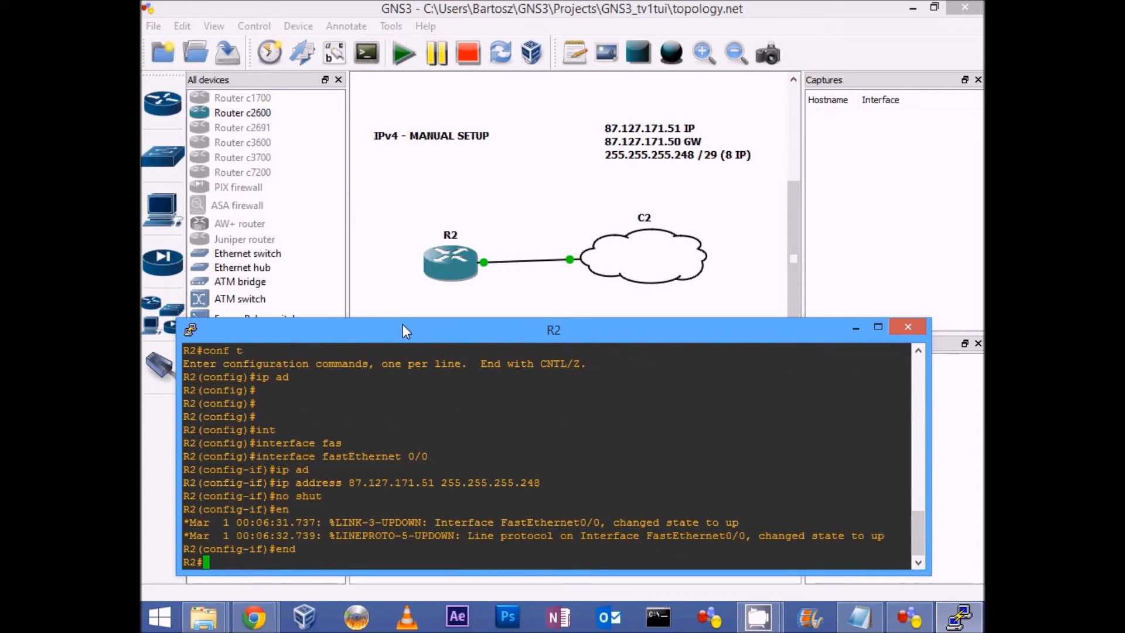
Step: Show R2's interface summary with "show ip int brief" and highlight FastEthernet0/0's address method
{"action": "type", "text": "show ip int bri"}
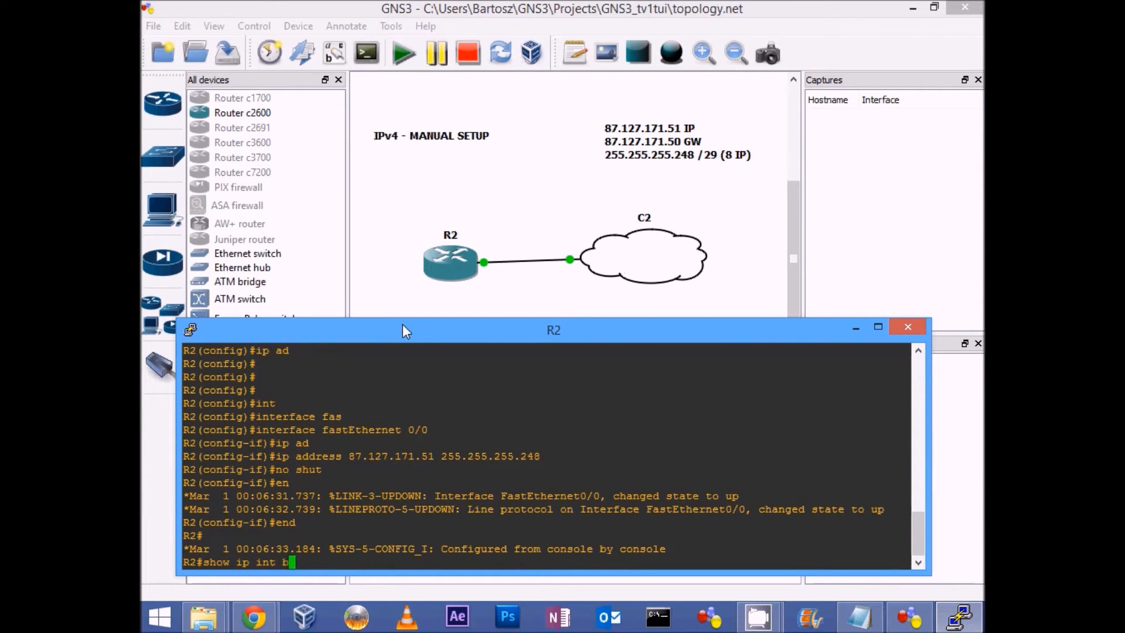
{"action": "key", "text": "Tab"}
{"action": "key", "text": "Return"}
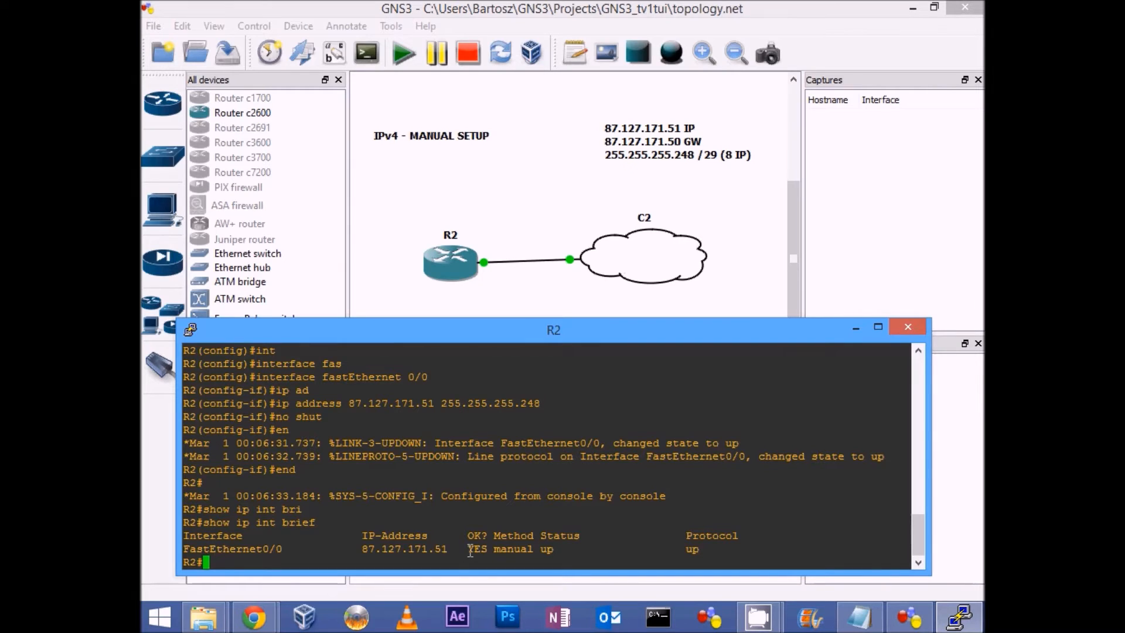
{"action": "left_click_drag", "start_coordinate": [495, 548], "coordinate": [530, 549]}
Step: Test R2's connection to the gateway by pinging 87.127.171.50
{"action": "type", "text": "ping "}
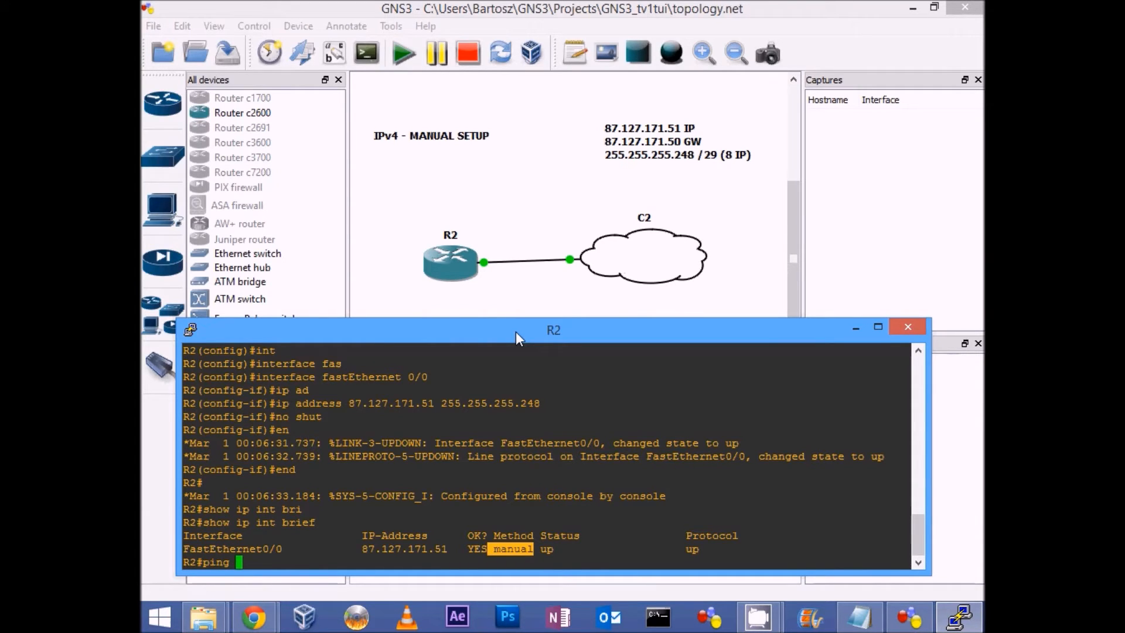
{"action": "type", "text": "87.127.171.50"}
{"action": "key", "text": "Return"}
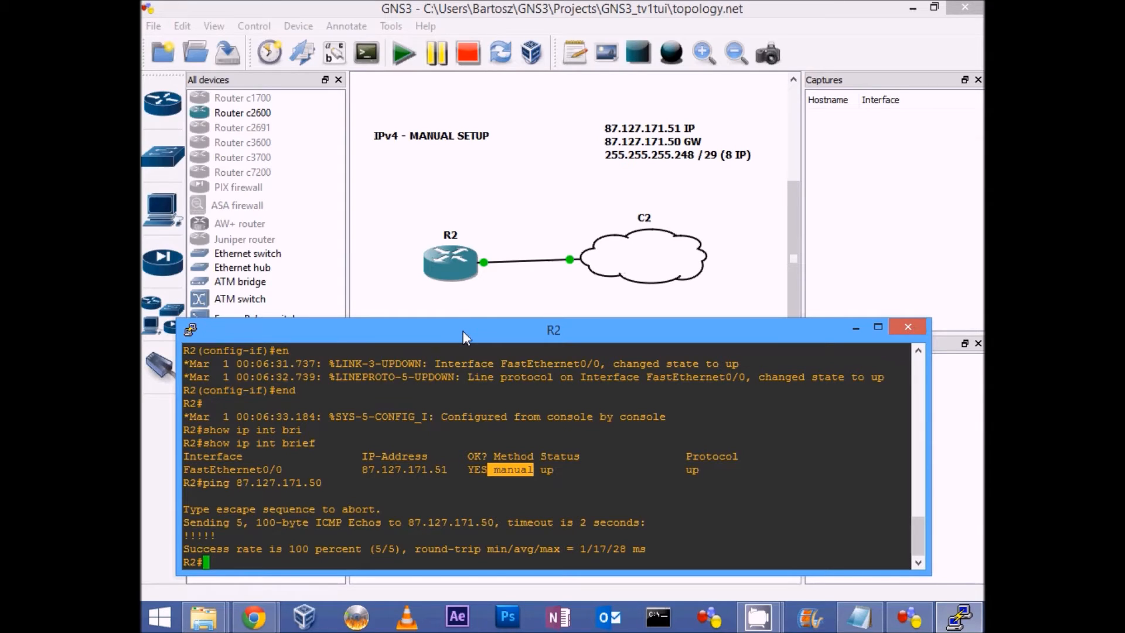
Step: Configure a default static route on R2 with "ip route 0.0.0.0 0.0.0.0 87.127.171.50" and exit configuration mode
{"action": "type", "text": "conf t"}
{"action": "key", "text": "Return"}
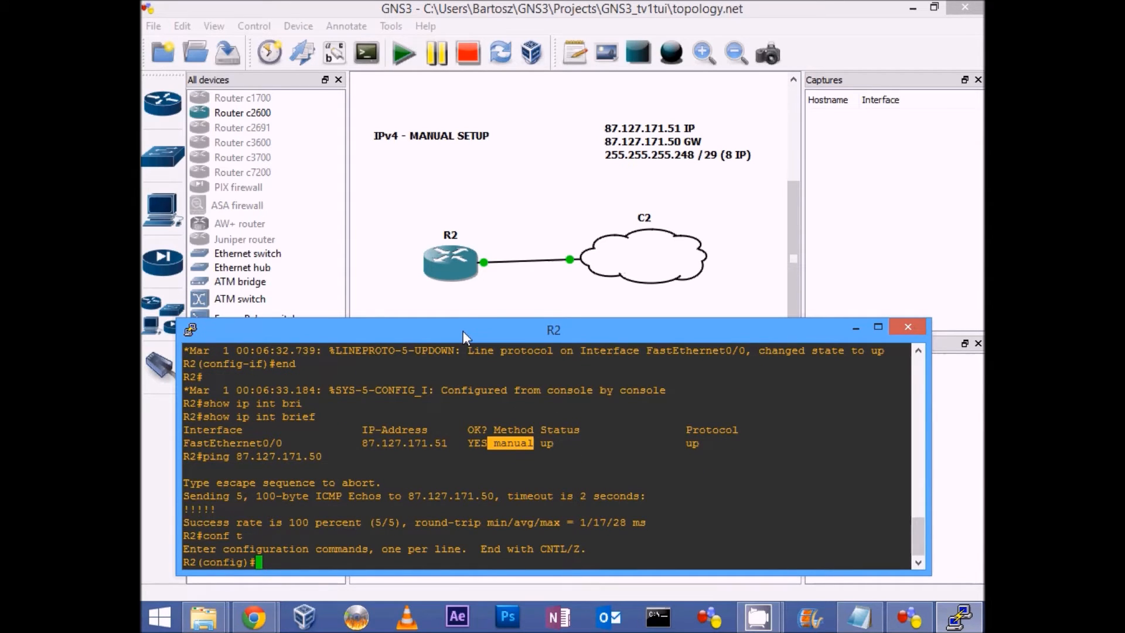
{"action": "type", "text": "ip route 0.0.0.0 0.0.0.0"}
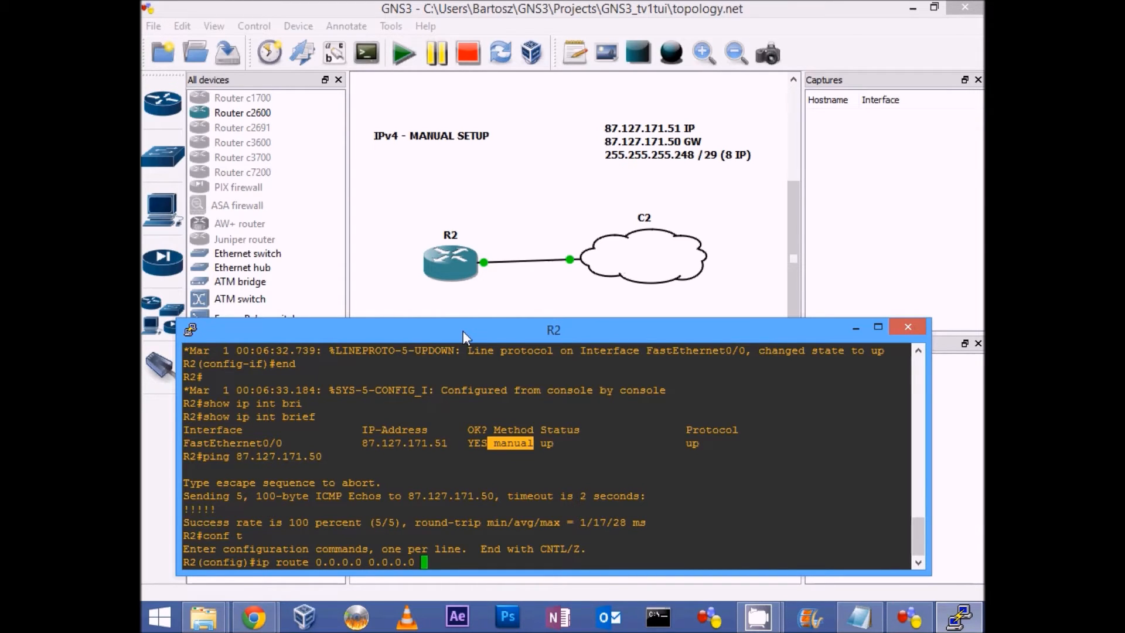
{"action": "type", "text": " 87.127.171.50"}
{"action": "key", "text": "Return"}
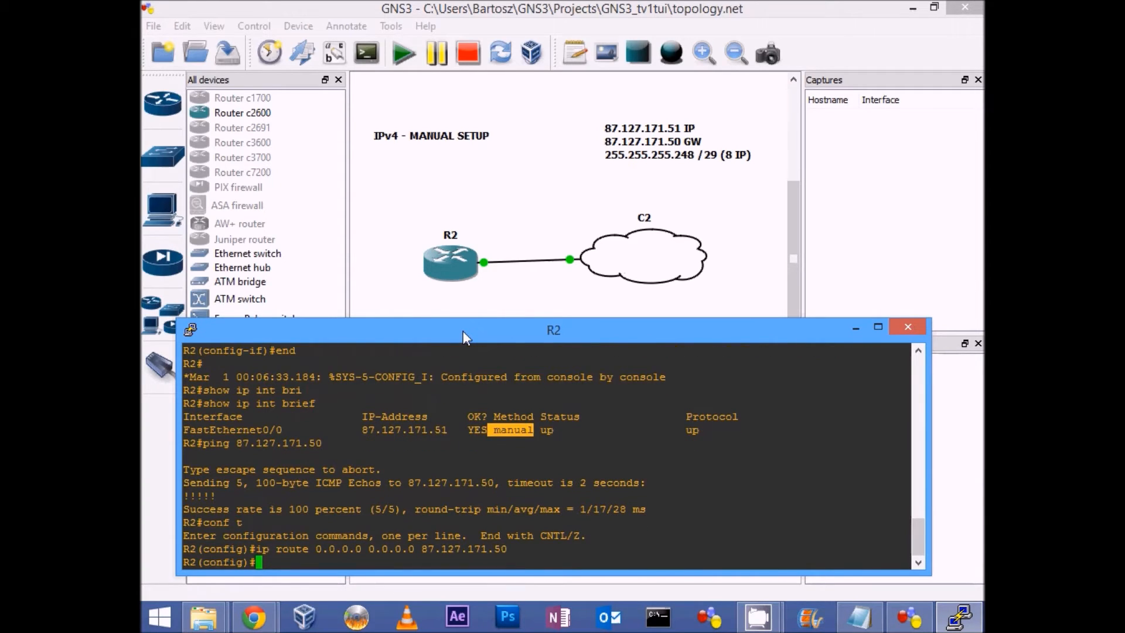
{"action": "type", "text": "end"}
{"action": "key", "text": "Return"}
Step: Display R2's routing table with "show ip route" and highlight the default static route entry
{"action": "type", "text": "sh"}
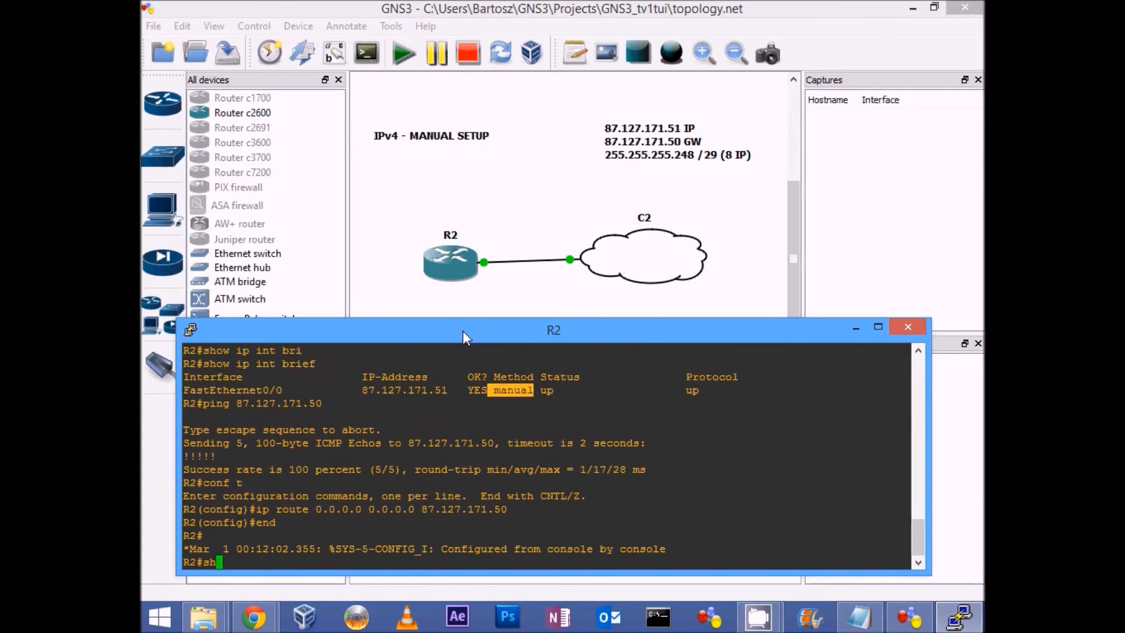
{"action": "type", "text": "ow ip route"}
{"action": "key", "text": "Return"}
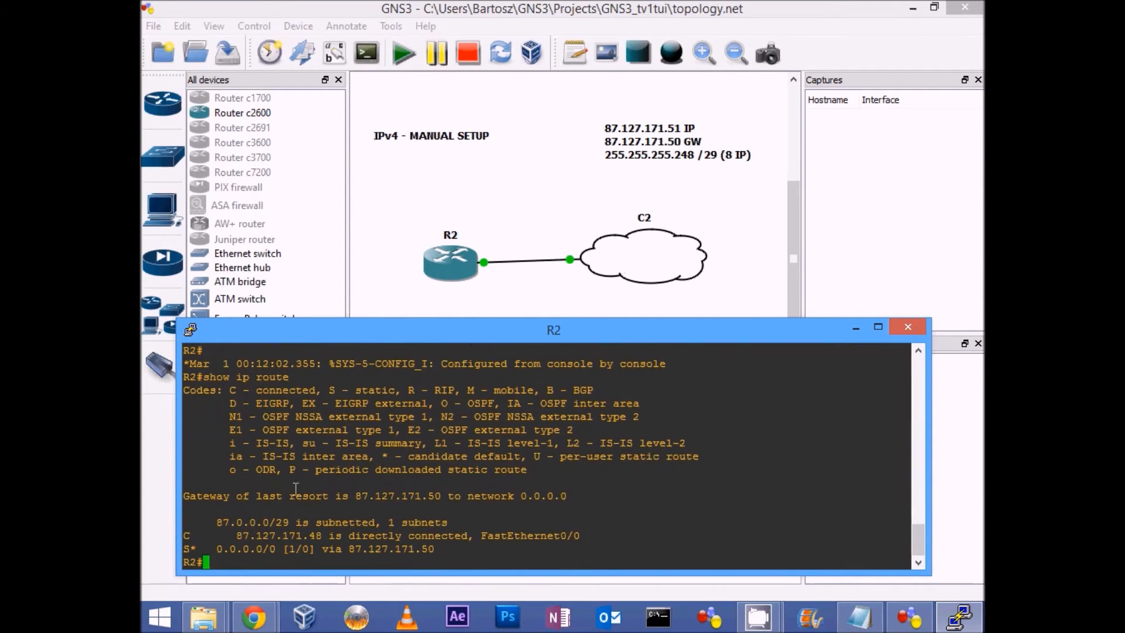
{"action": "left_click_drag", "start_coordinate": [183, 549], "coordinate": [434, 548]}
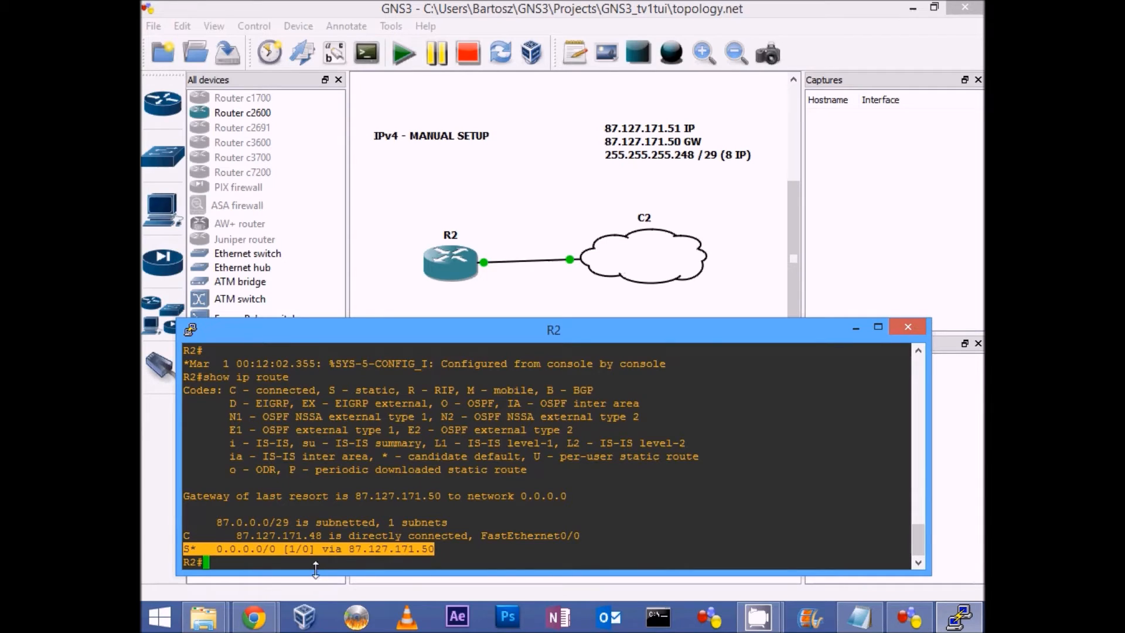
{"action": "left_click", "coordinate": [364, 563]}
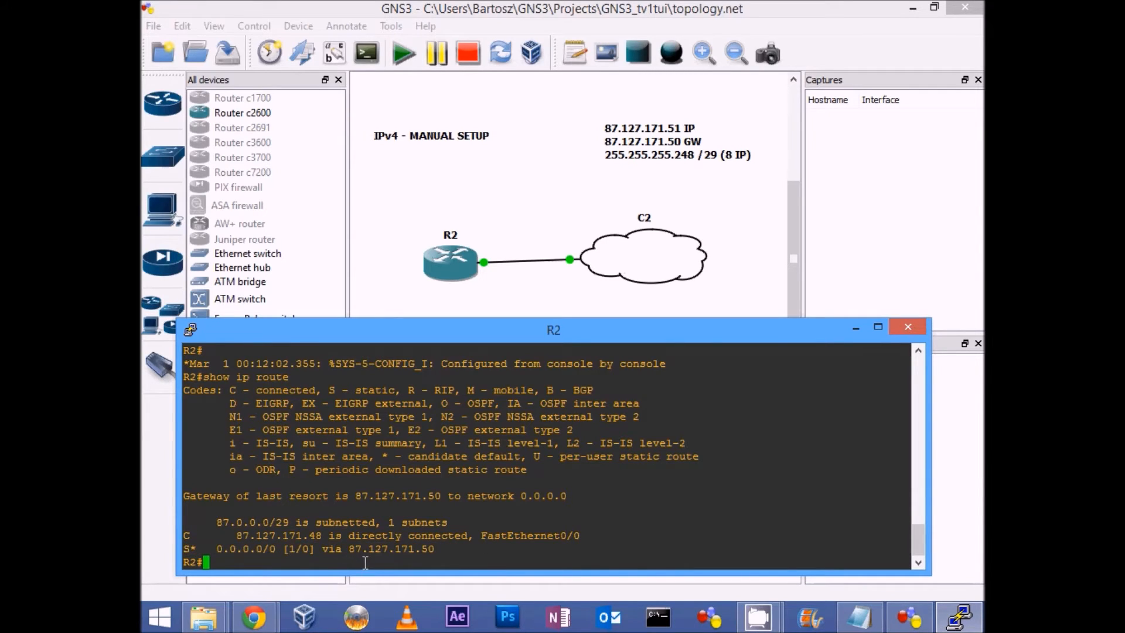
Step: Test R2's internet connectivity by pinging 4.2.2.2
{"action": "type", "text": "ping 4.2.2.2"}
{"action": "key", "text": "Return"}
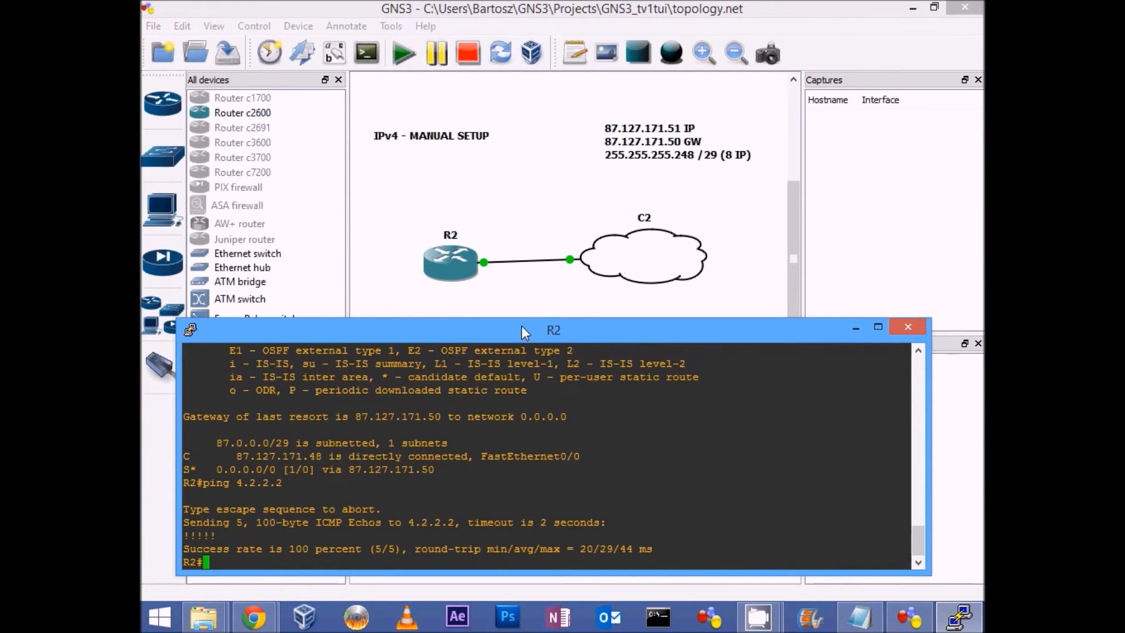
Step: Enter global configuration mode on R2 and set the DNS server with "ip name-server 4.2.2.2"
{"action": "type", "text": "conf t"}
{"action": "key", "text": "Return"}
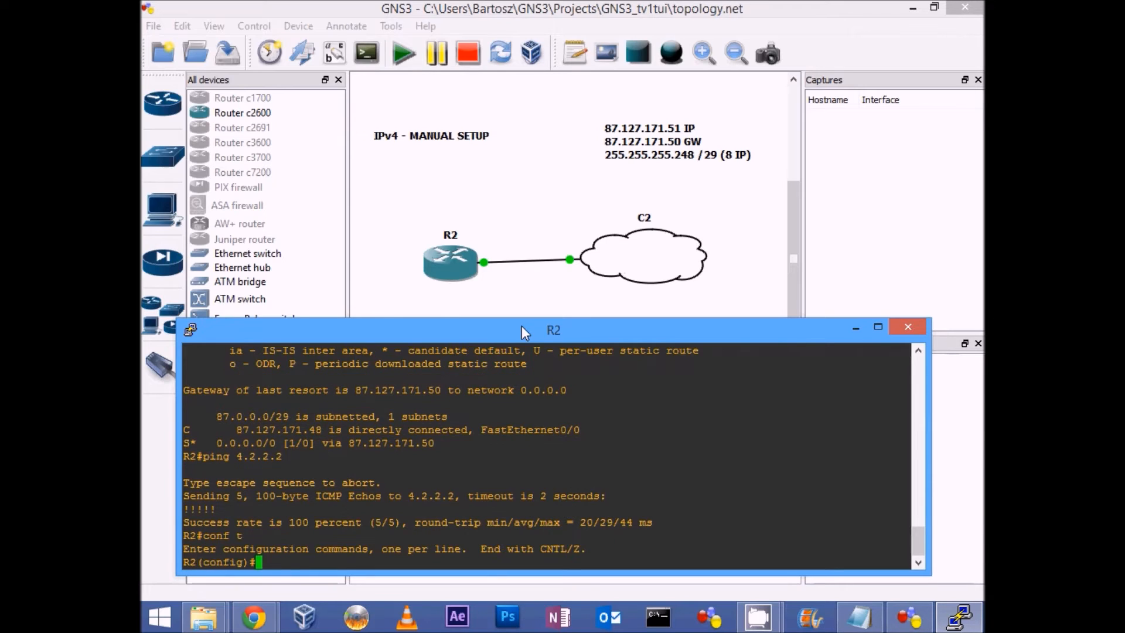
{"action": "type", "text": "ip nam"}
{"action": "key", "text": "Tab"}
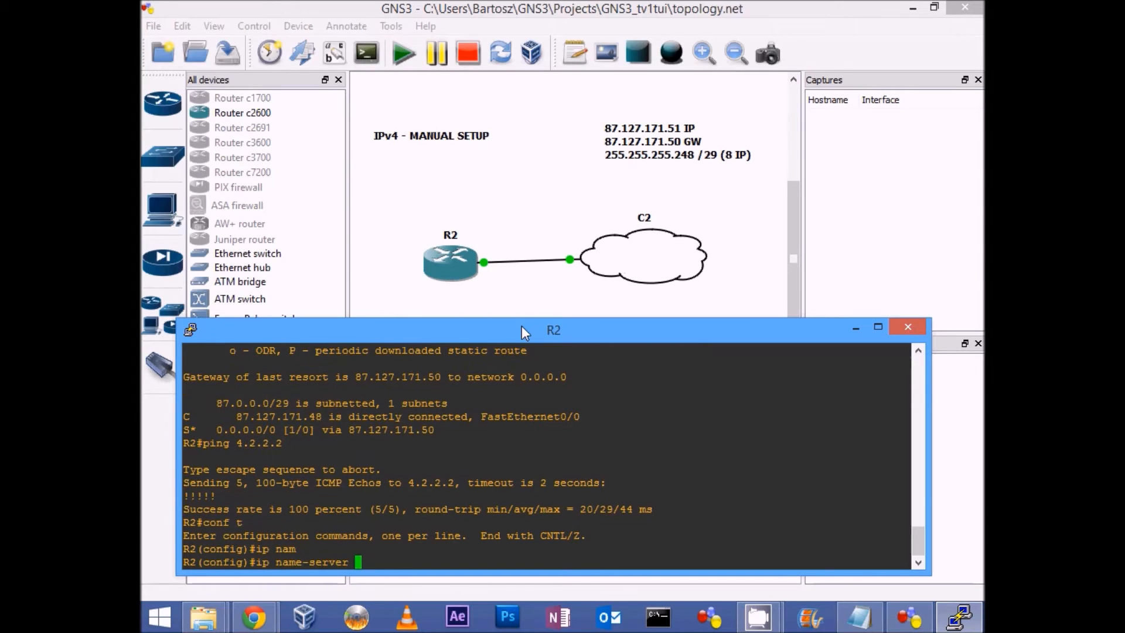
{"action": "type", "text": "4.2.2.2"}
{"action": "key", "text": "Return"}
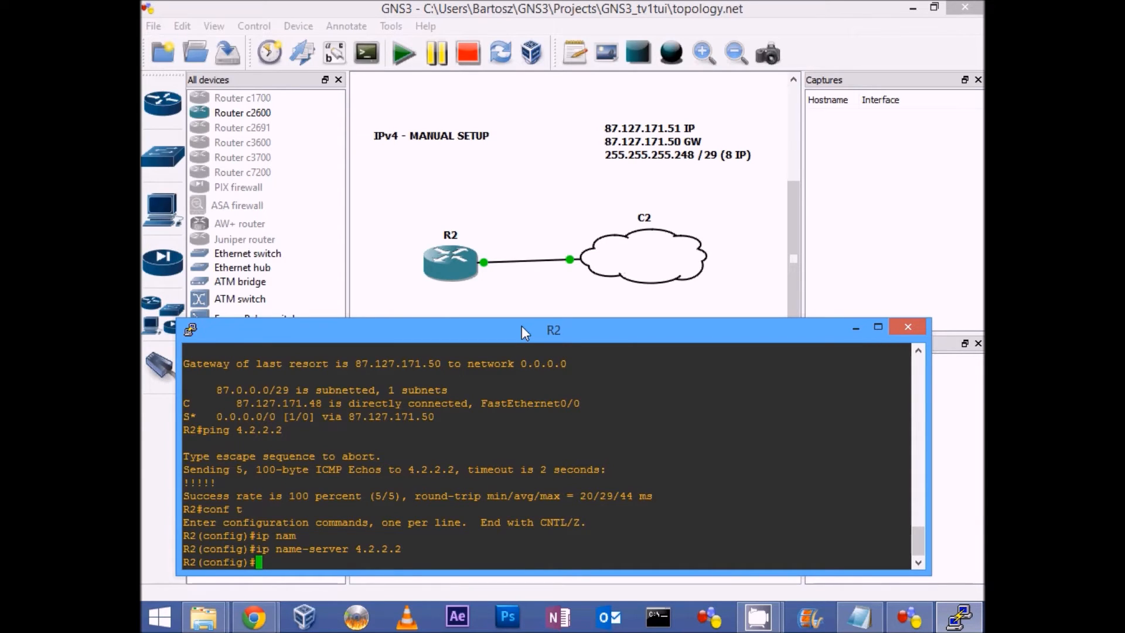
Step: Enable DNS resolution on R2 with "ip domain lookup" and exit configuration mode
{"action": "type", "text": "ip domain loo"}
{"action": "key", "text": "Tab"}
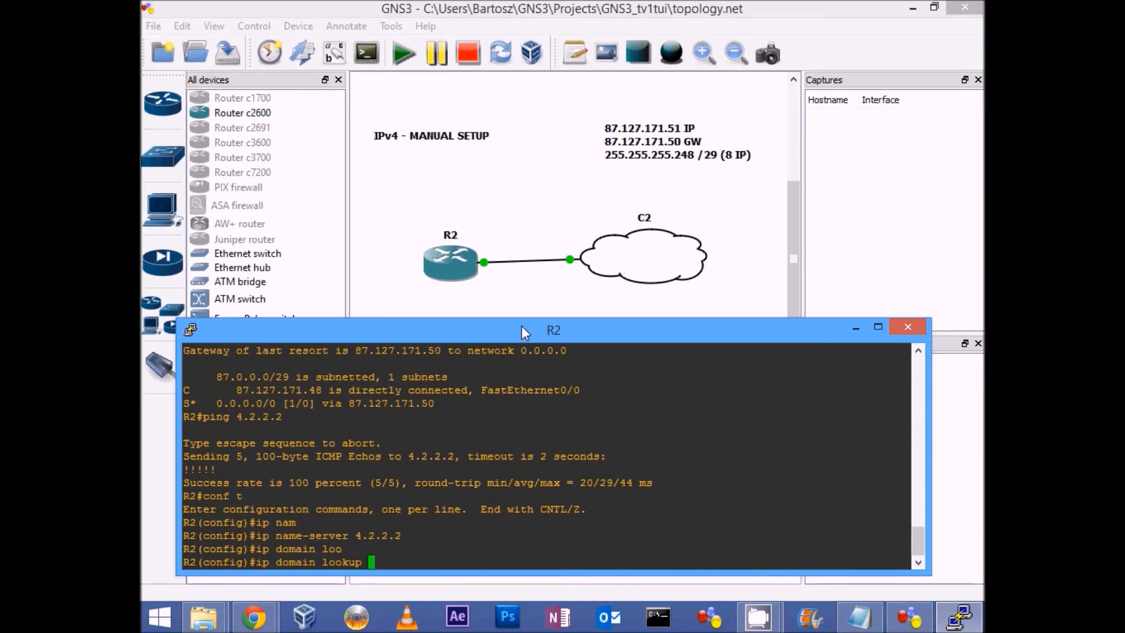
{"action": "key", "text": "Return"}
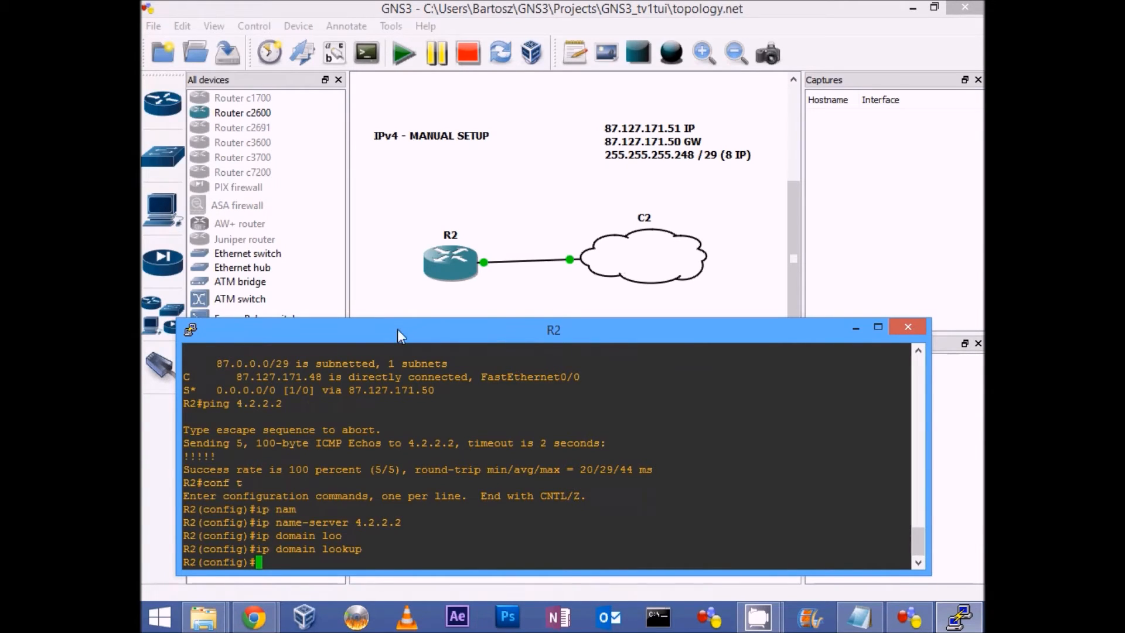
{"action": "type", "text": "end"}
{"action": "key", "text": "Return"}
Step: Test R2's name resolution by pinging google.com, and highlight the domain name in the translation line
{"action": "type", "text": "pi"}
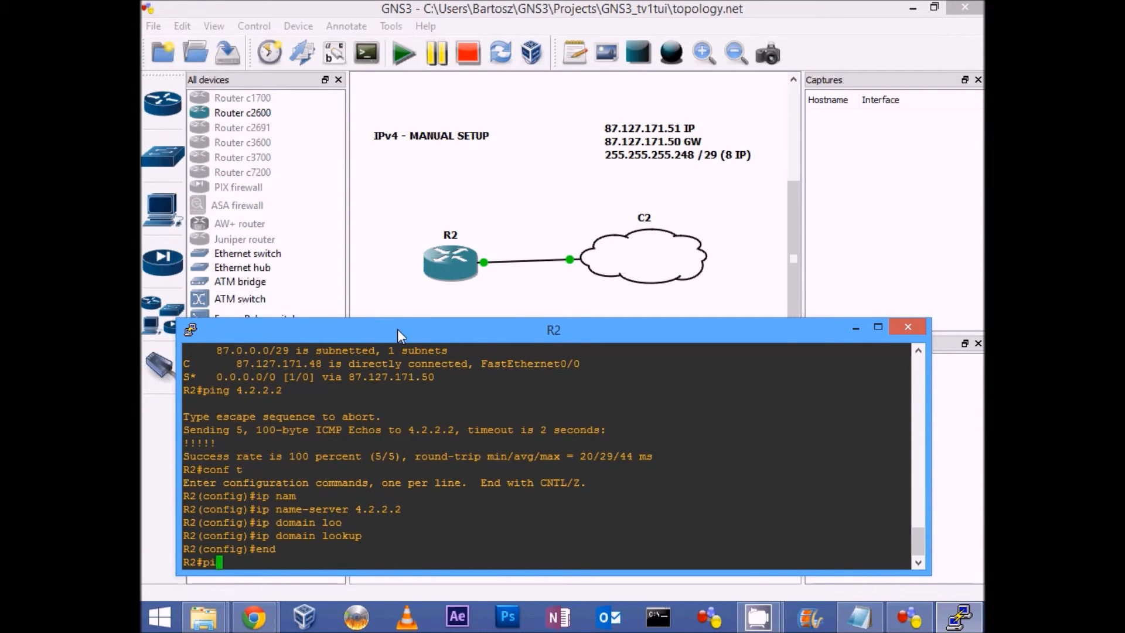
{"action": "type", "text": "ng google.com"}
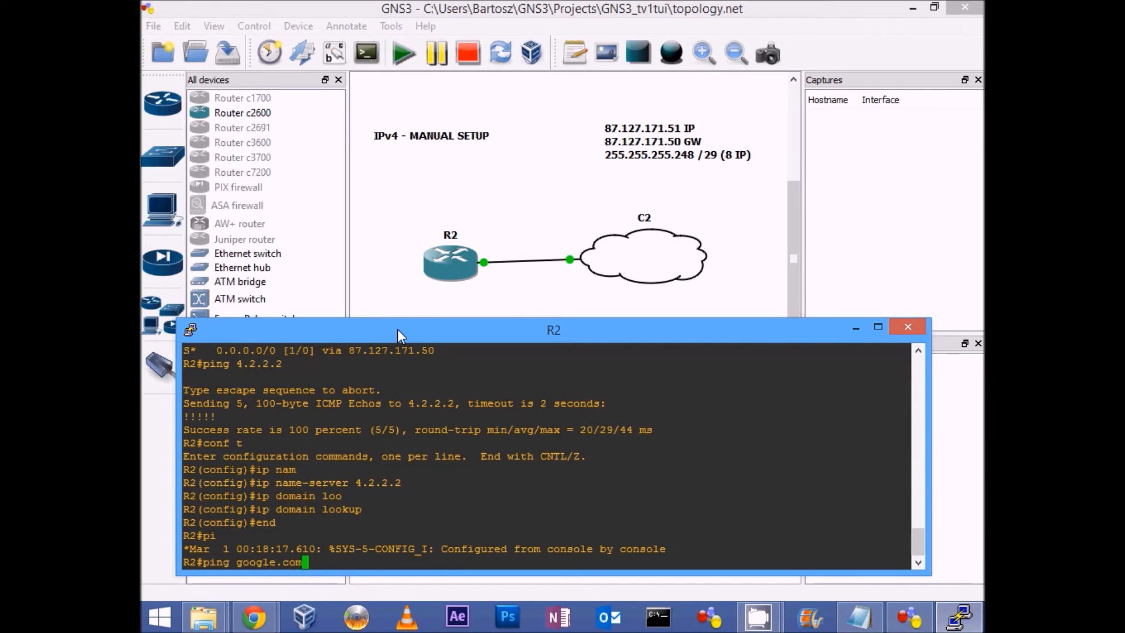
{"action": "key", "text": "Return"}
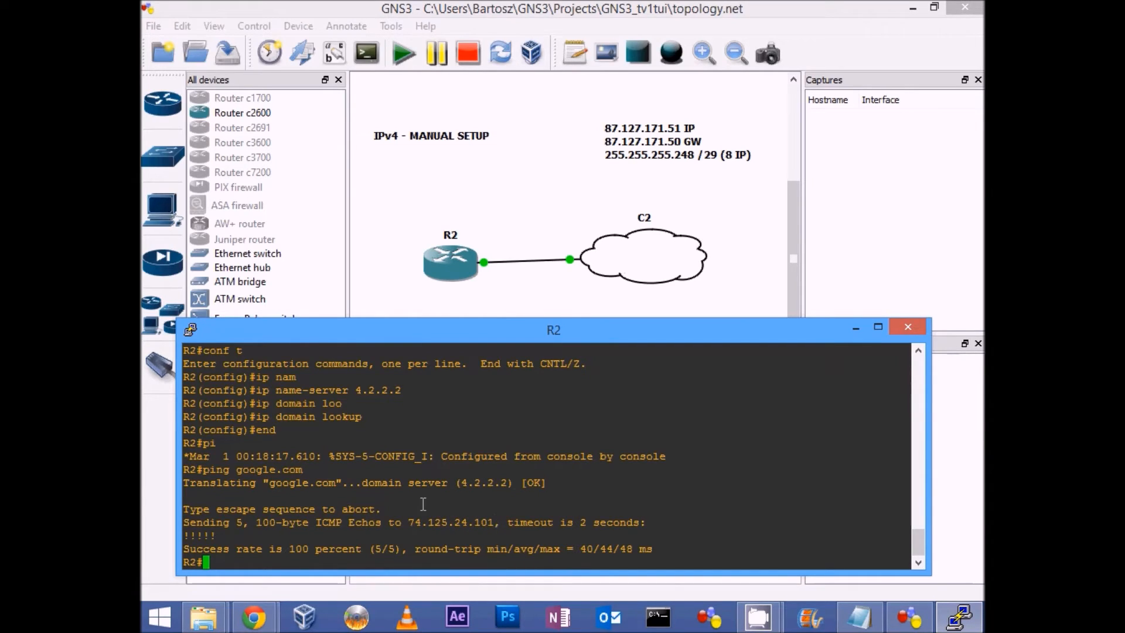
{"action": "left_click_drag", "start_coordinate": [272, 483], "coordinate": [341, 483]}
{"action": "left_click", "coordinate": [343, 483]}
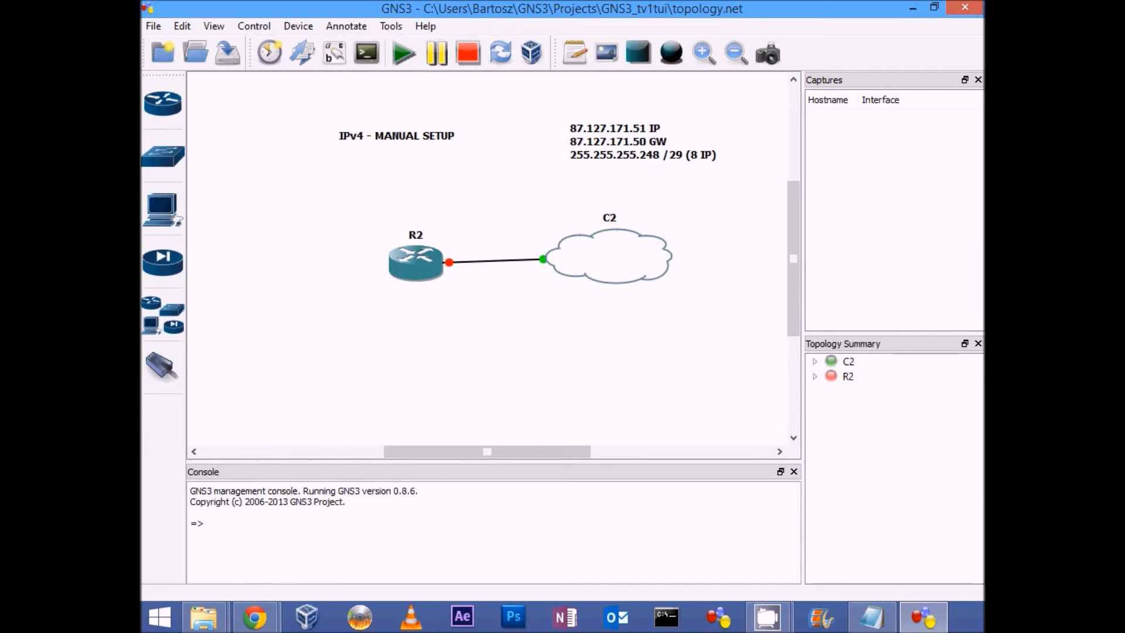
Step: Switch to the Hurricane Electric tunnel broker page in Chrome, open the existing tunnel's details and examine its server and client endpoint addresses
{"action": "key", "text": "alt+Tab"}
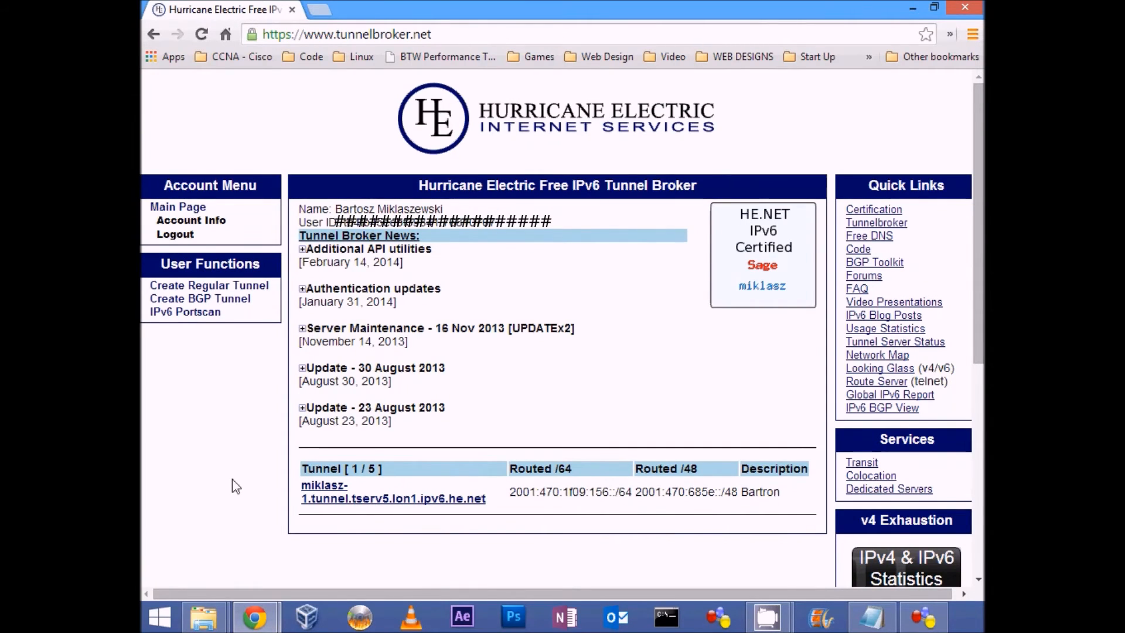
{"action": "left_click", "coordinate": [331, 498]}
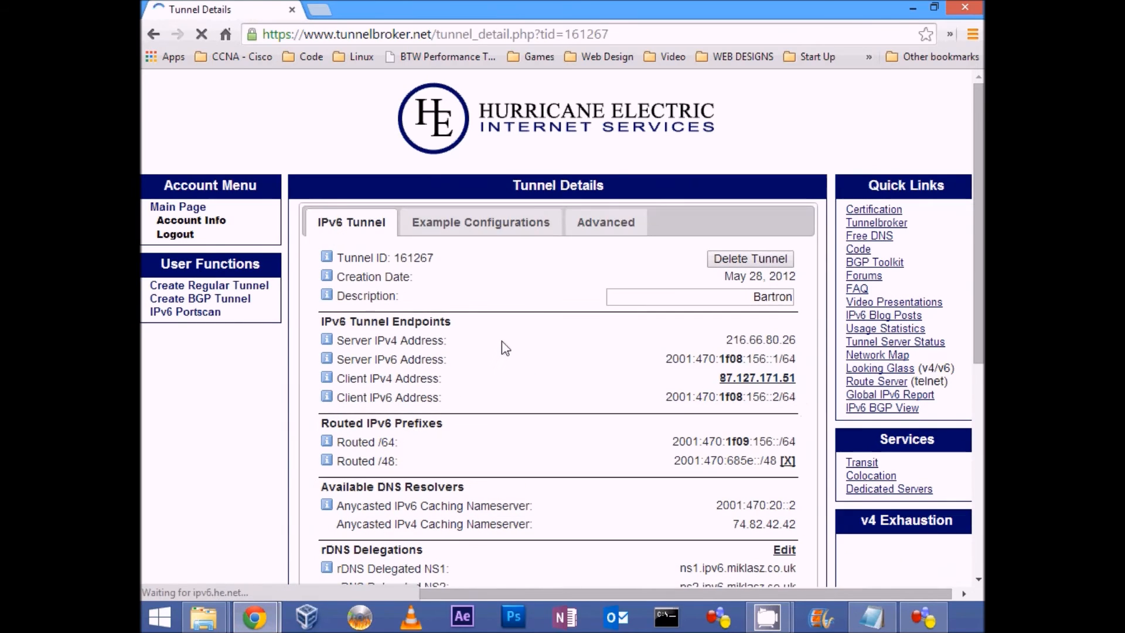
{"action": "scroll", "coordinate": [532, 358], "scroll_direction": "down", "scroll_amount": 2}
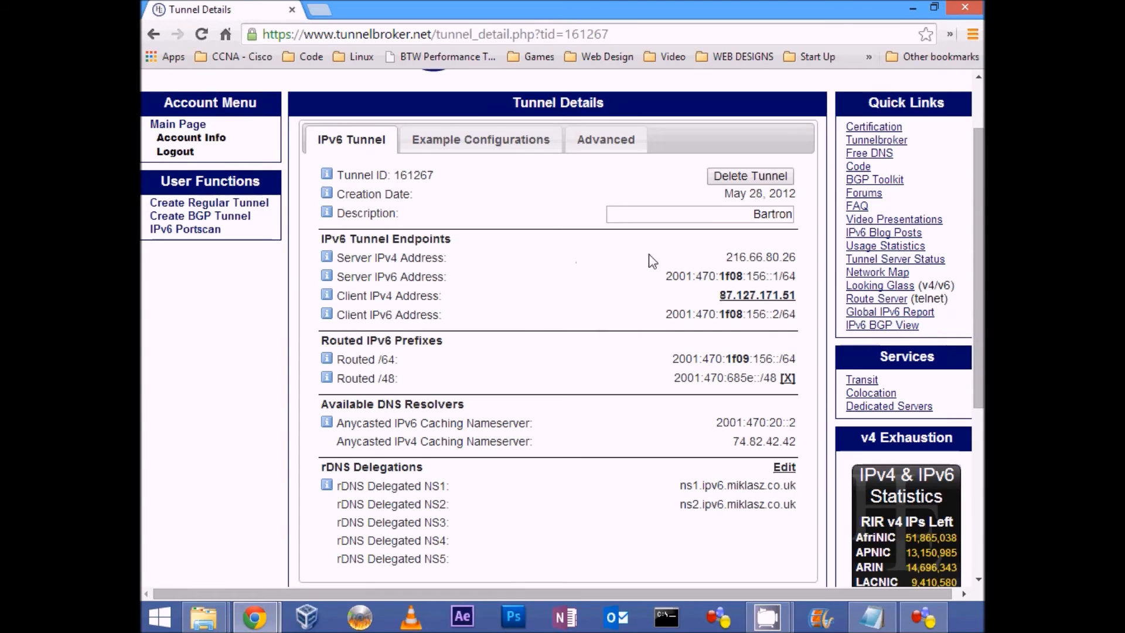
{"action": "left_click_drag", "start_coordinate": [726, 256], "coordinate": [795, 256]}
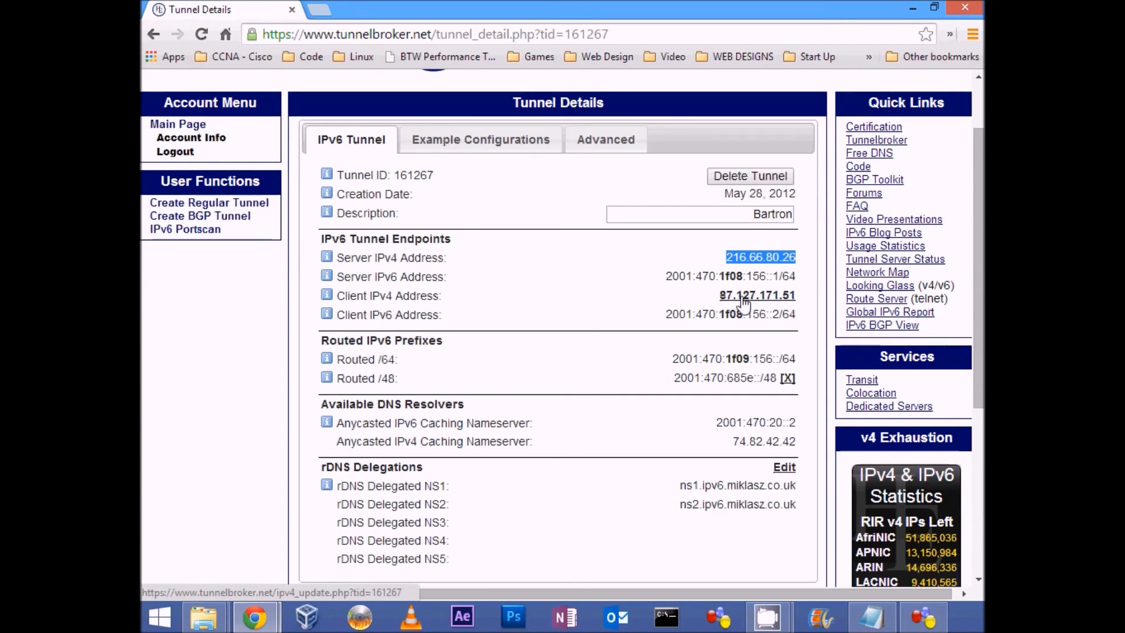
{"action": "left_click_drag", "start_coordinate": [716, 299], "coordinate": [799, 295]}
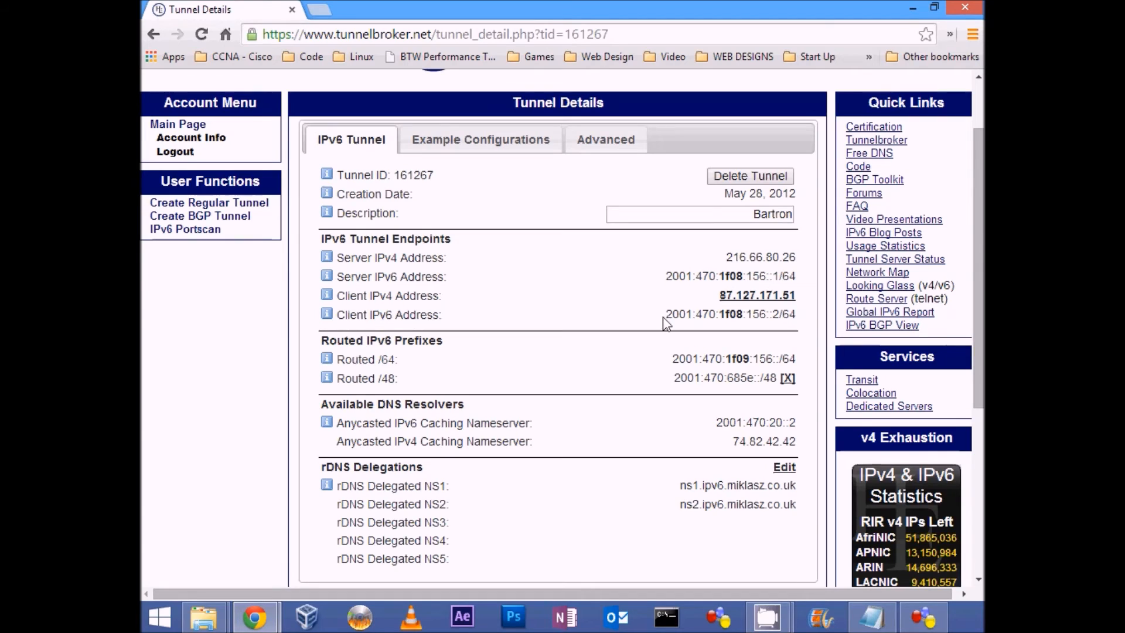
{"action": "left_click_drag", "start_coordinate": [668, 288], "coordinate": [798, 276]}
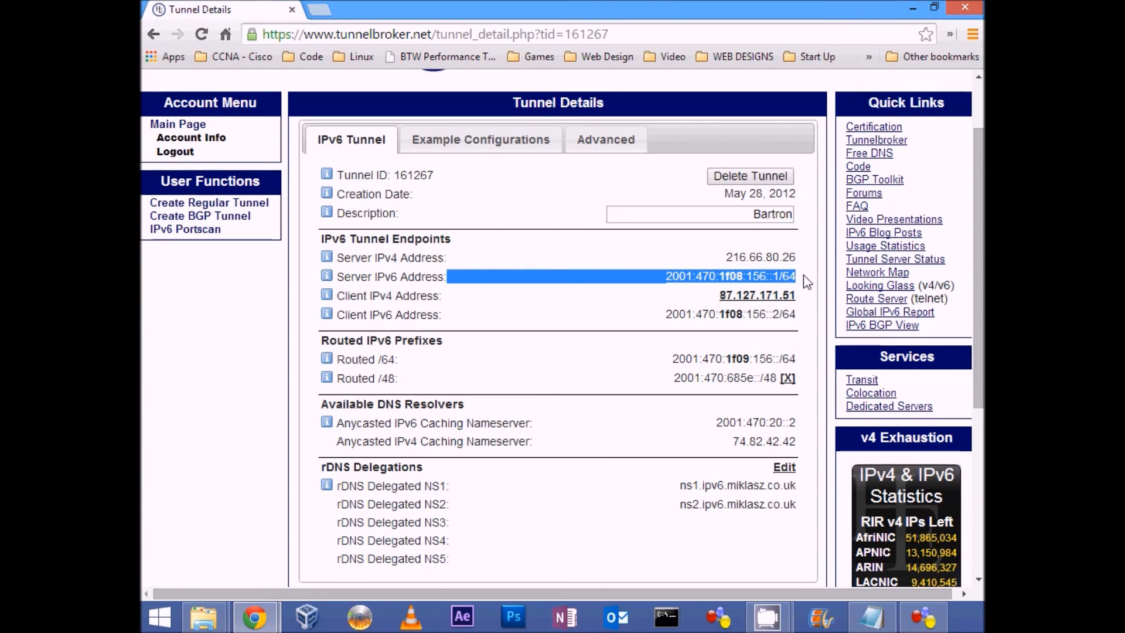
{"action": "left_click_drag", "start_coordinate": [663, 317], "coordinate": [797, 315]}
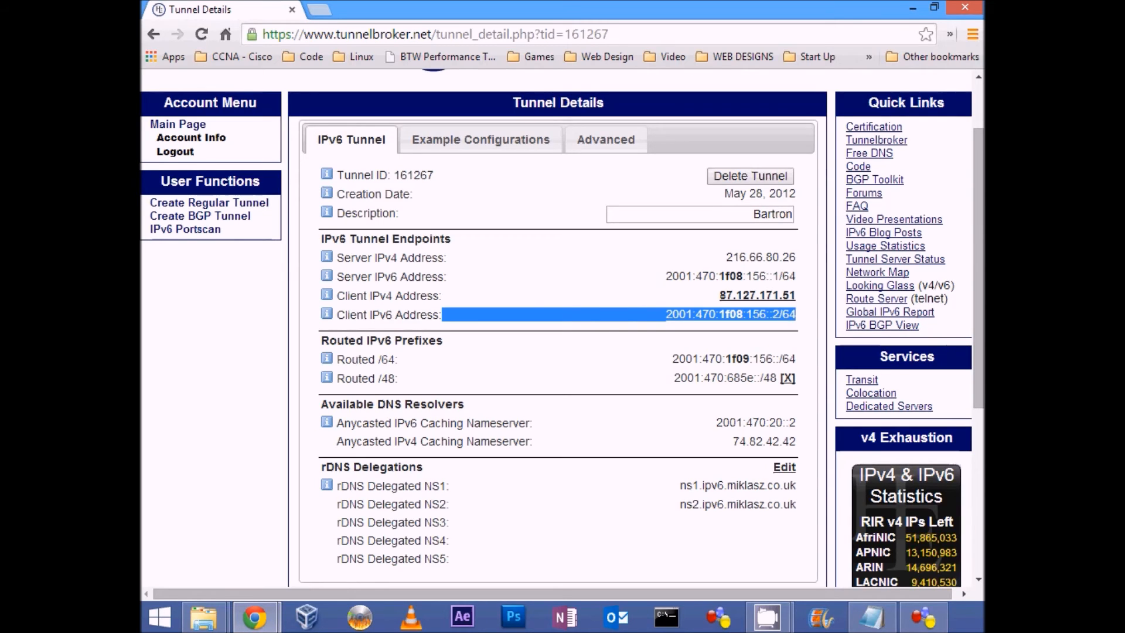
Step: Examine the tunnel's routed /64 and /48 IPv6 prefixes and the /48 help note, and return to GNS3
{"action": "left_click", "coordinate": [491, 367]}
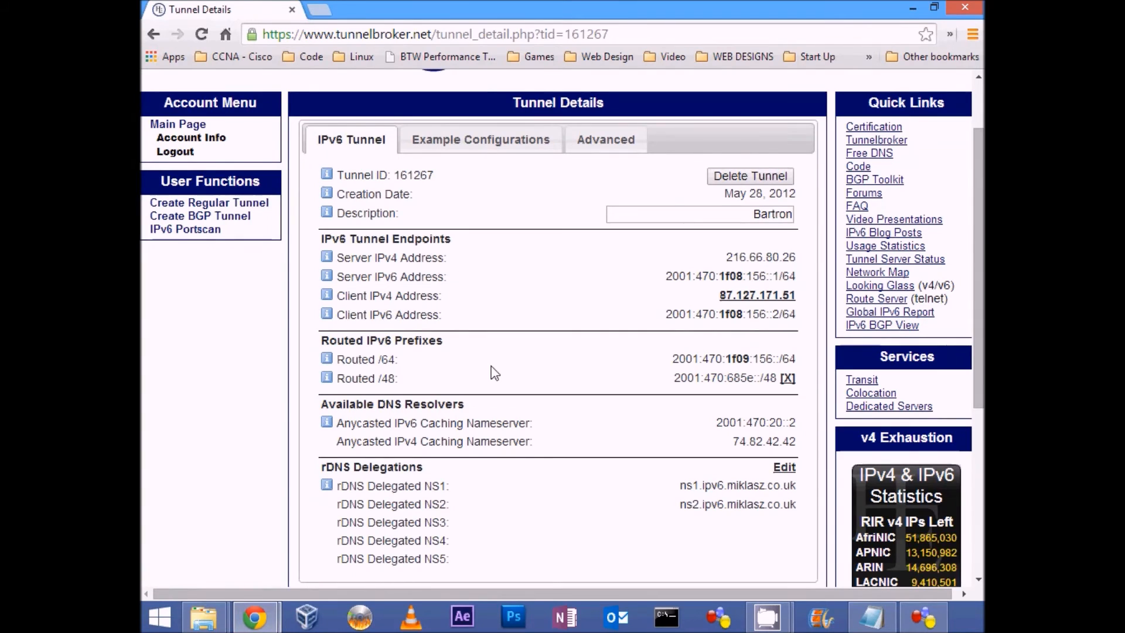
{"action": "left_click_drag", "start_coordinate": [380, 360], "coordinate": [396, 379]}
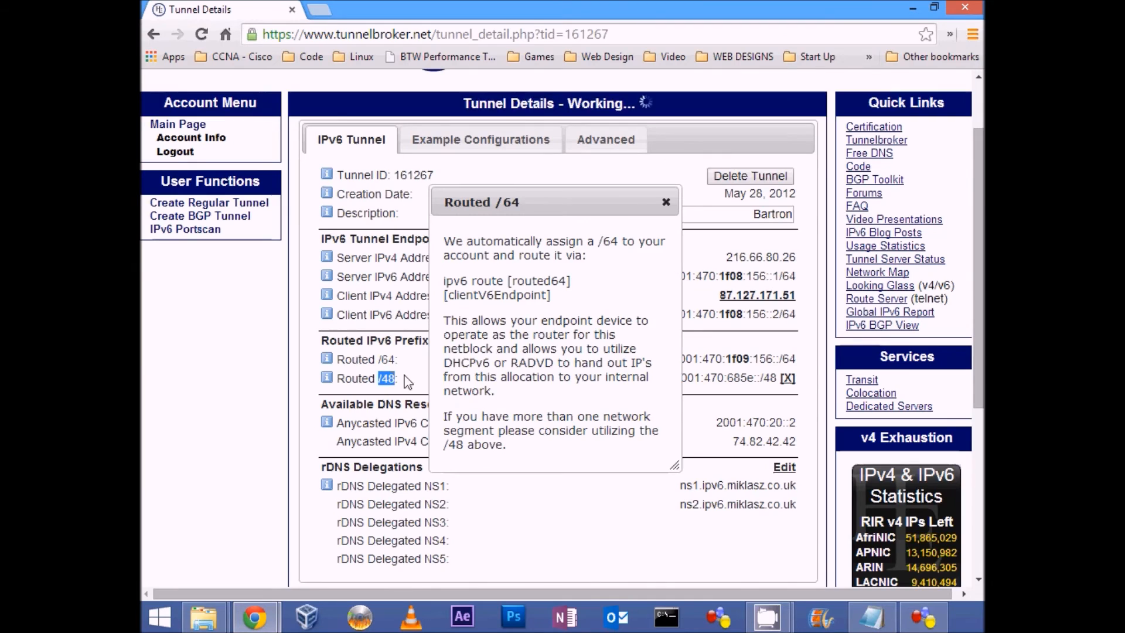
{"action": "left_click", "coordinate": [668, 209]}
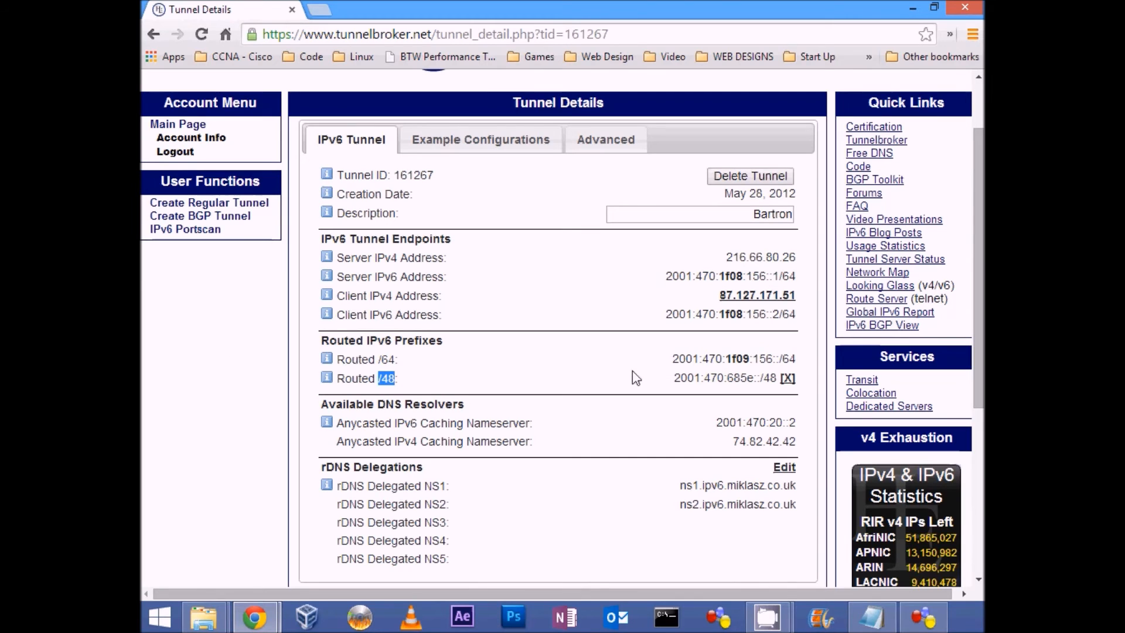
{"action": "left_click", "coordinate": [912, 7]}
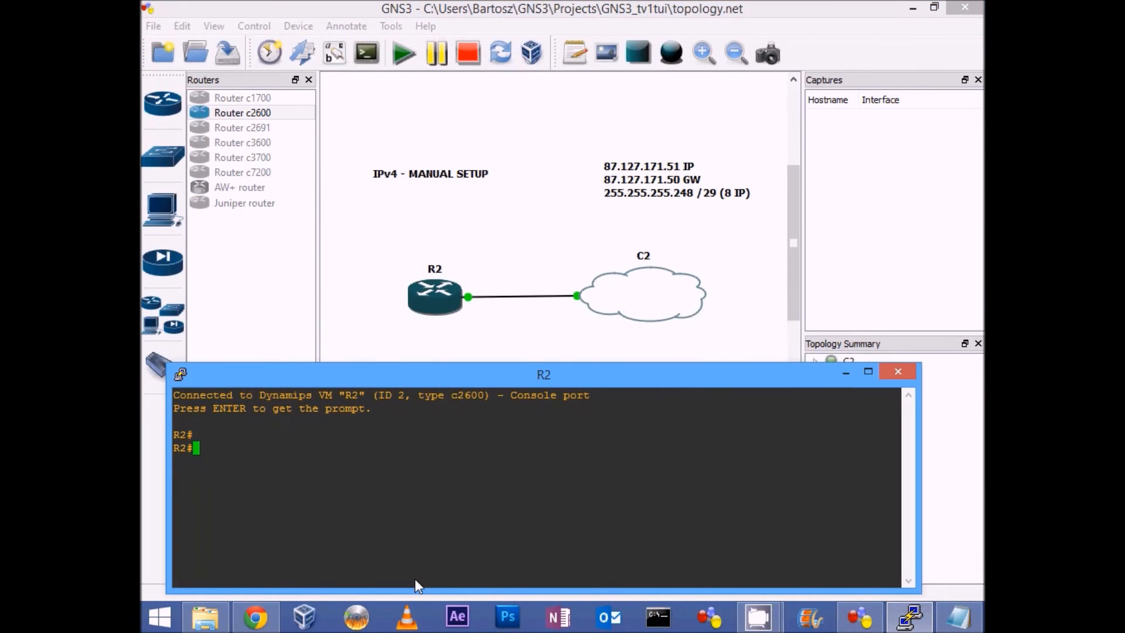
Step: Enter global configuration mode on R2 and create the tunnel interface with "interface tunnel 0"
{"action": "type", "text": "conf t"}
{"action": "key", "text": "Return"}
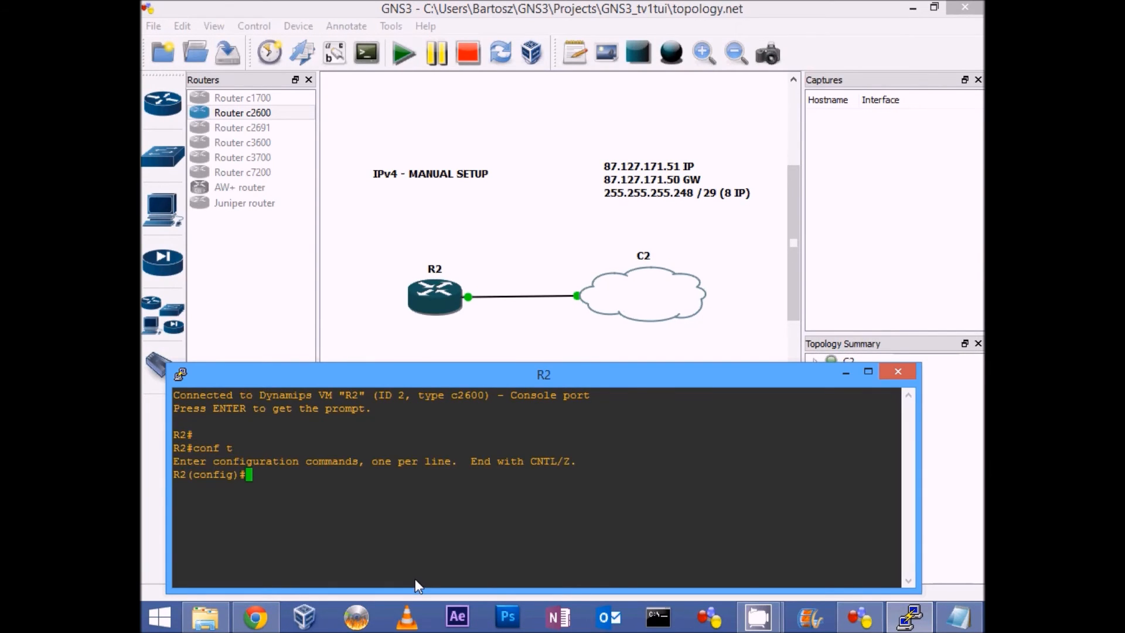
{"action": "type", "text": "int"}
{"action": "key", "text": "Tab"}
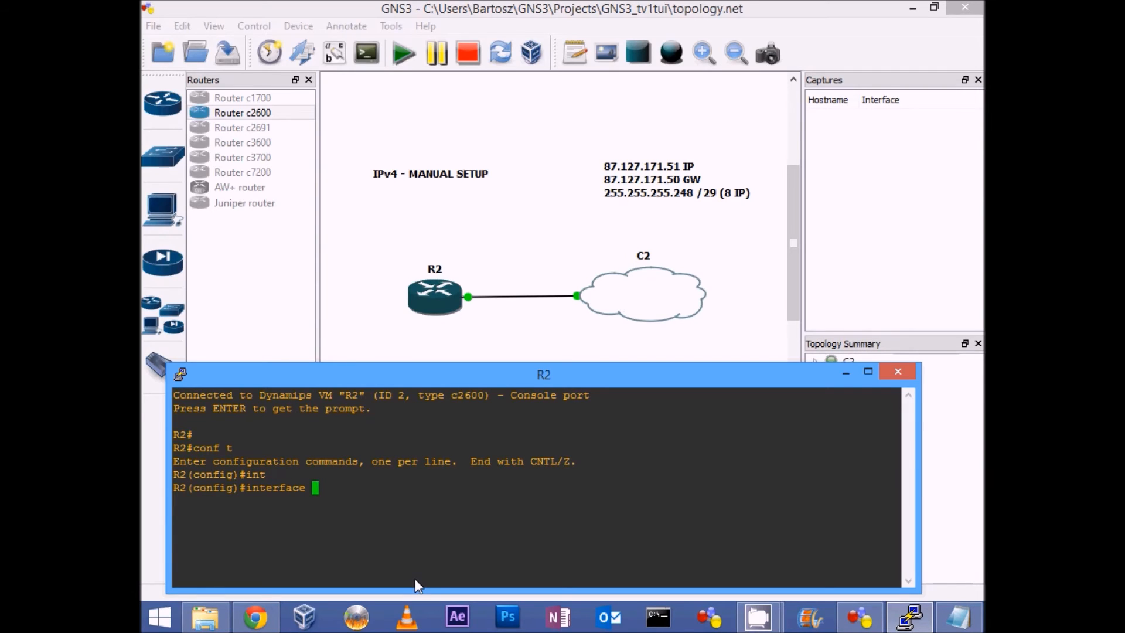
{"action": "type", "text": "tu"}
{"action": "key", "text": "Tab"}
{"action": "type", "text": "0"}
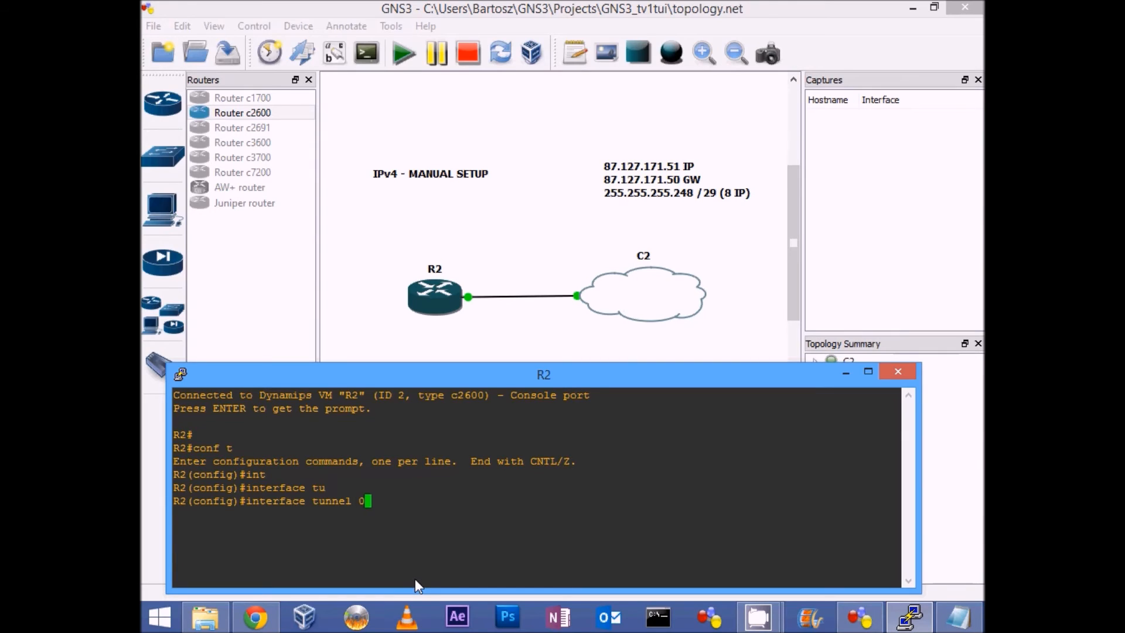
{"action": "key", "text": "Return"}
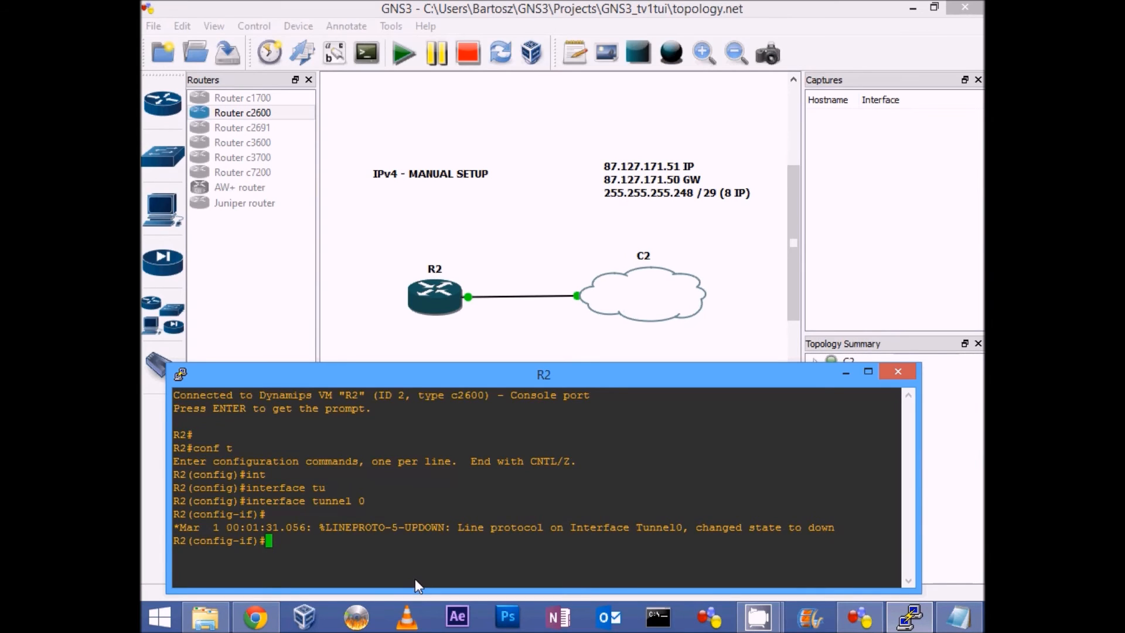
Step: Set the description of R2's tunnel 0 interface to "Hurricane Electric IPv6 Tunnel"
{"action": "type", "text": "des"}
{"action": "key", "text": "Tab"}
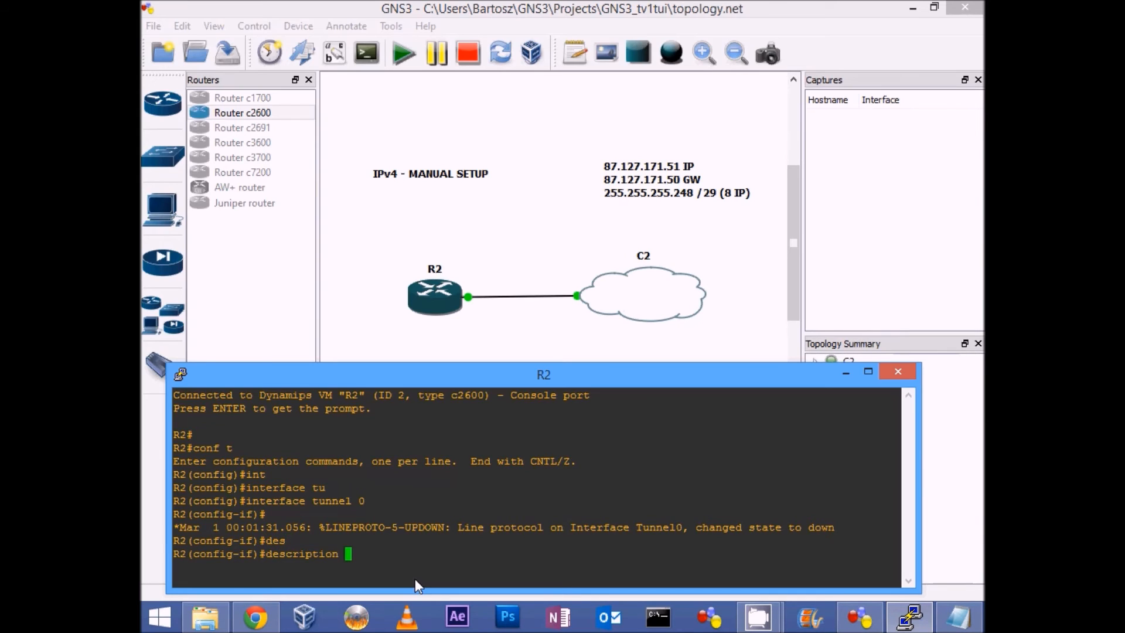
{"action": "type", "text": "Hurricane Electric IPv"}
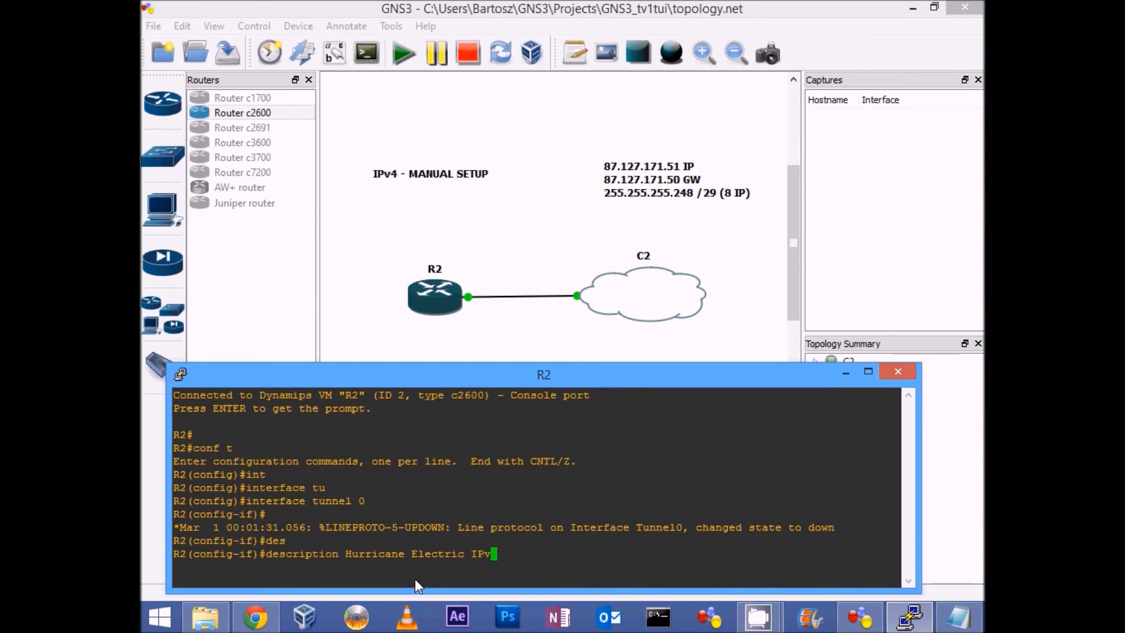
{"action": "type", "text": "6 Tunnel"}
{"action": "key", "text": "Return"}
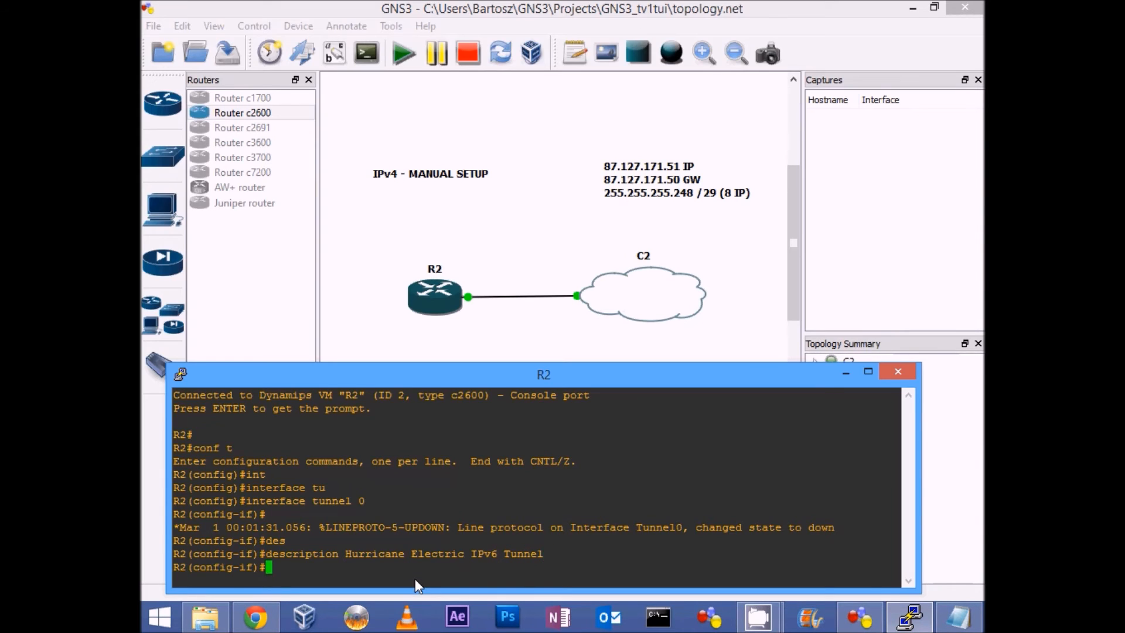
Step: Configure tunnel 0 without an IPv4 address using "no ip address" and turn on IPv6 with "ipv6 enable"
{"action": "type", "text": "no ip ad"}
{"action": "key", "text": "Tab"}
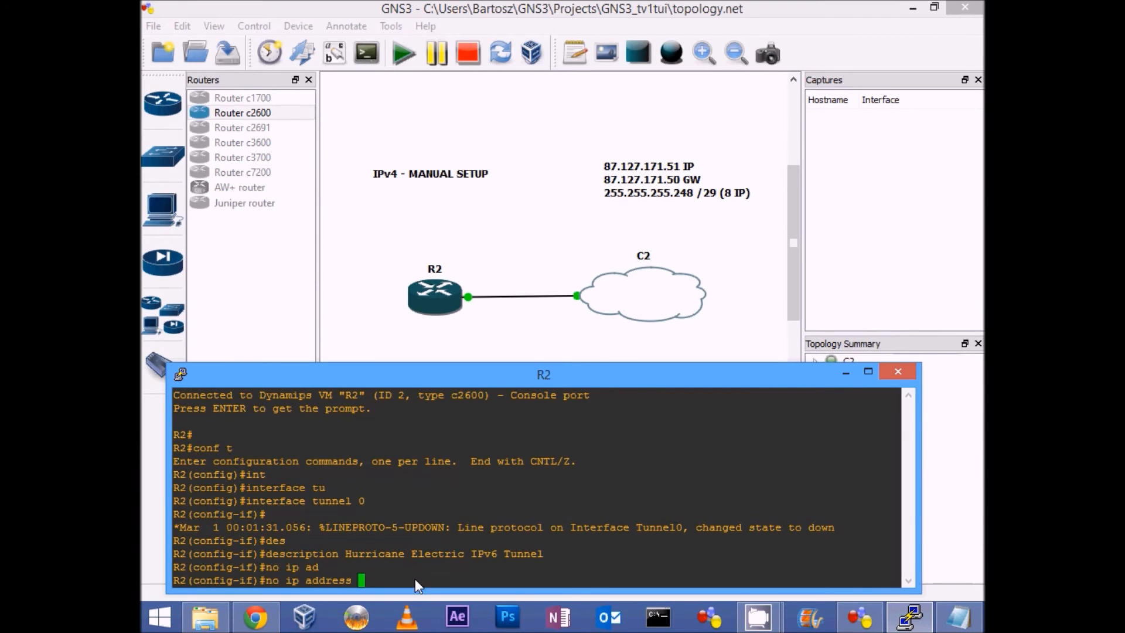
{"action": "key", "text": "Return"}
{"action": "type", "text": "ipv6 en"}
{"action": "key", "text": "Tab"}
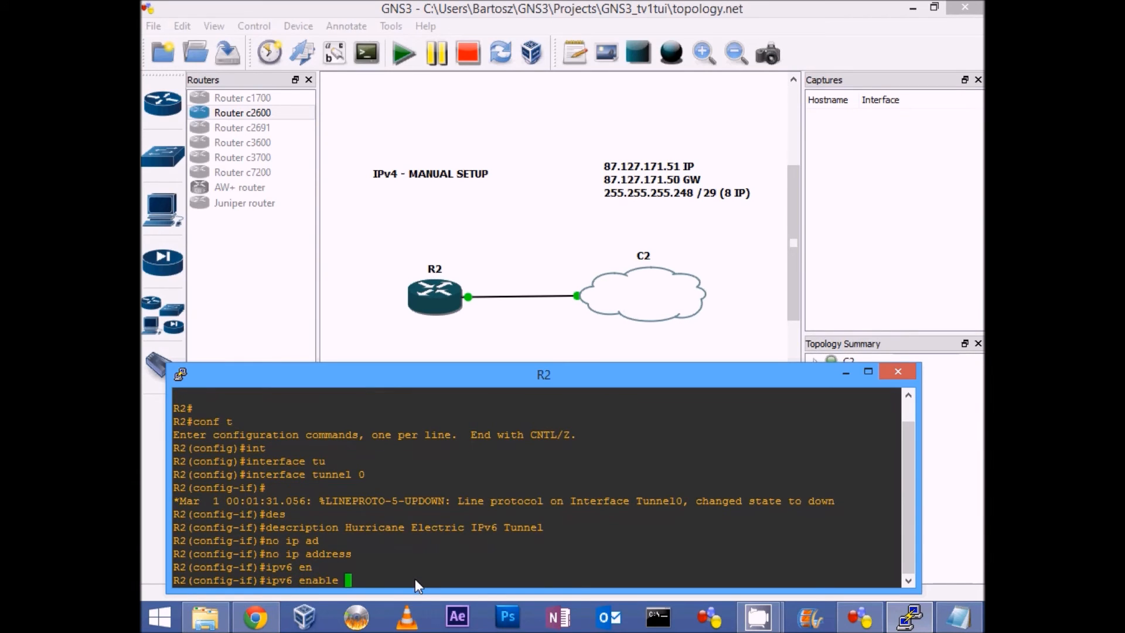
{"action": "key", "text": "Return"}
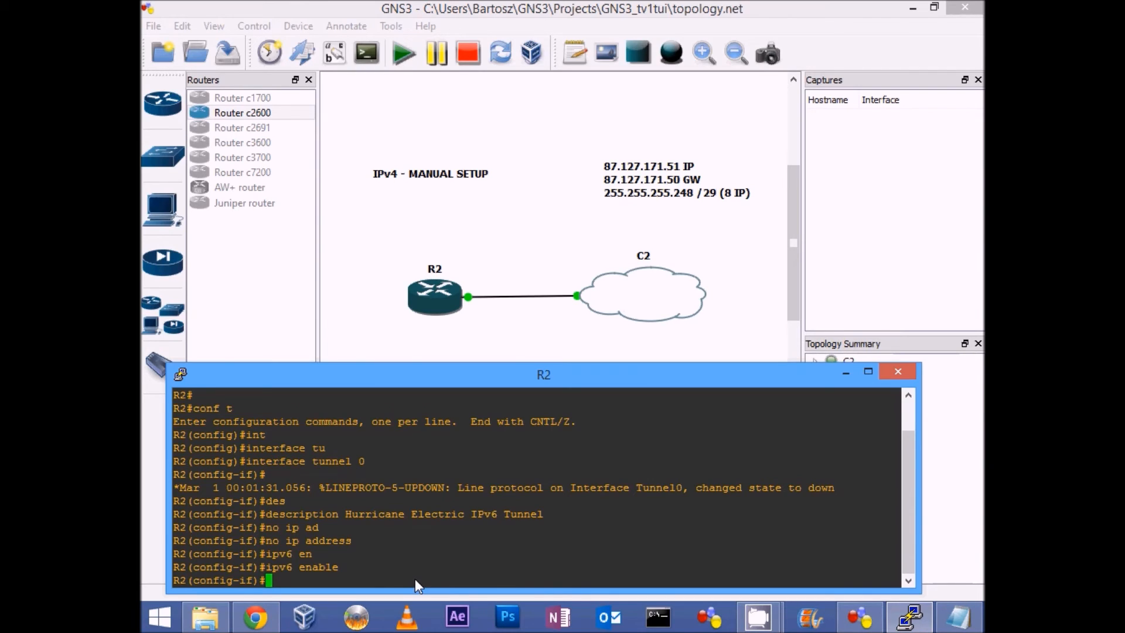
Step: Assign the client IPv6 address to tunnel 0 with "ipv6 address 2001:470:1f08:156::2/64", pasting the address from the notes
{"action": "type", "text": "ipv6 add"}
{"action": "key", "text": "Tab"}
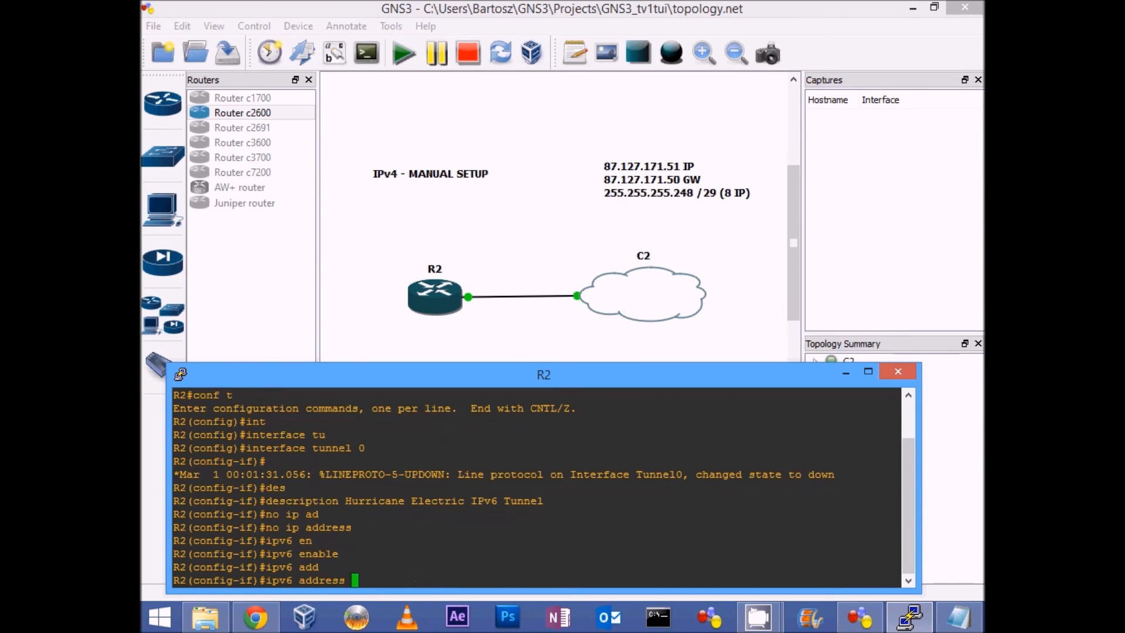
{"action": "key", "text": "alt+Tab"}
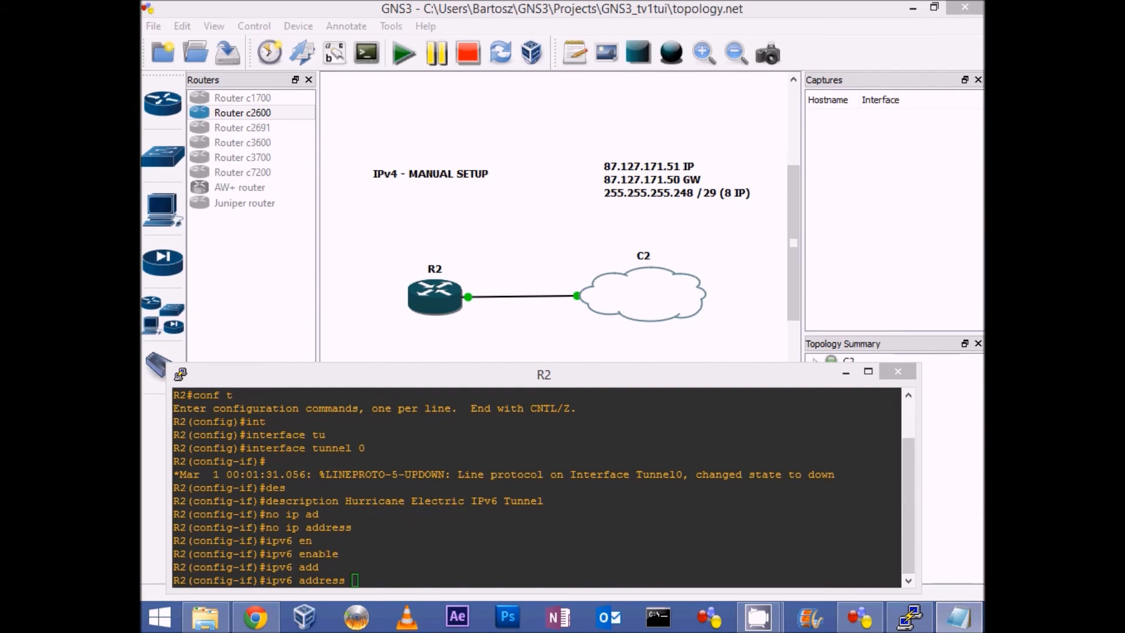
{"action": "left_click", "coordinate": [372, 565]}
{"action": "right_click", "coordinate": [388, 578]}
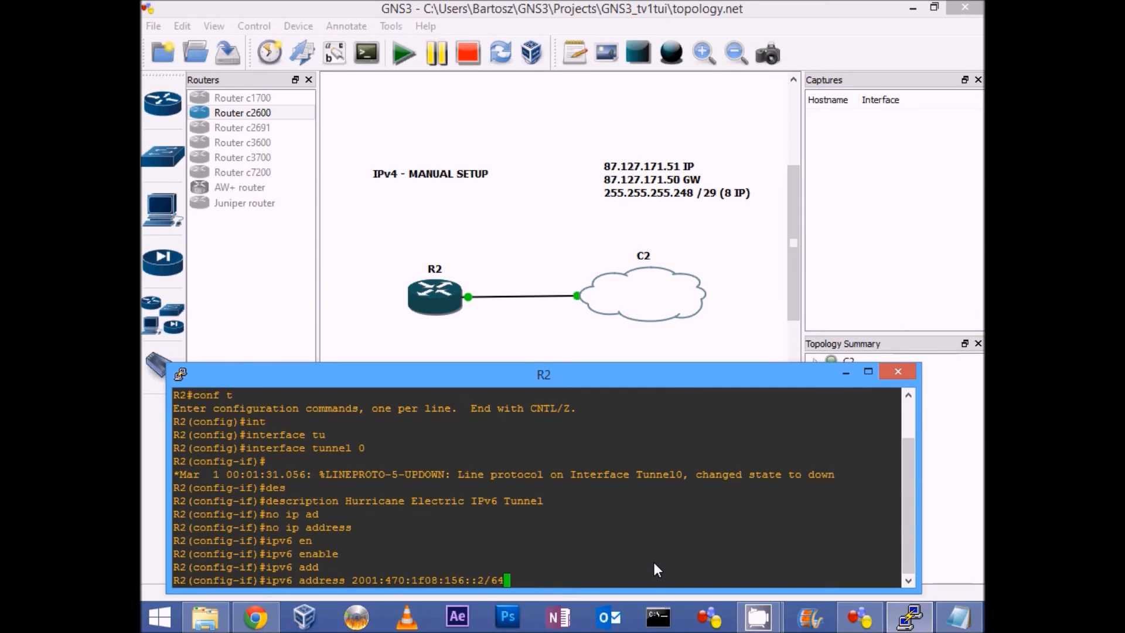
{"action": "key", "text": "Return"}
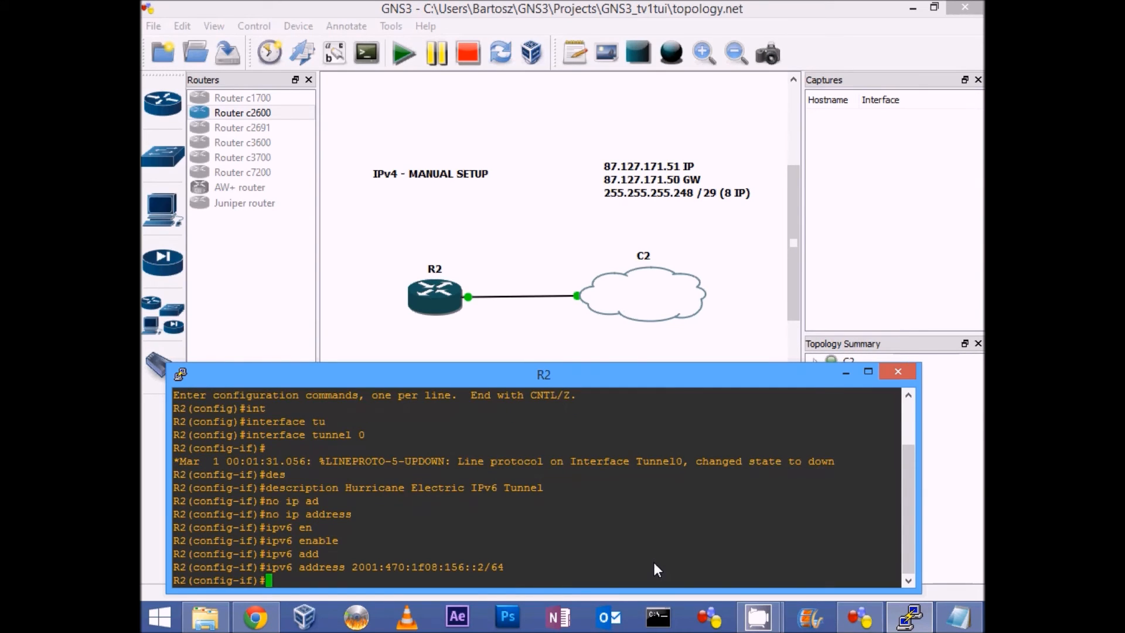
Step: Set the source of tunnel 0 to R2's IPv4 address with "tunnel source 87.127.171.51"
{"action": "type", "text": "tun"}
{"action": "key", "text": "Tab"}
{"action": "type", "text": "so"}
{"action": "key", "text": "Tab"}
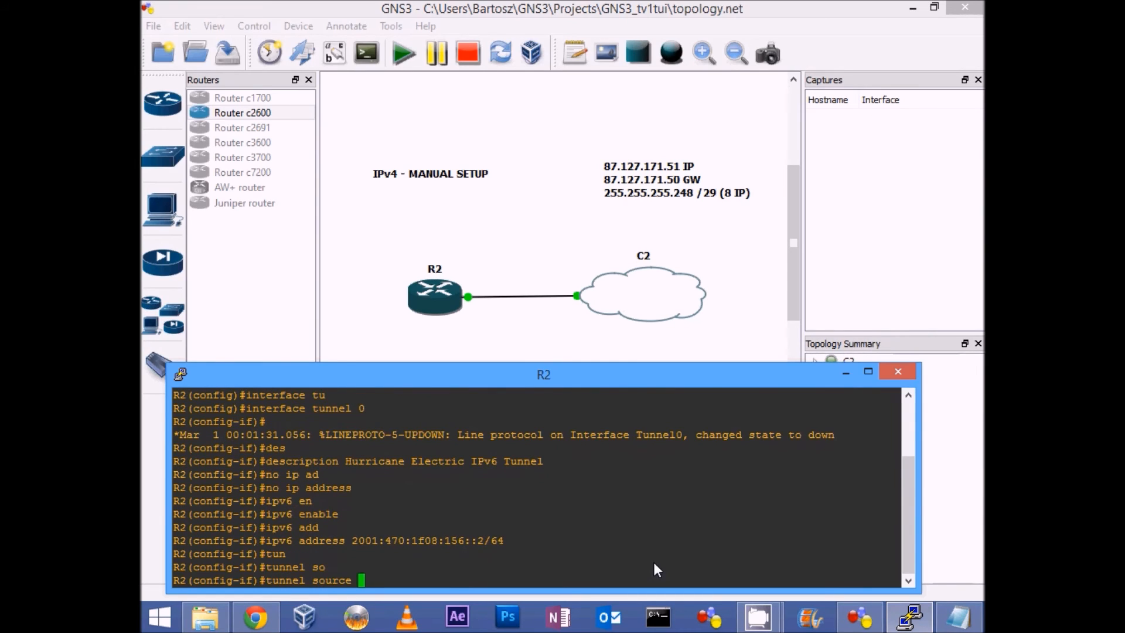
{"action": "type", "text": "87.127.171.51"}
{"action": "key", "text": "Return"}
Step: Point tunnel 0 at the Hurricane Electric server with "tunnel destination 216.66.80.26"
{"action": "type", "text": "tun"}
{"action": "key", "text": "Tab"}
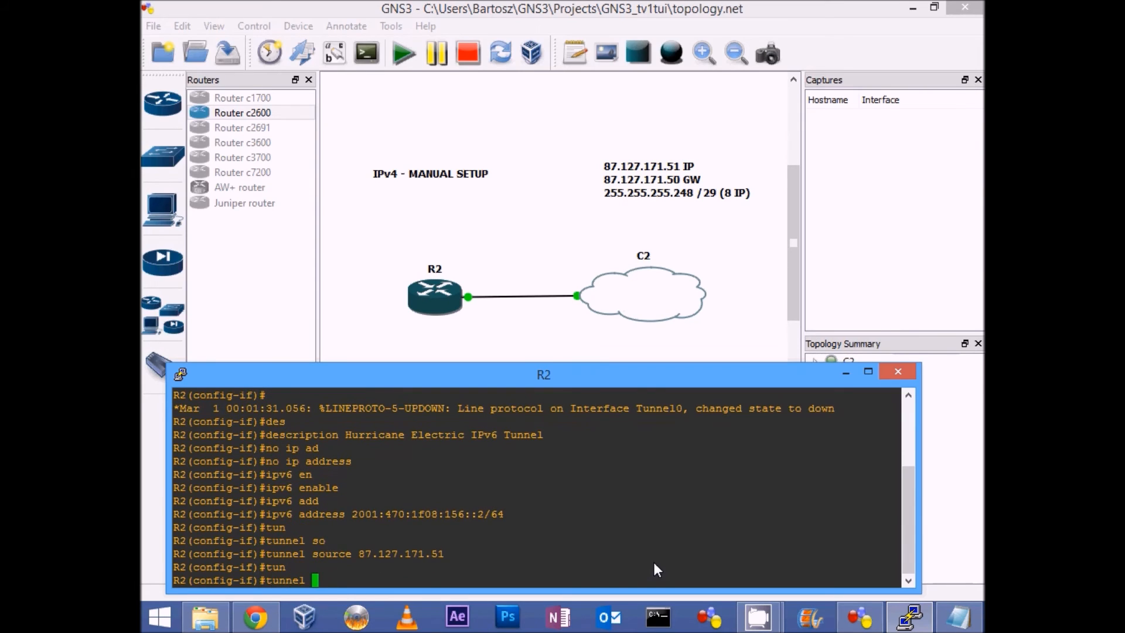
{"action": "type", "text": "des"}
{"action": "key", "text": "Tab"}
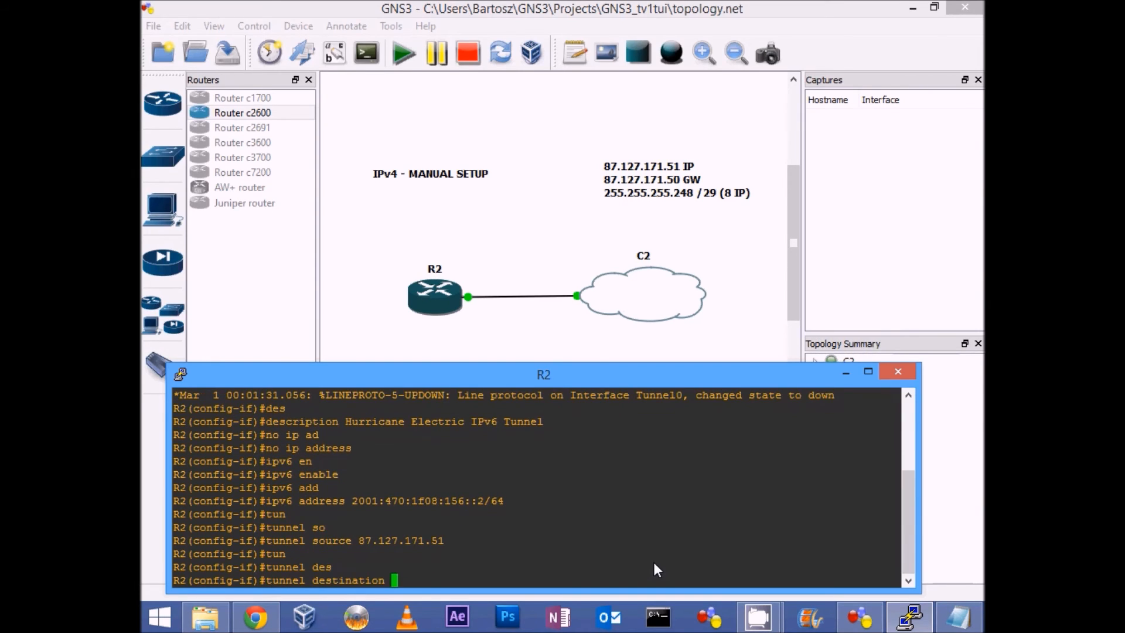
{"action": "type", "text": "216.66.80.26"}
{"action": "key", "text": "Return"}
Step: Set the encapsulation of tunnel 0 with "tunnel mode ipv6ip" and exit configuration mode with "end"
{"action": "type", "text": "tun"}
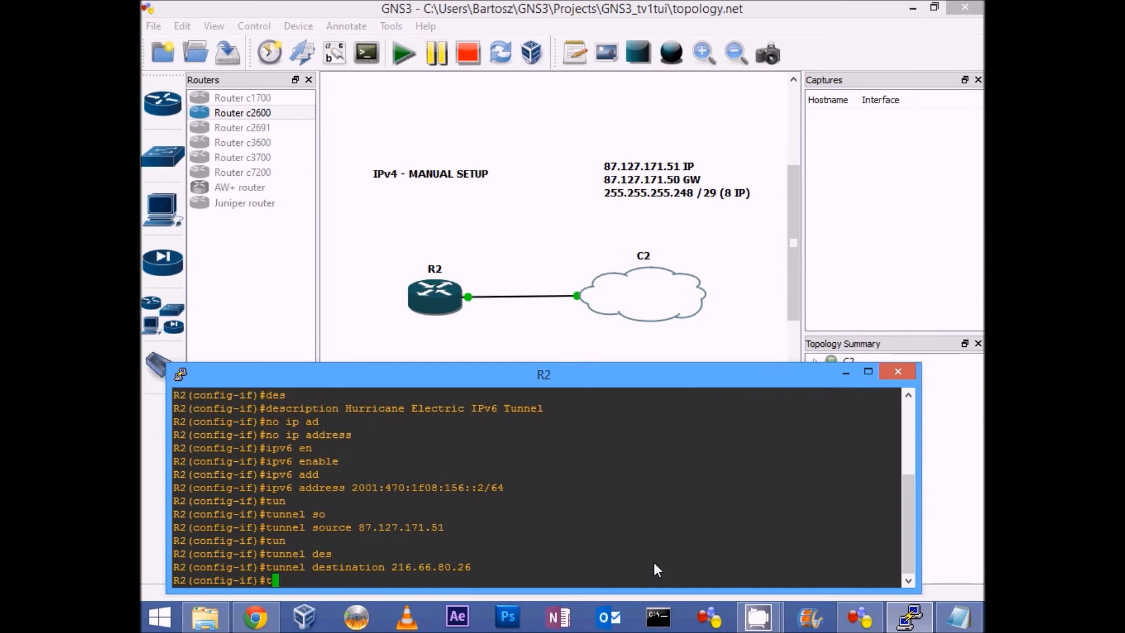
{"action": "key", "text": "Tab"}
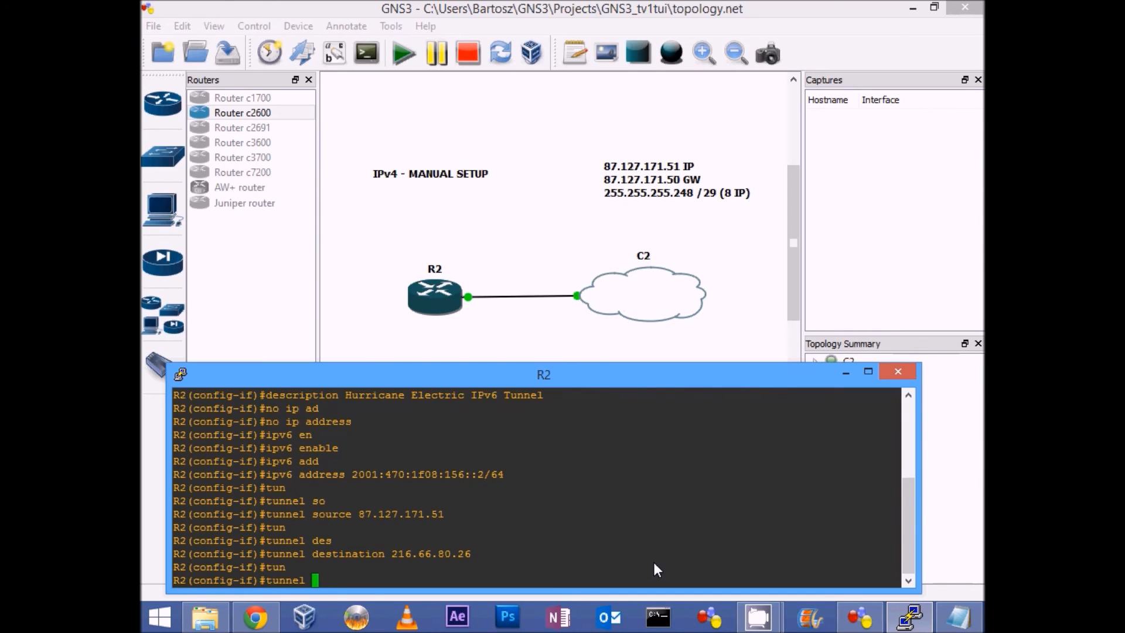
{"action": "type", "text": "mod"}
{"action": "key", "text": "Tab"}
{"action": "type", "text": "ipv6"}
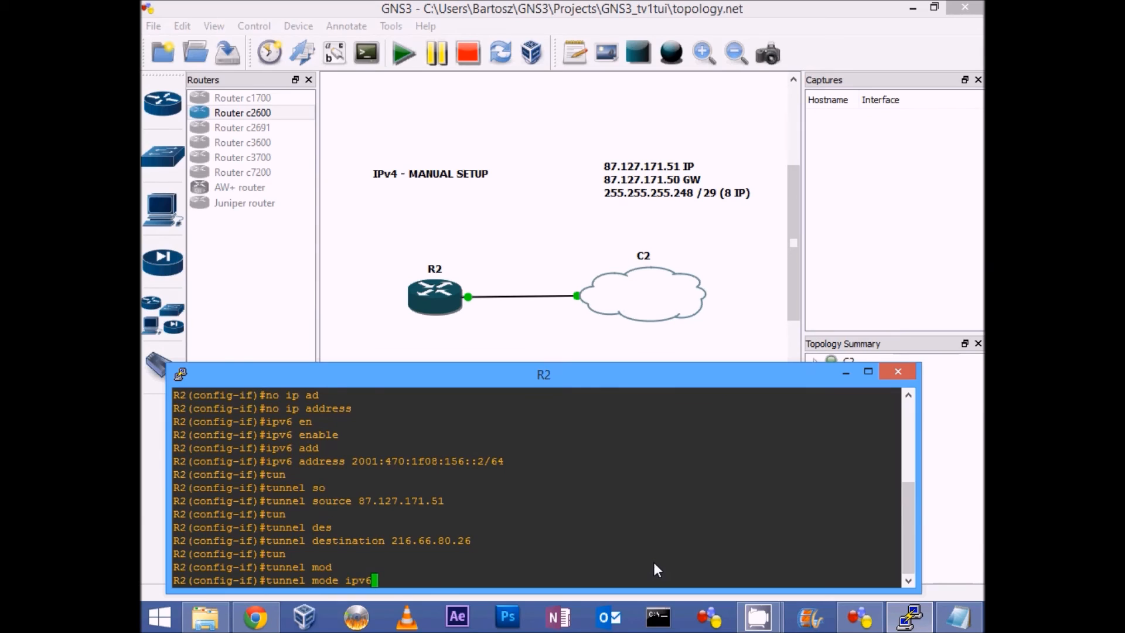
{"action": "type", "text": "ip"}
{"action": "key", "text": "Return"}
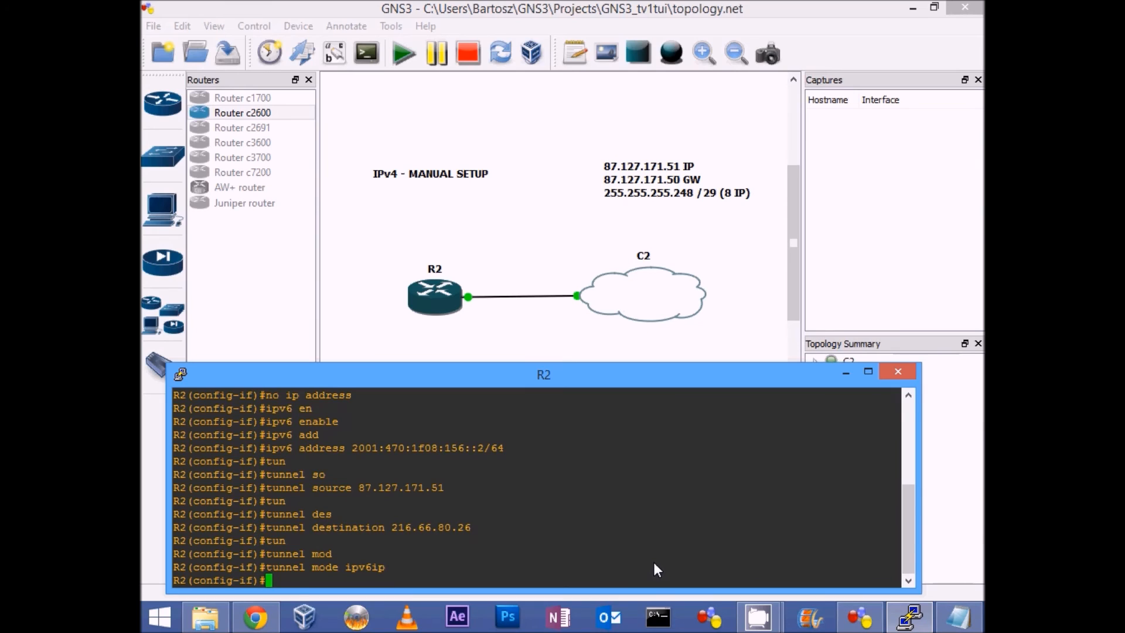
{"action": "type", "text": "end"}
{"action": "key", "text": "Return"}
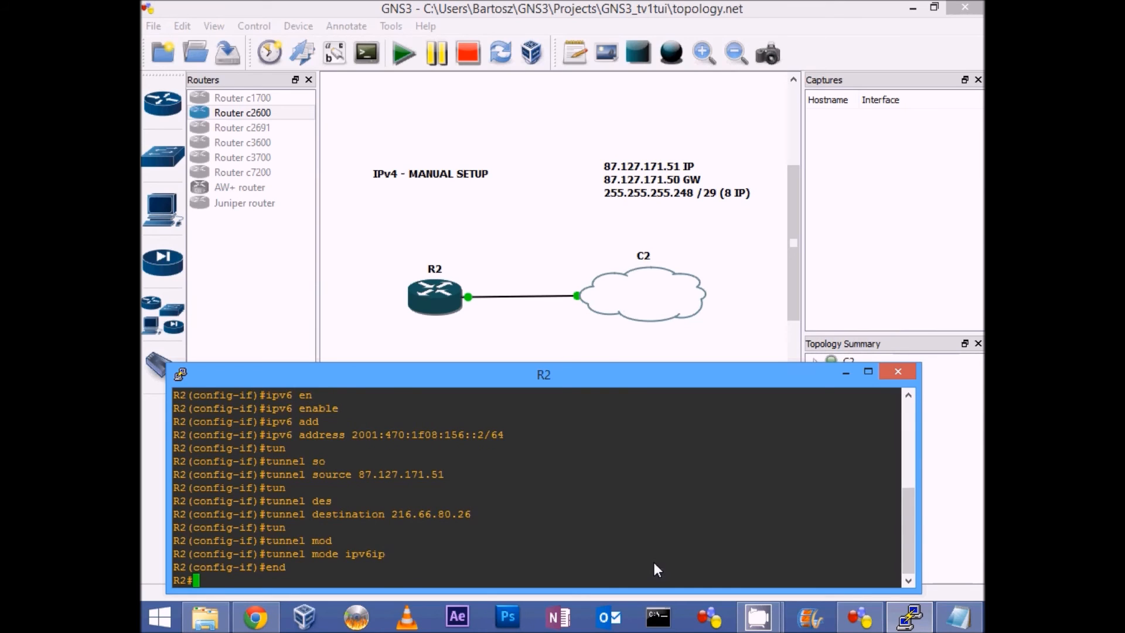
Step: Enter global configuration mode and add a default IPv6 route through the tunnel with "ipv6 route ::/0 tunnel 0"
{"action": "type", "text": "conf t"}
{"action": "key", "text": "Return"}
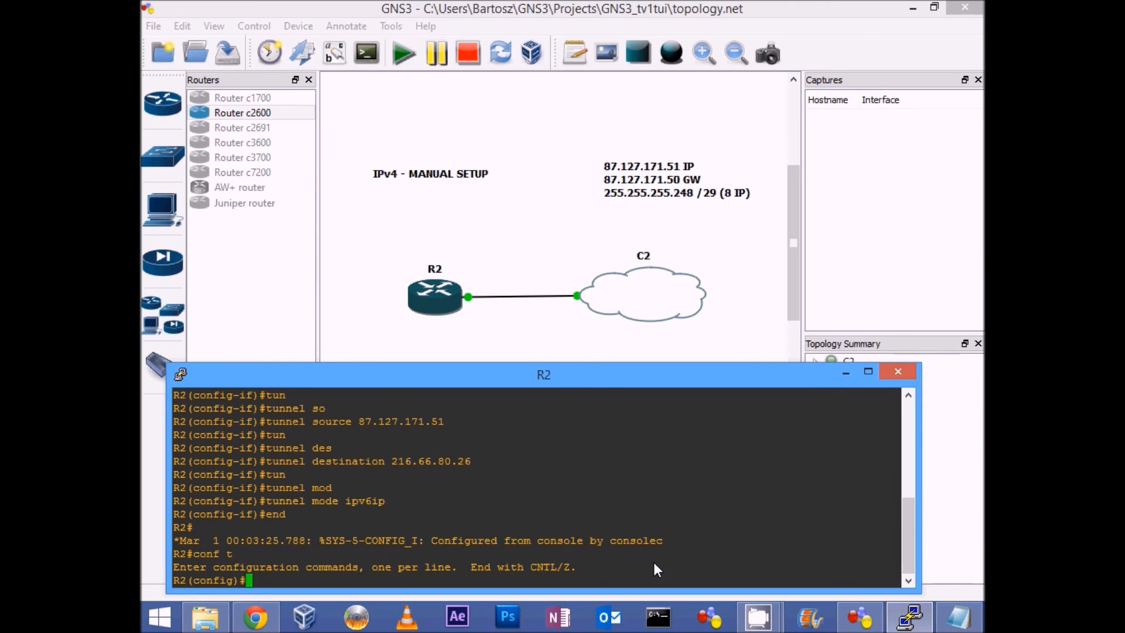
{"action": "type", "text": "ipv6 route ;;/0 tun"}
{"action": "key", "text": "Tab"}
{"action": "type", "text": "n"}
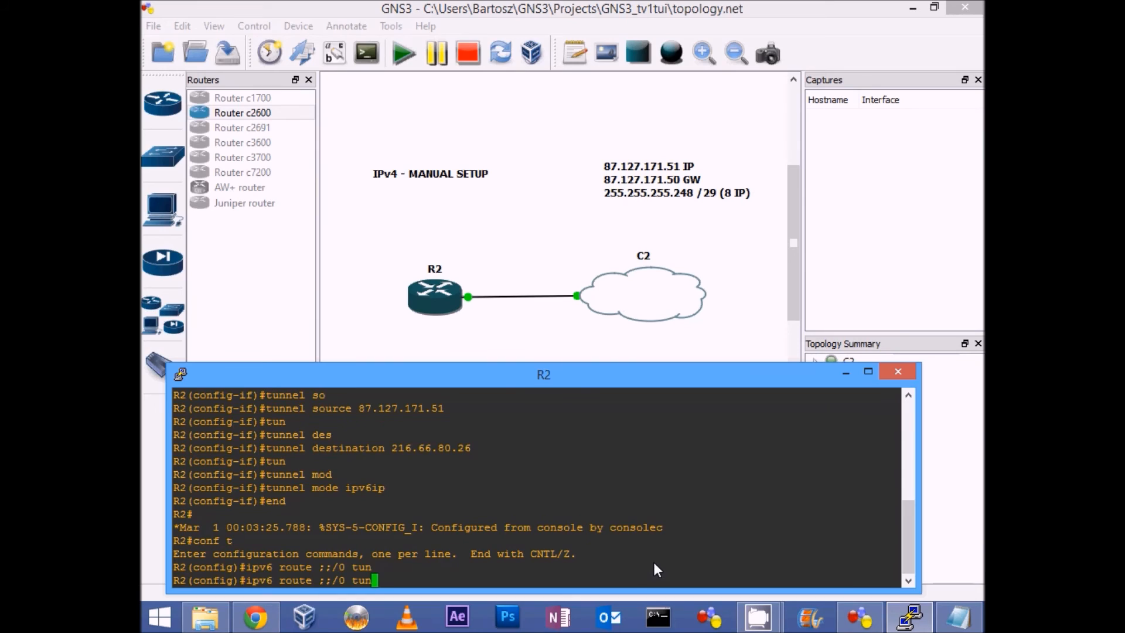
{"action": "key", "text": "BackSpace"}
{"action": "key", "text": "BackSpace"}
{"action": "key", "text": "BackSpace"}
{"action": "key", "text": "BackSpace"}
{"action": "key", "text": "BackSpace"}
{"action": "key", "text": "BackSpace"}
{"action": "key", "text": "BackSpace"}
{"action": "key", "text": "BackSpace"}
{"action": "type", "text": "::/0 tun"}
{"action": "key", "text": "Tab"}
{"action": "type", "text": "0"}
{"action": "key", "text": "Return"}
Step: Exit configuration mode on R2 and save the configuration with "wr"
{"action": "type", "text": "end"}
{"action": "key", "text": "Return"}
{"action": "type", "text": "wr"}
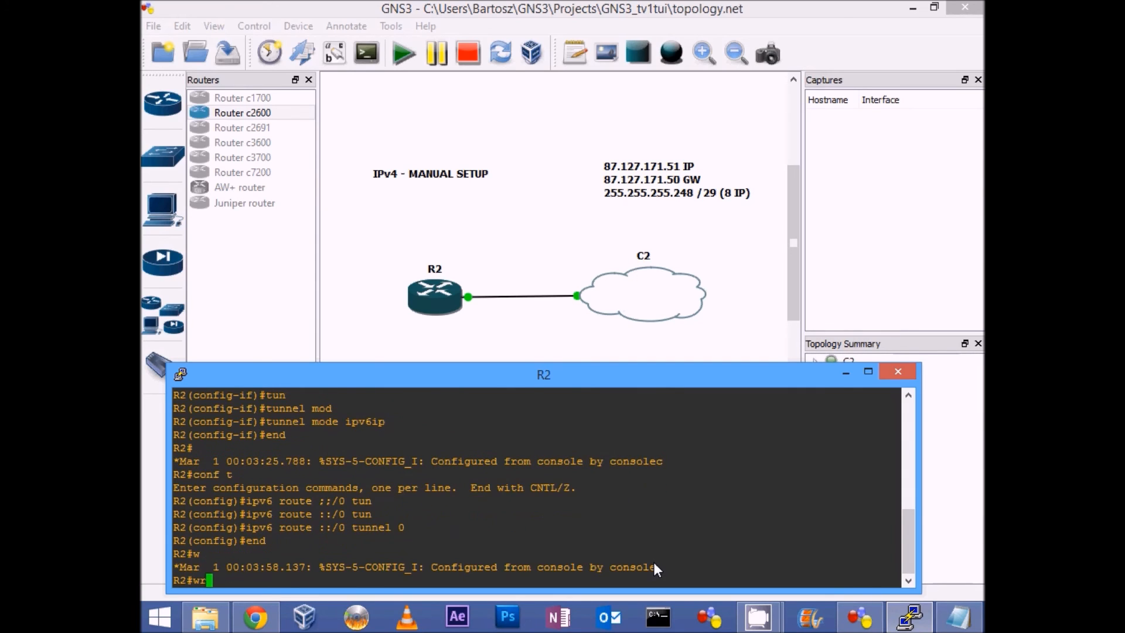
{"action": "key", "text": "Return"}
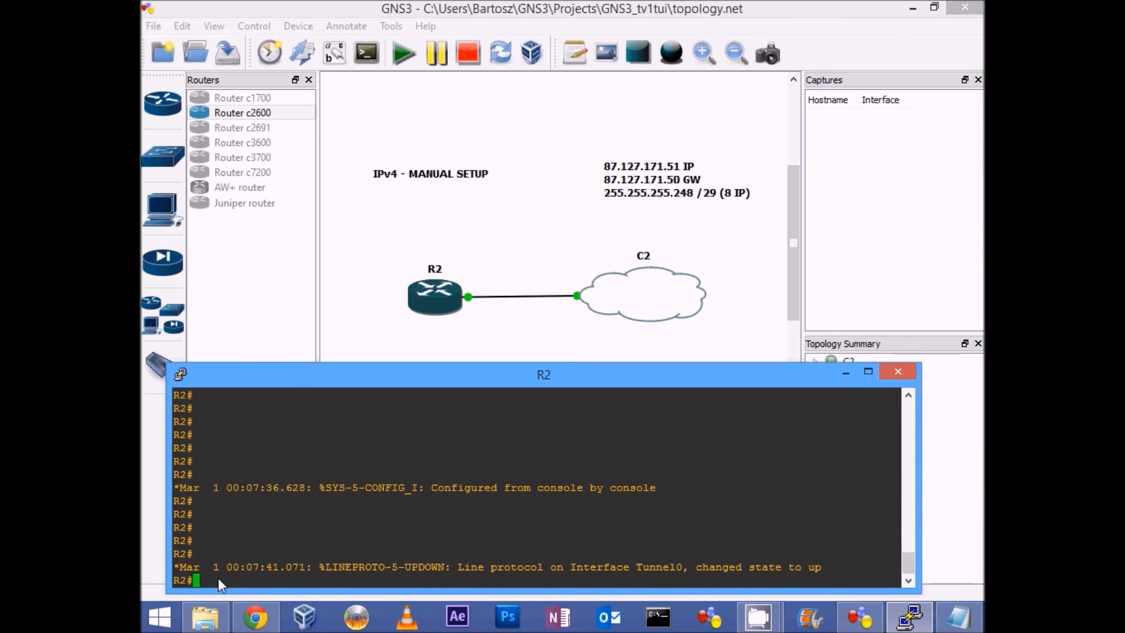
Step: Check the IPv4 addresses and status of R2's interfaces with "show ip int brief"
{"action": "type", "text": "ip int b"}
{"action": "key", "text": "Tab"}
{"action": "key", "text": "Return"}
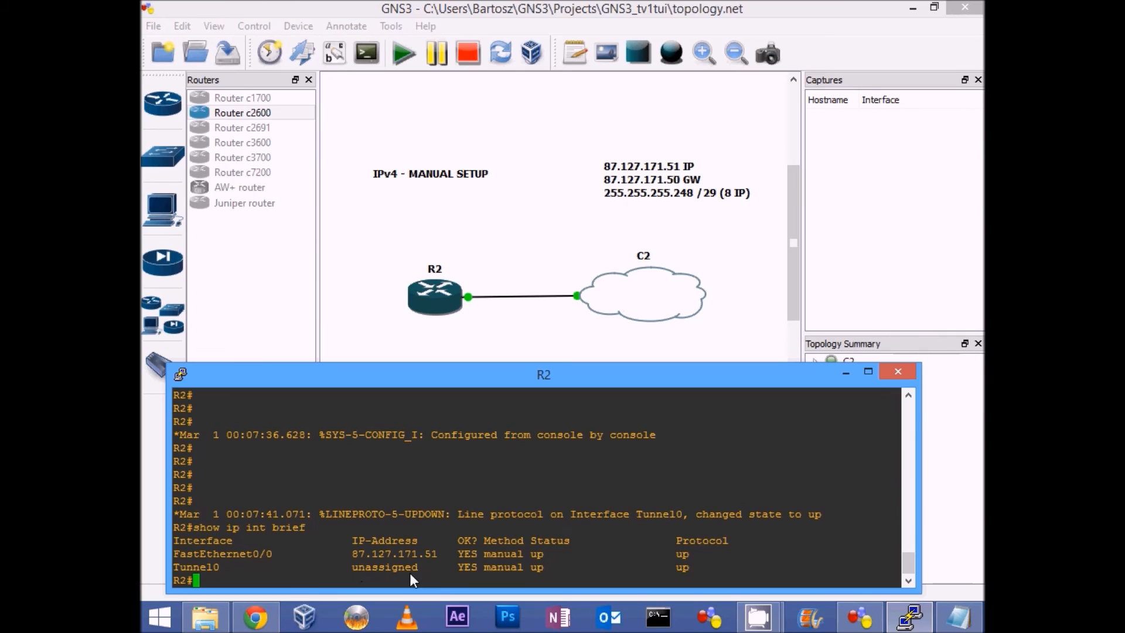
Step: List the IPv6 addresses of R2's interfaces with "show ipv6 int brief"
{"action": "type", "text": "show ipv6 int brie"}
{"action": "key", "text": "Tab"}
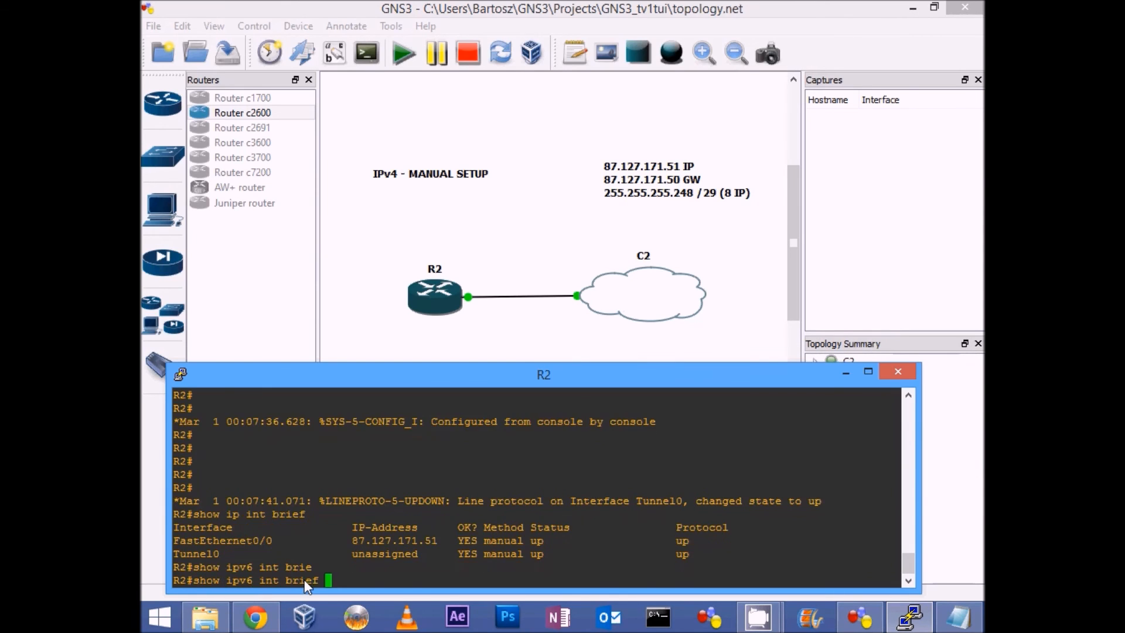
{"action": "key", "text": "Return"}
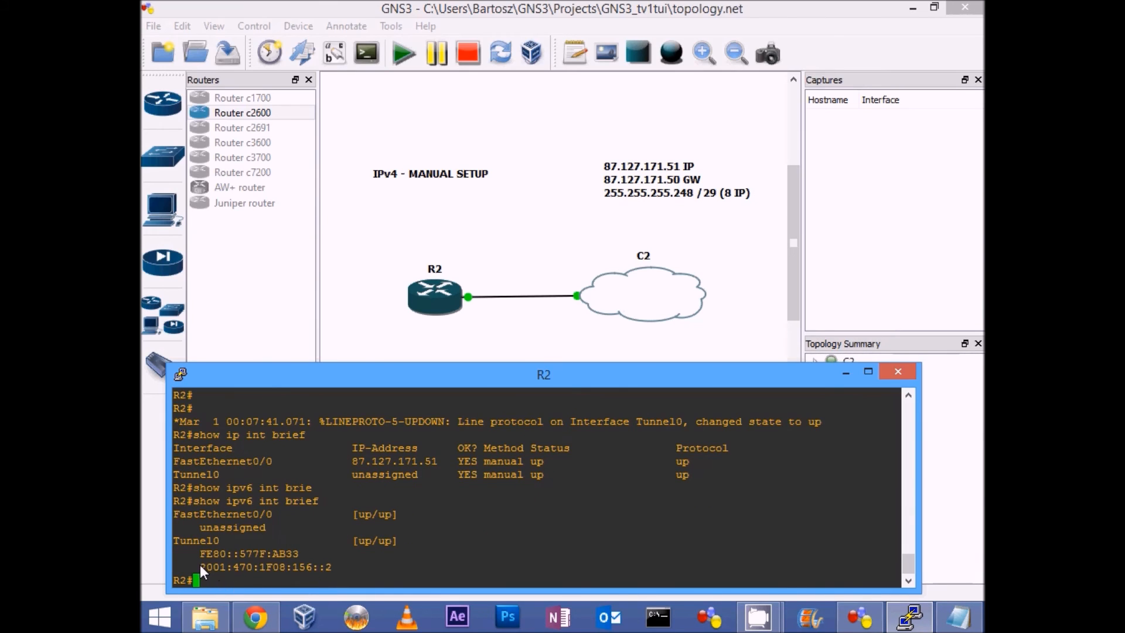
Step: Copy tunnel 0's global IPv6 address and ping the far end of the tunnel with "ping 2001:470:1F08:156::1"
{"action": "left_click_drag", "start_coordinate": [200, 567], "coordinate": [284, 573]}
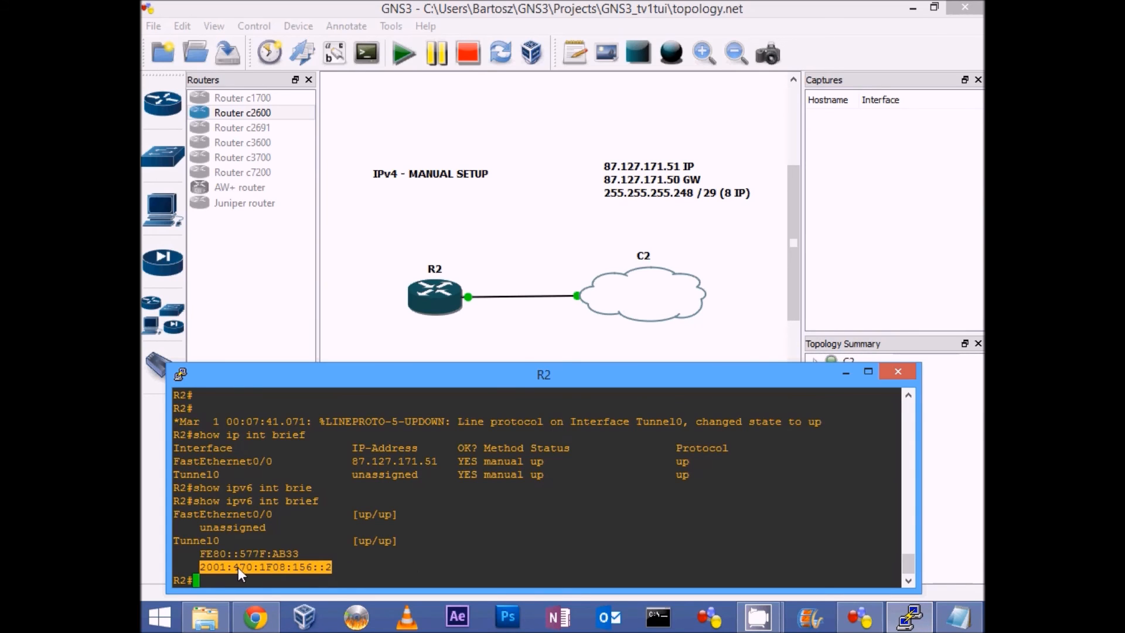
{"action": "left_click", "coordinate": [277, 587]}
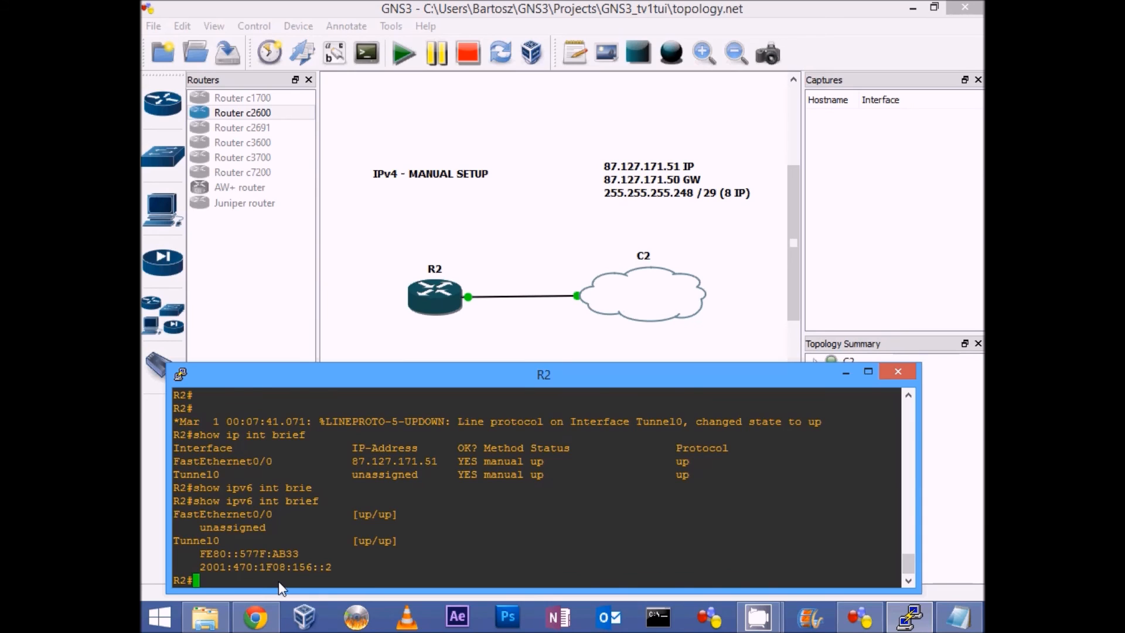
{"action": "type", "text": "ping"}
{"action": "right_click", "coordinate": [279, 578]}
{"action": "type", "text": "1:470:1F08:156::1"}
{"action": "key", "text": "Return"}
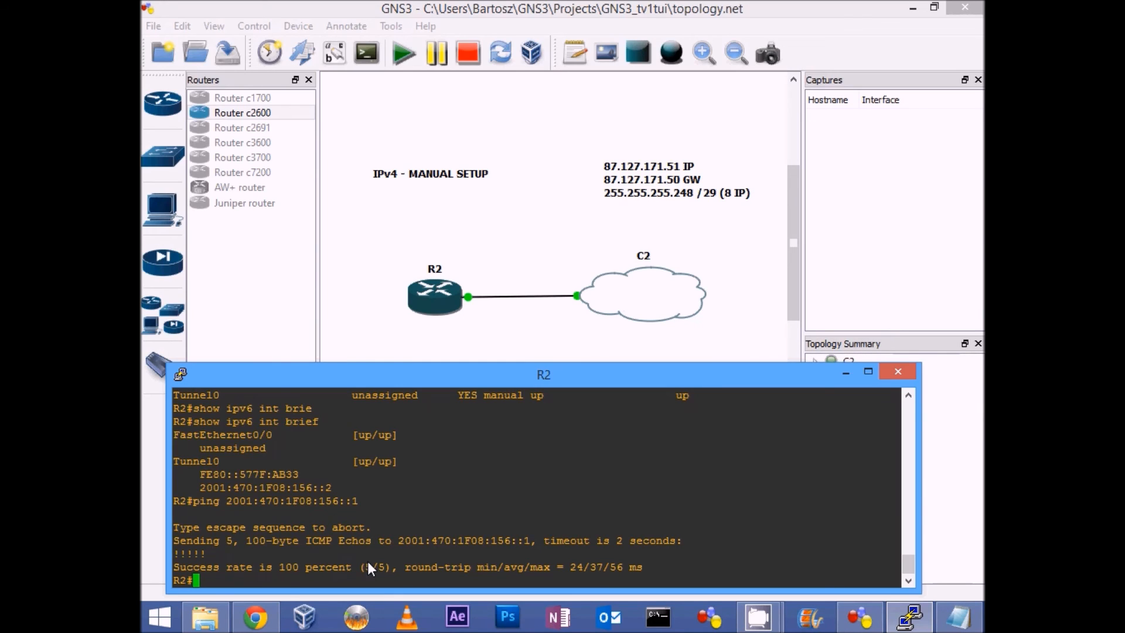
{"action": "left_click_drag", "start_coordinate": [226, 501], "coordinate": [359, 501]}
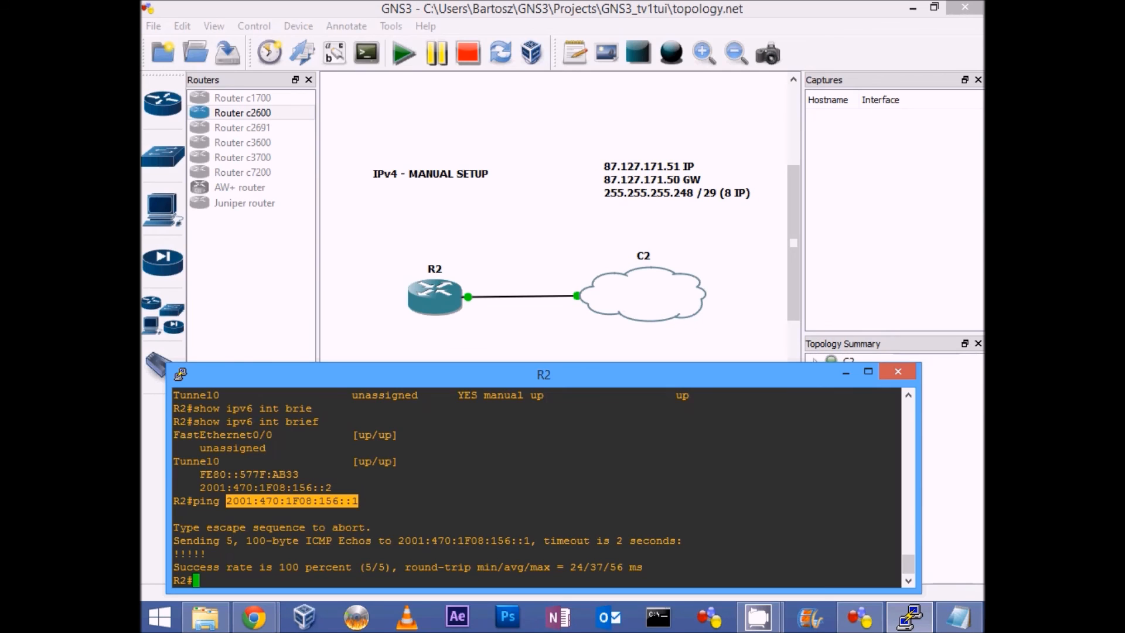
Step: Switch to the IPv4/IPv6 Ping Traceroute page in Chrome and clear the previous ping output
{"action": "key", "text": "alt+Tab"}
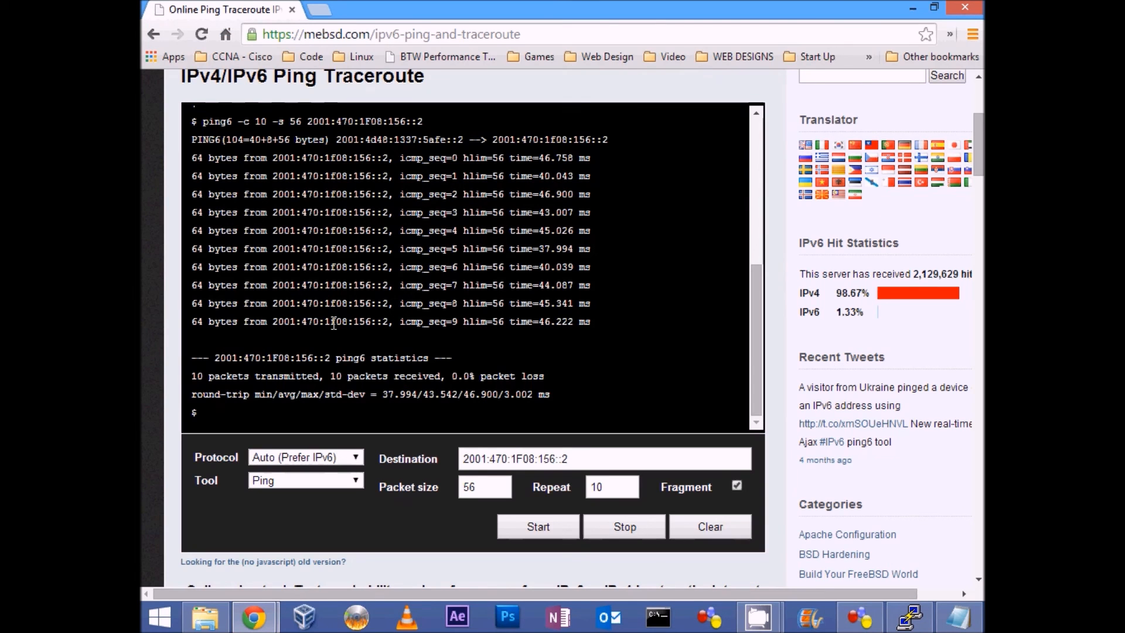
{"action": "left_click", "coordinate": [709, 525]}
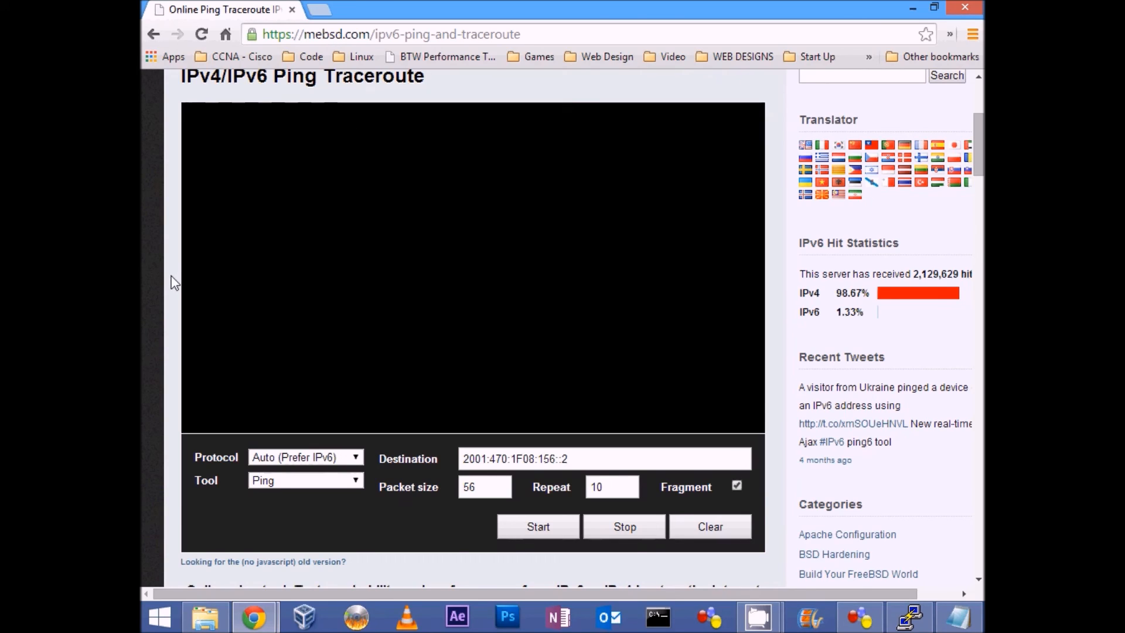
{"action": "scroll", "coordinate": [170, 269], "scroll_direction": "up", "scroll_amount": 3}
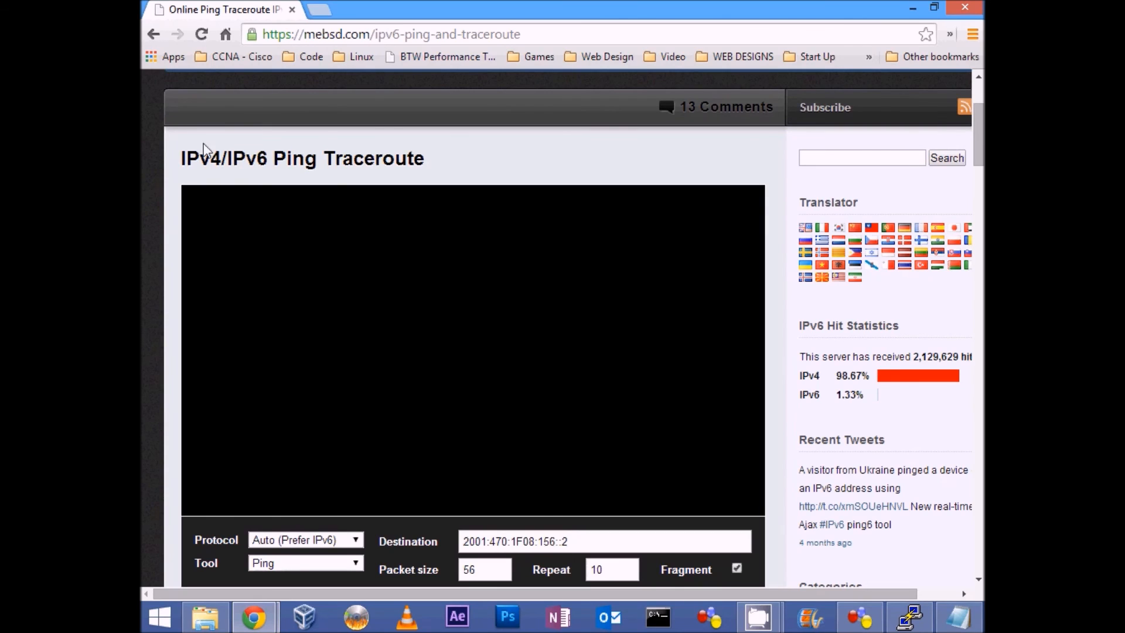
{"action": "left_click_drag", "start_coordinate": [466, 169], "coordinate": [171, 155]}
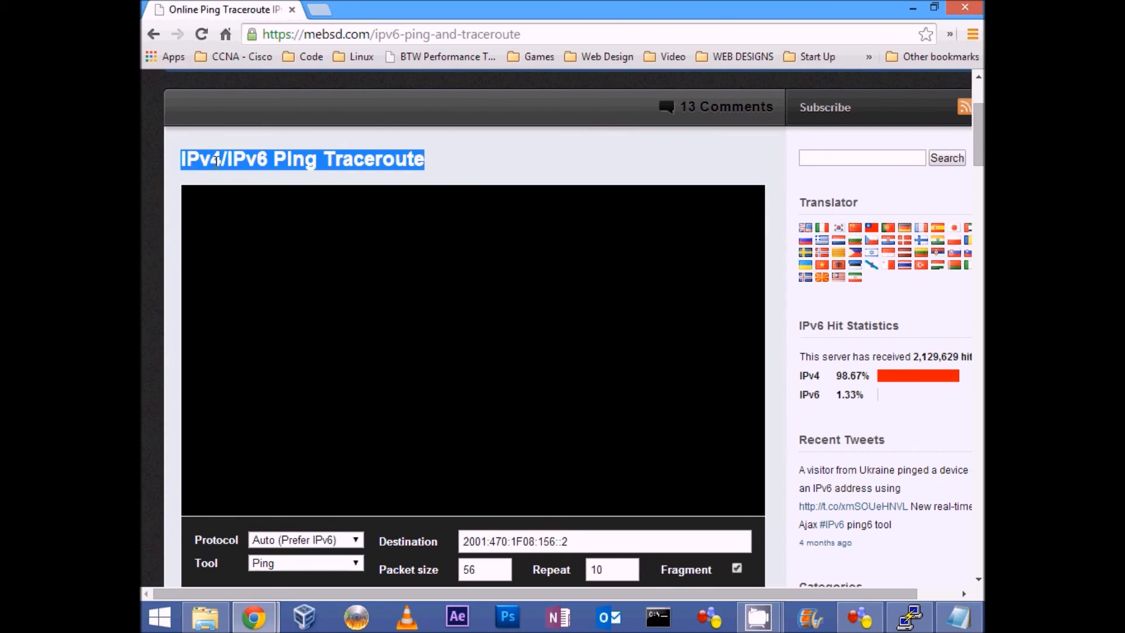
{"action": "left_click", "coordinate": [303, 153]}
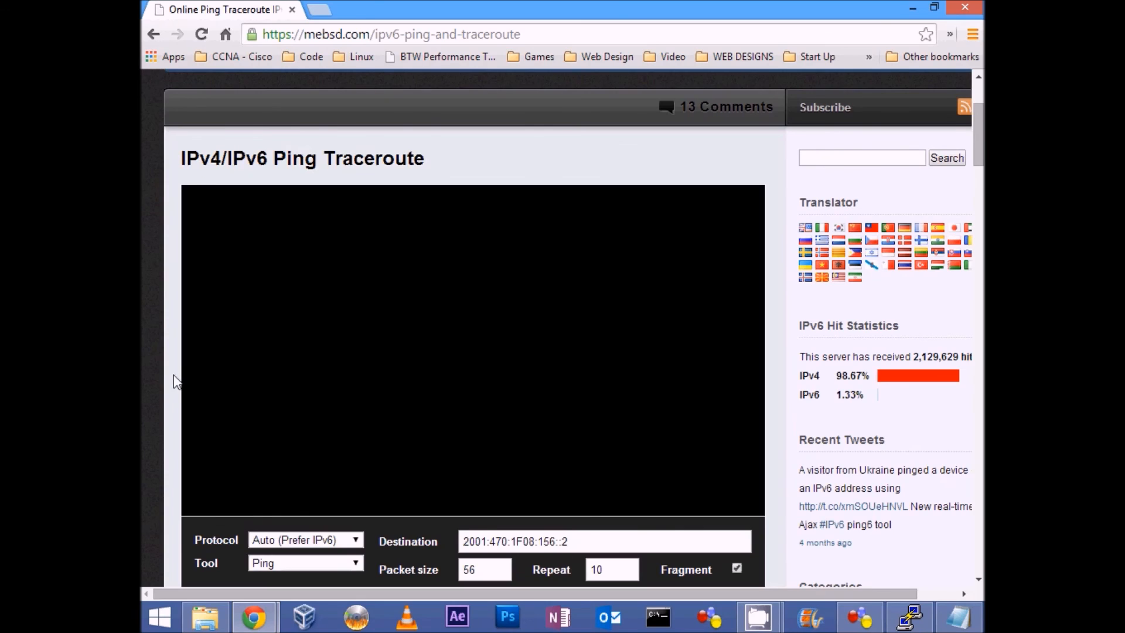
{"action": "scroll", "coordinate": [173, 375], "scroll_direction": "down", "scroll_amount": 1}
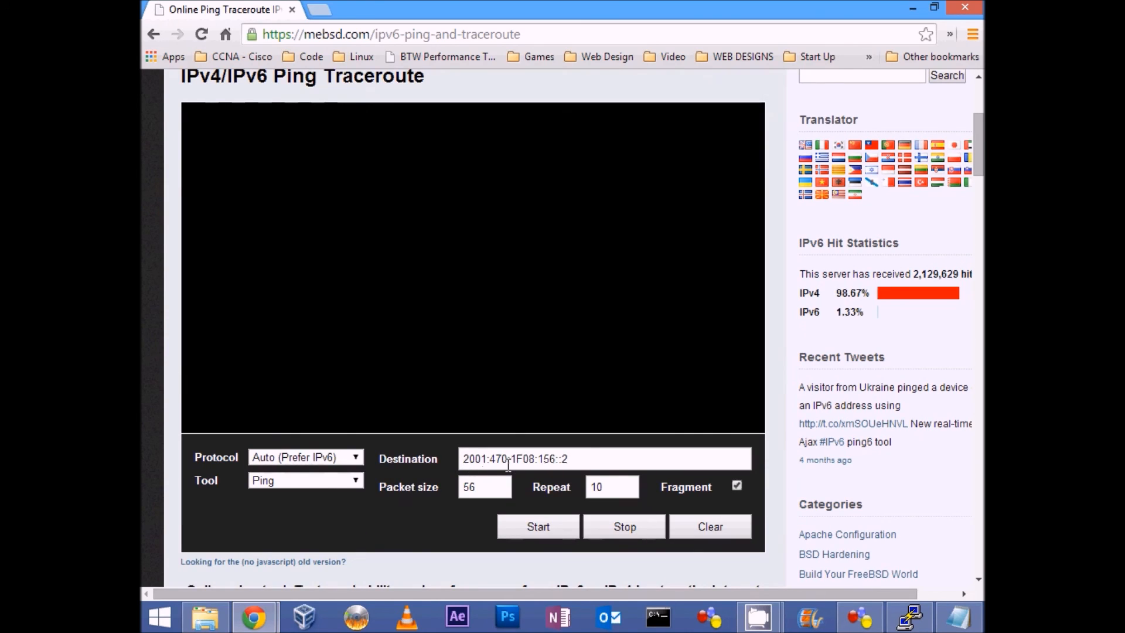
Step: Run the online ping against R2's tunnel address 2001:470:1F08:156::2 and examine the source, destination and reply lines
{"action": "left_click_drag", "start_coordinate": [464, 459], "coordinate": [579, 457]}
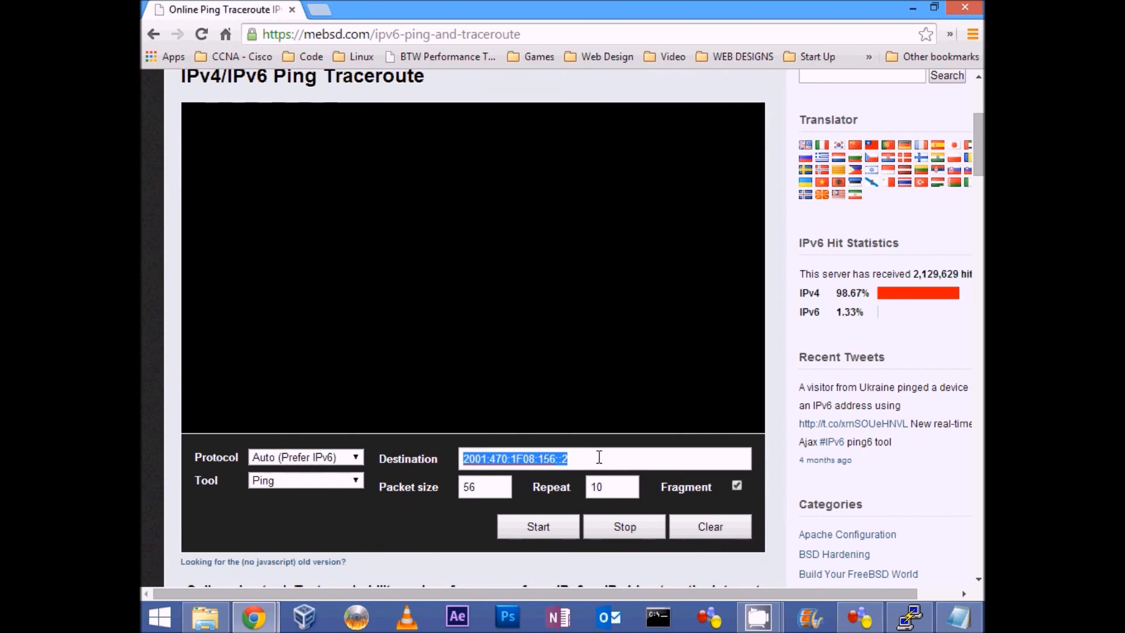
{"action": "left_click", "coordinate": [601, 459]}
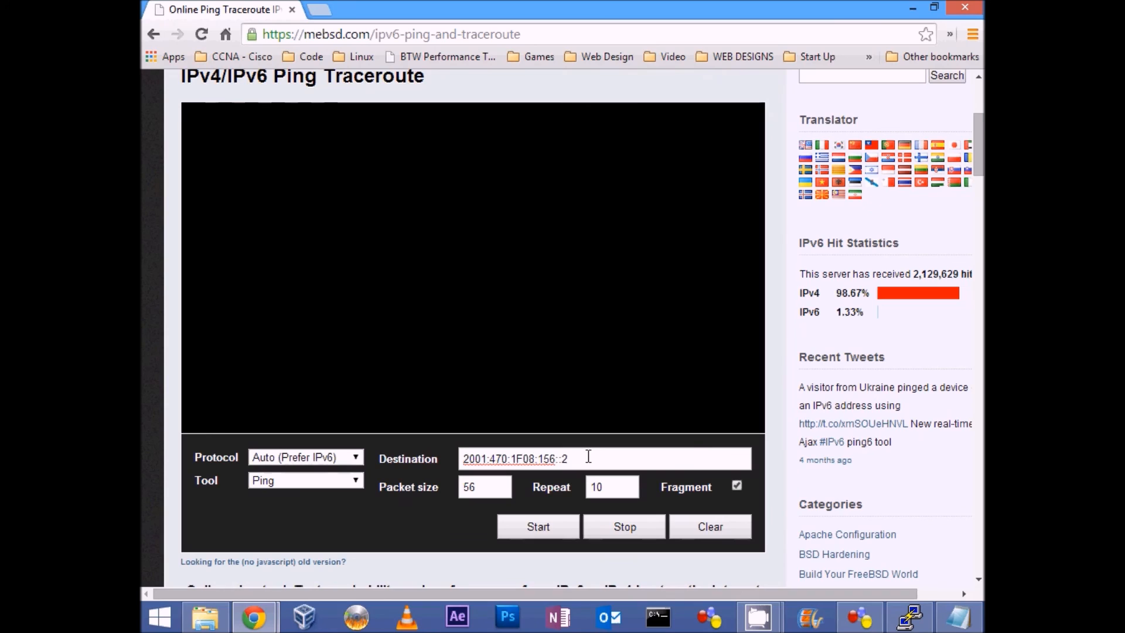
{"action": "triple_click", "coordinate": [585, 457]}
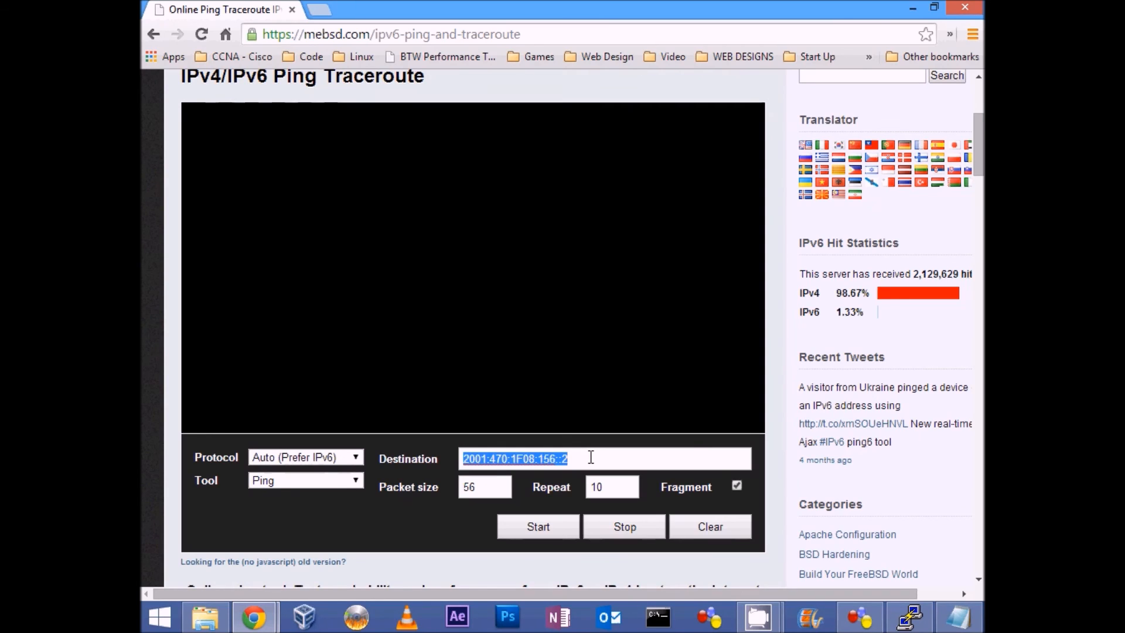
{"action": "left_click", "coordinate": [590, 458]}
{"action": "left_click", "coordinate": [533, 526]}
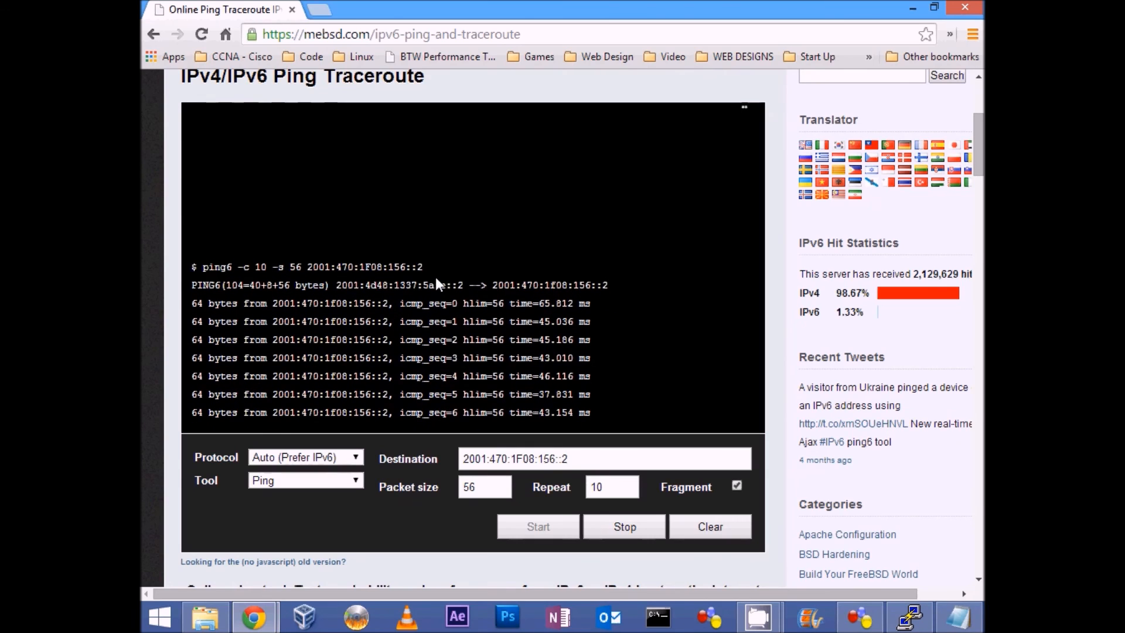
{"action": "left_click_drag", "start_coordinate": [338, 262], "coordinate": [463, 196]}
{"action": "left_click_drag", "start_coordinate": [463, 139], "coordinate": [336, 139]}
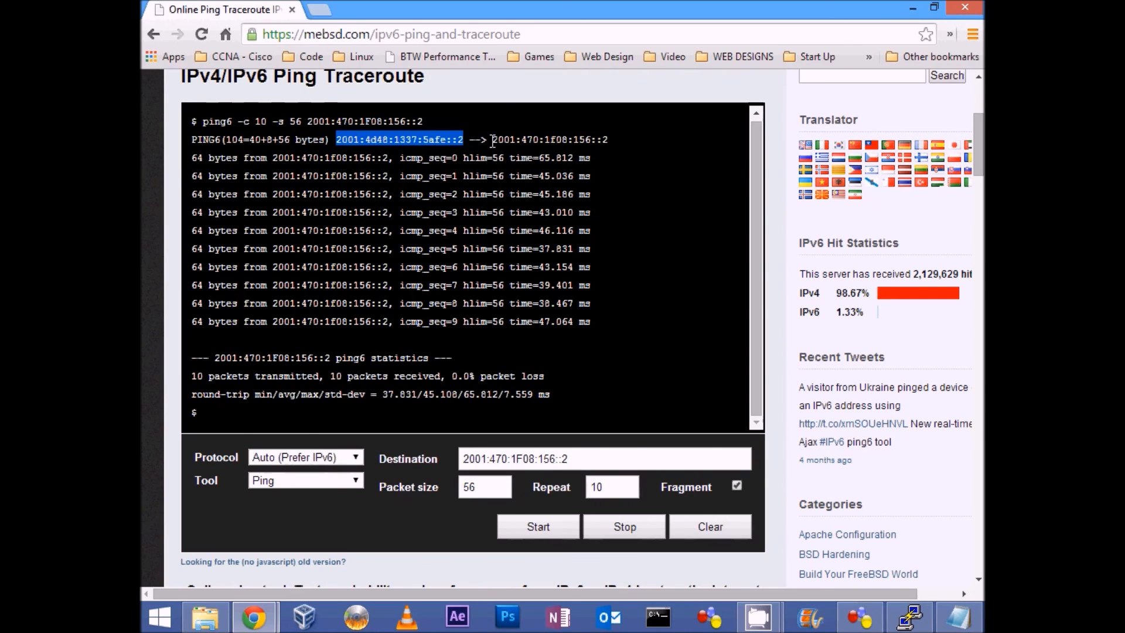
{"action": "left_click_drag", "start_coordinate": [493, 139], "coordinate": [610, 139]}
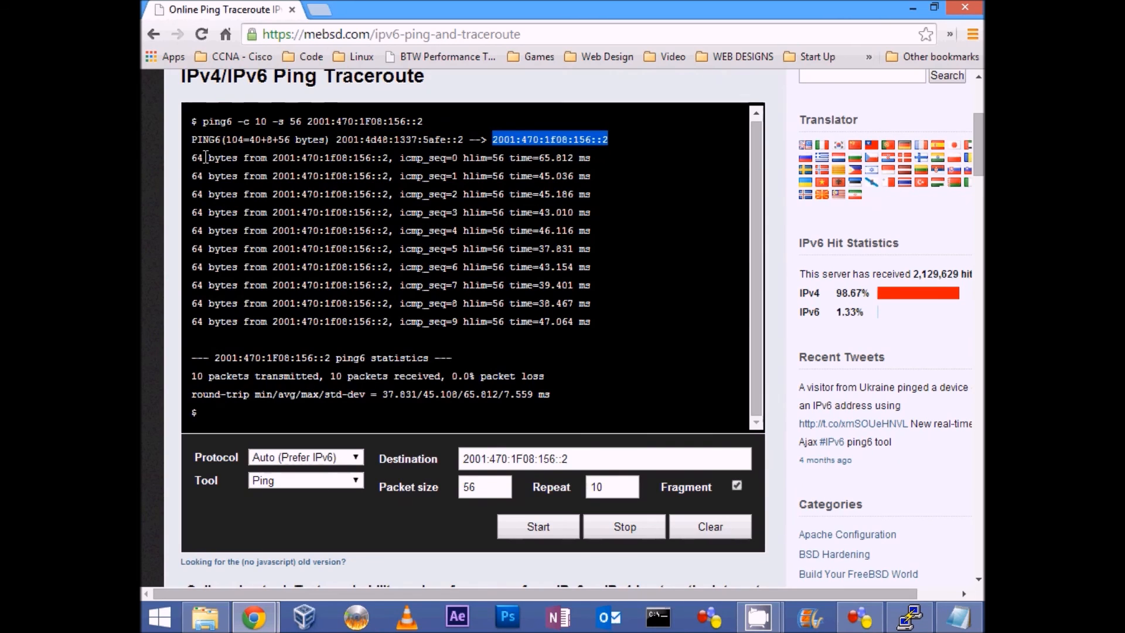
{"action": "left_click_drag", "start_coordinate": [191, 157], "coordinate": [602, 322]}
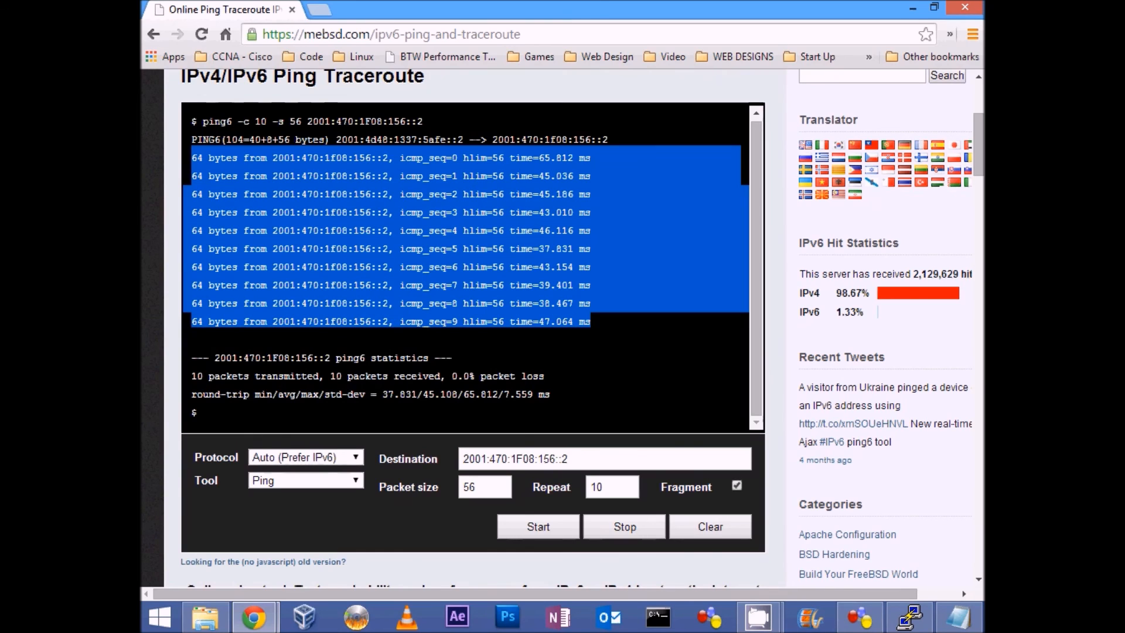
{"action": "left_click", "coordinate": [185, 236]}
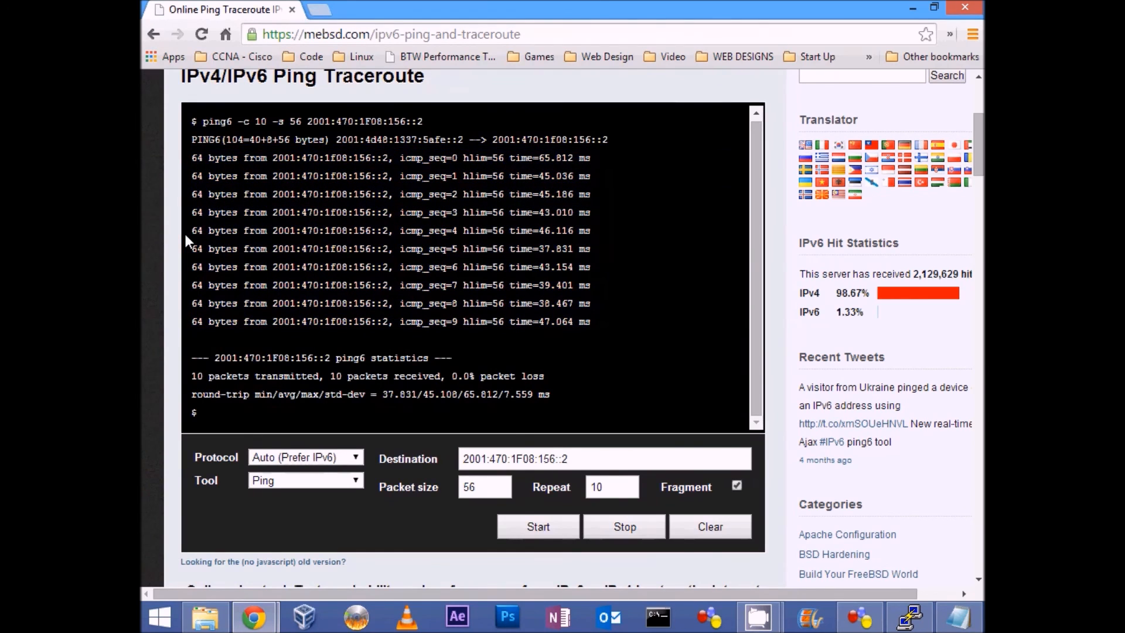